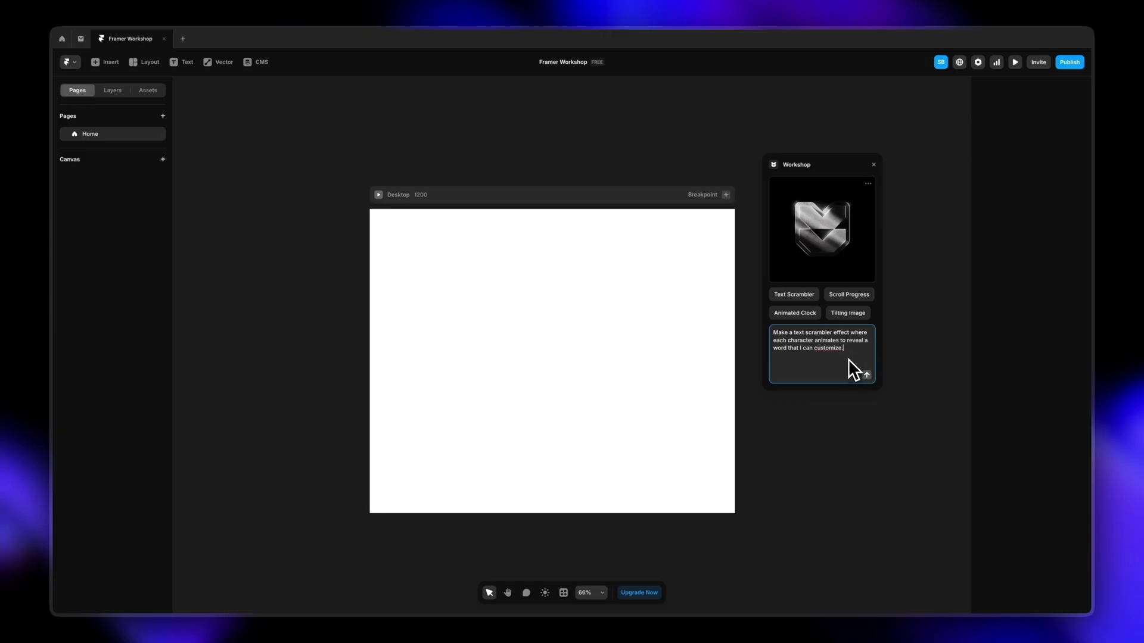
# - Generate a text scrambler component with a customizable word from the Workshop prompt and place it near the Desktop frame's upper-left corner
pyautogui.click(866, 375)
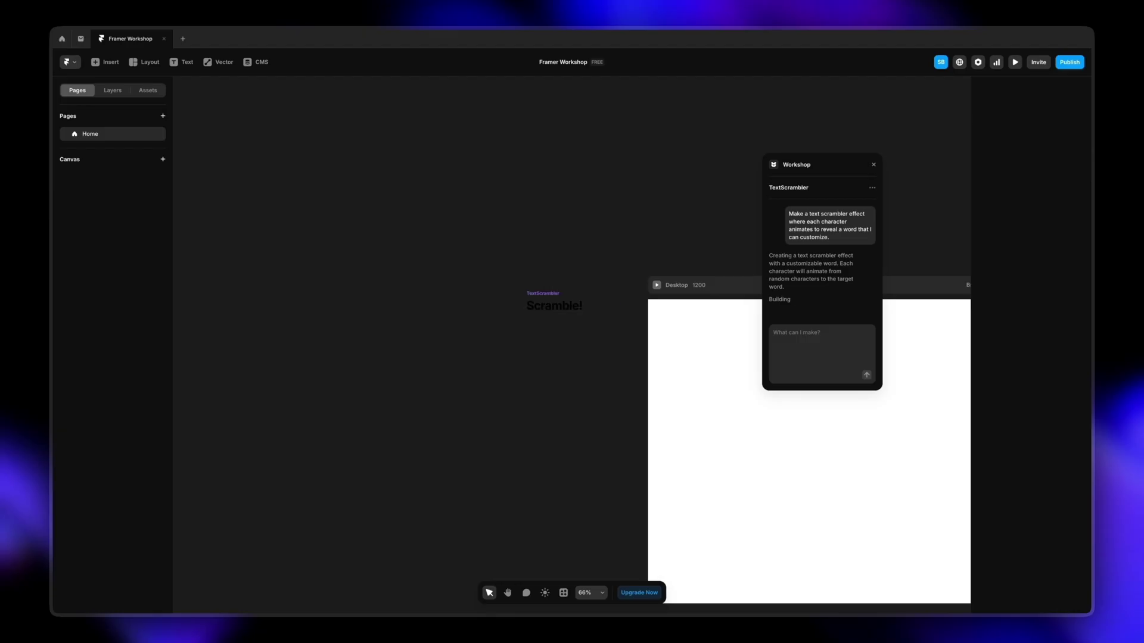
pyautogui.moveTo(560, 328); pyautogui.dragTo(619, 312)
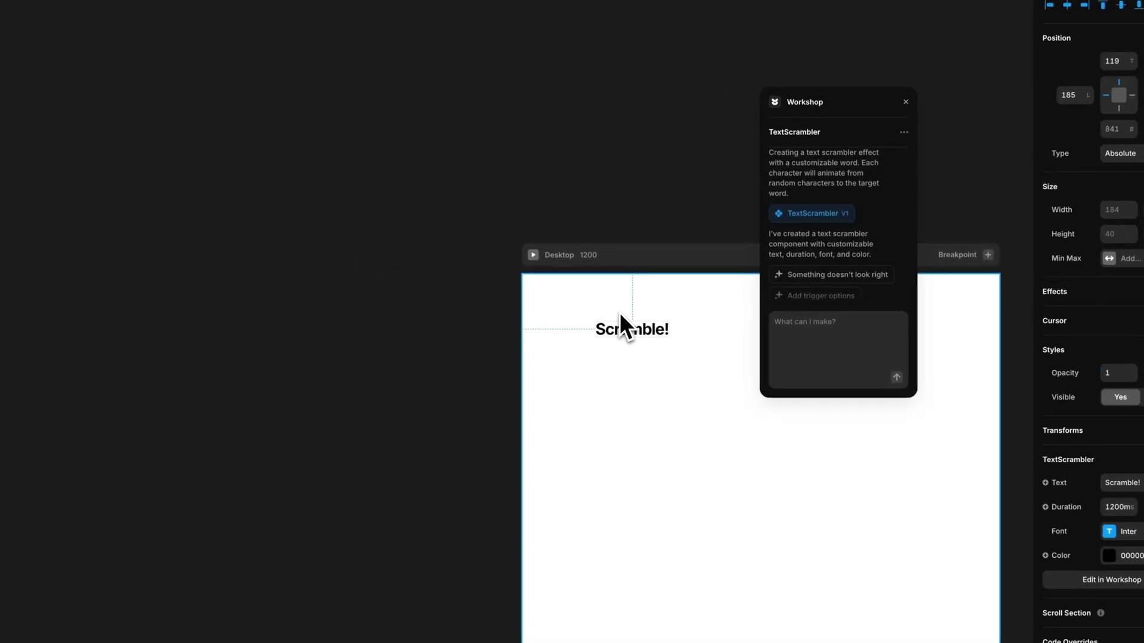
# - Set the text scrambler component's text to "Hey this is Ryze Design Studio"
pyautogui.hscroll(5, 630, 368)
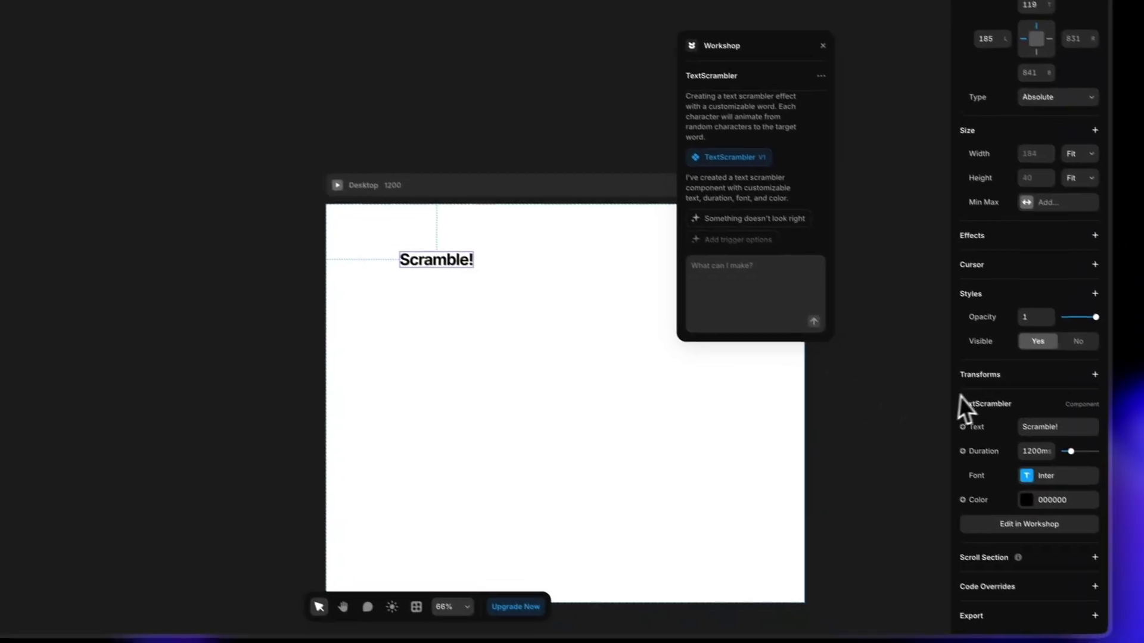
pyautogui.click(1046, 411)
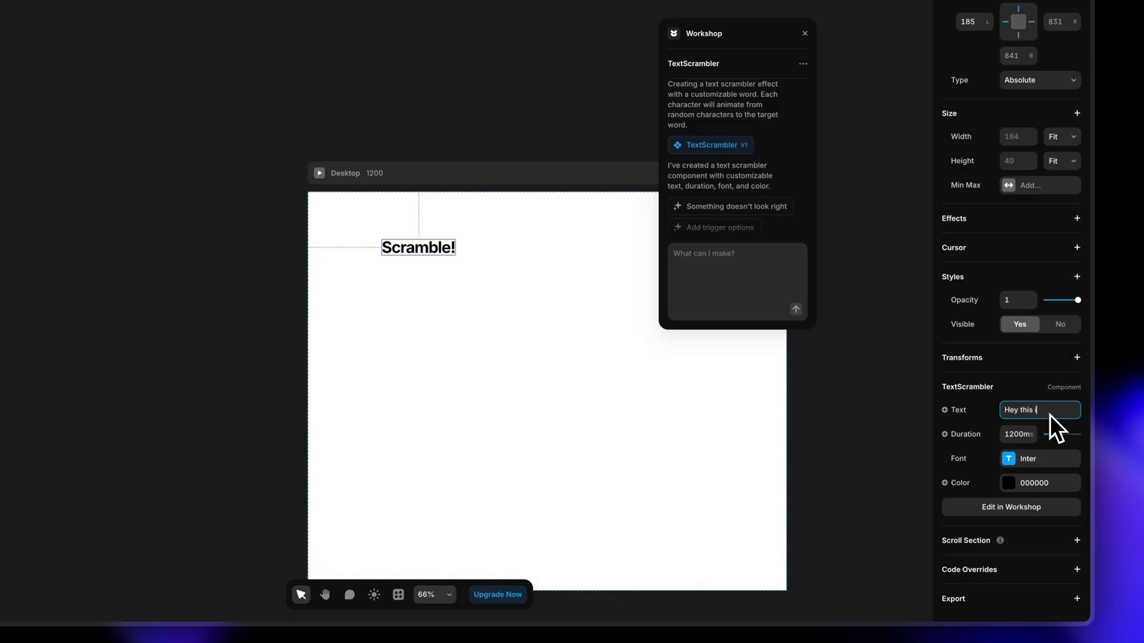
pyautogui.write('Hey this is Ryze Design')
pyautogui.write(' Studio')
# - Change the text scrambler component's font to Inria Serif
pyautogui.click(1008, 460)
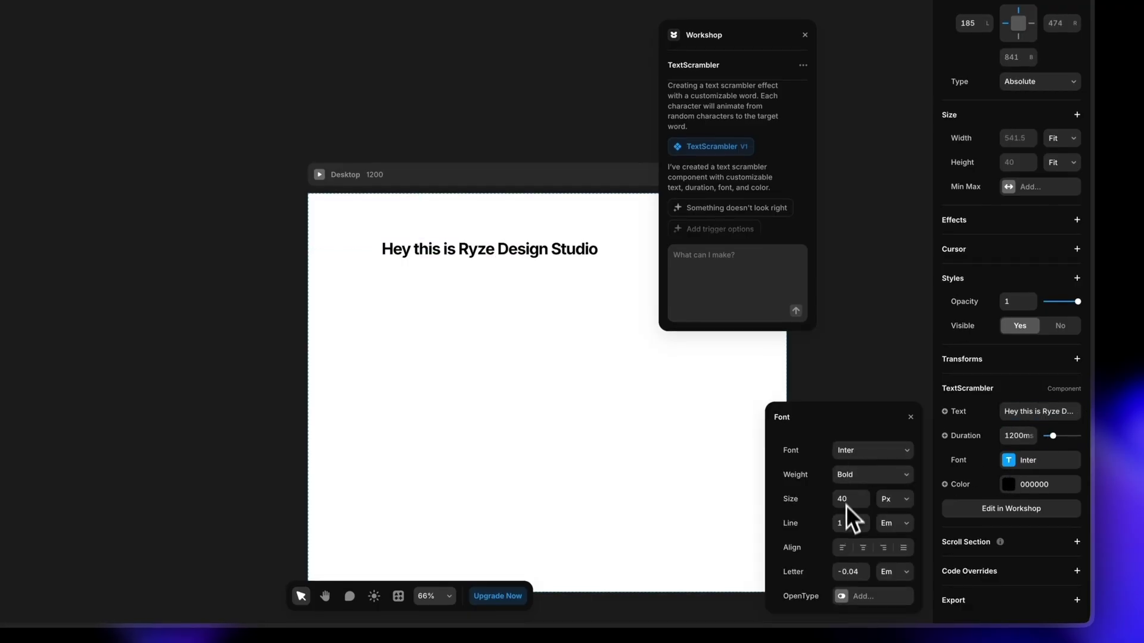
pyautogui.click(858, 451)
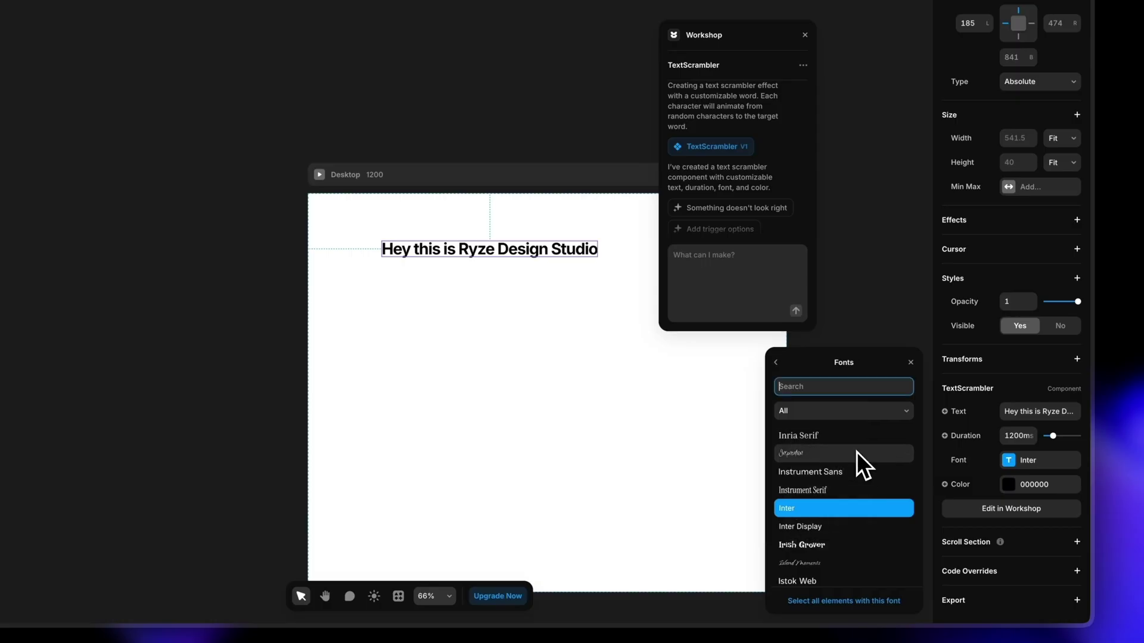
pyautogui.click(824, 440)
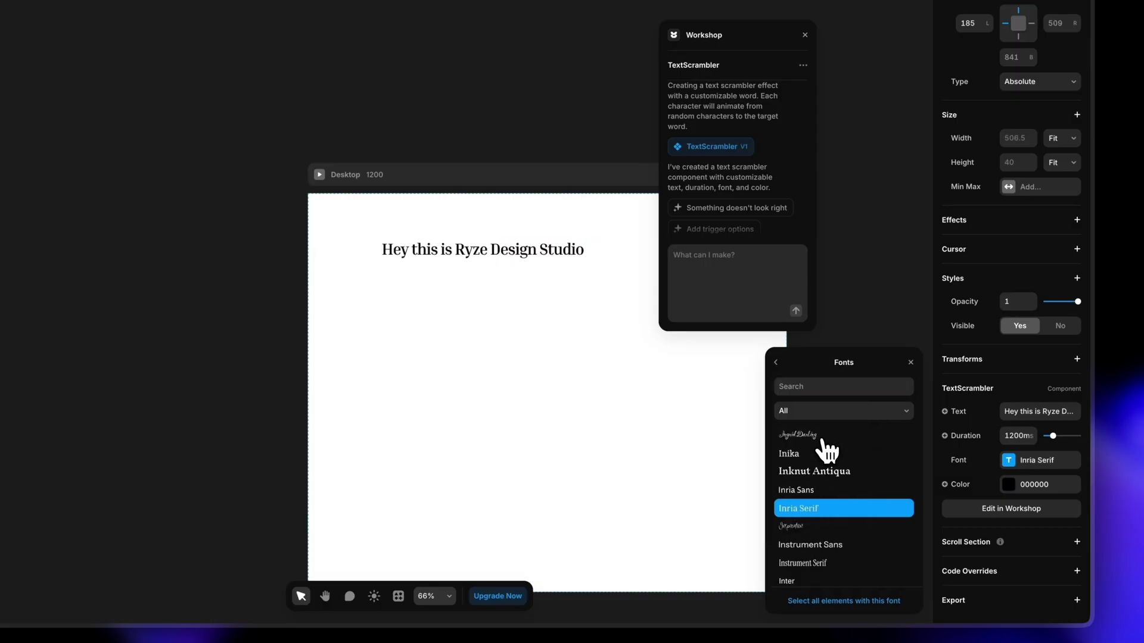
pyautogui.click(776, 362)
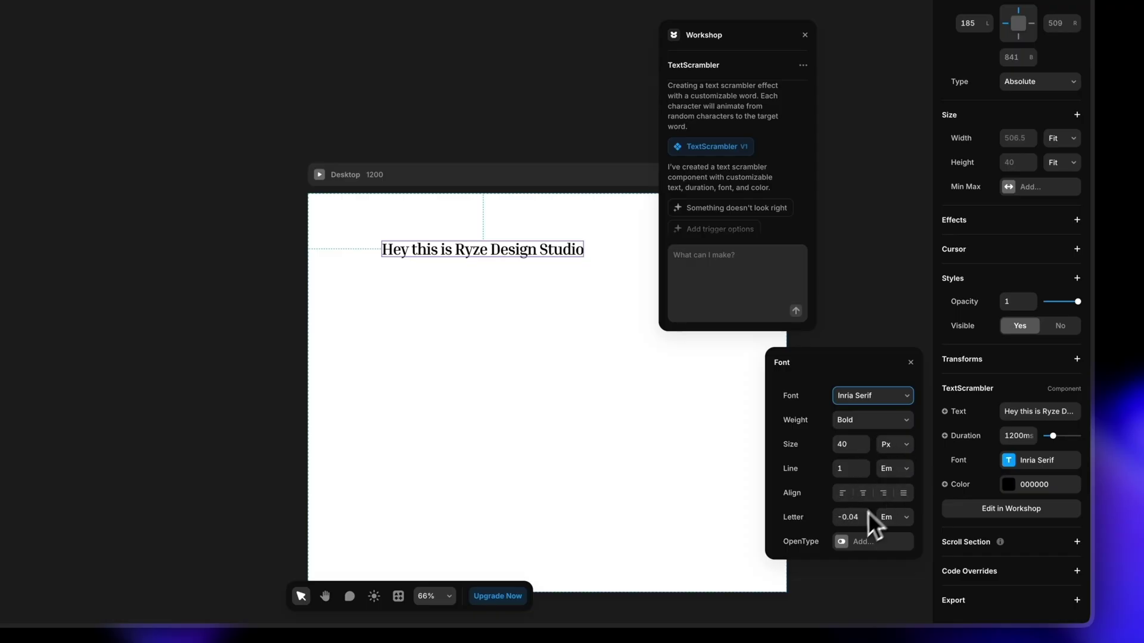
pyautogui.click(910, 362)
# - Set the text scrambler component's color to the blue 2E35FF
pyautogui.click(1009, 485)
pyautogui.moveTo(901, 473); pyautogui.dragTo(818, 480)
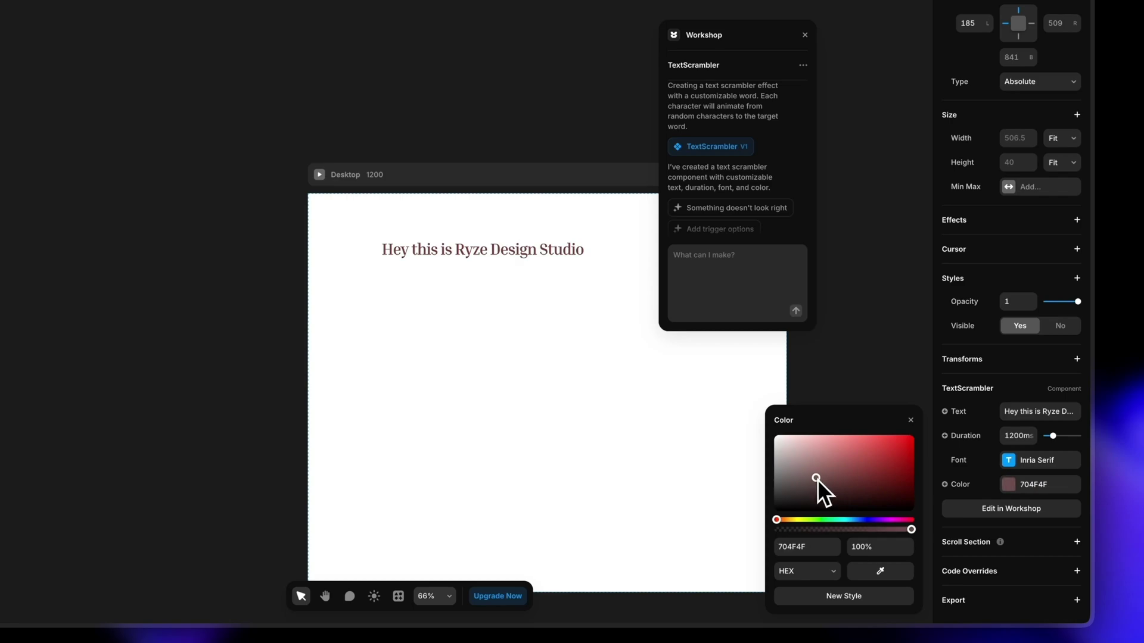
pyautogui.click(865, 520)
pyautogui.moveTo(886, 485); pyautogui.dragTo(889, 431)
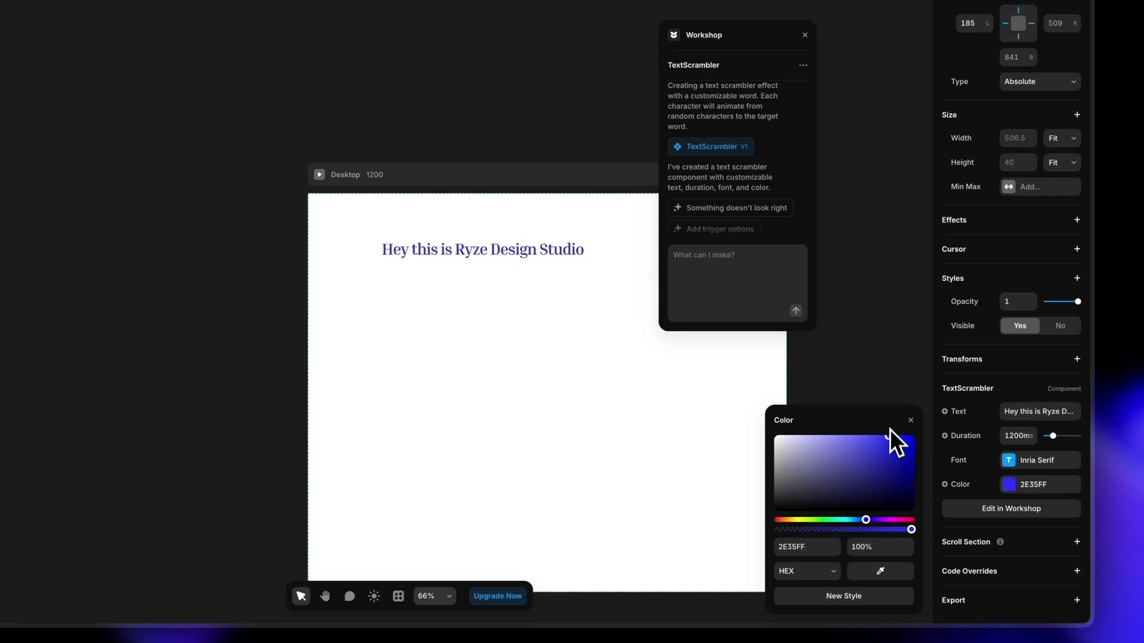
pyautogui.click(894, 345)
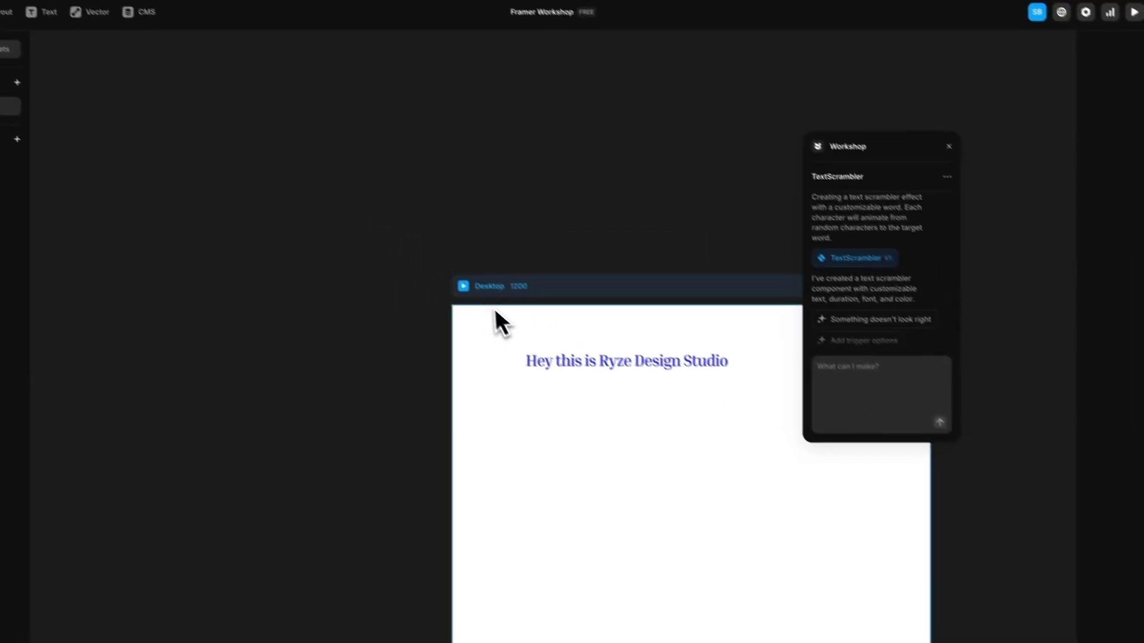
# - Preview the Desktop page, replay the text scramble animation by reloading, and return to the canvas
pyautogui.click(463, 286)
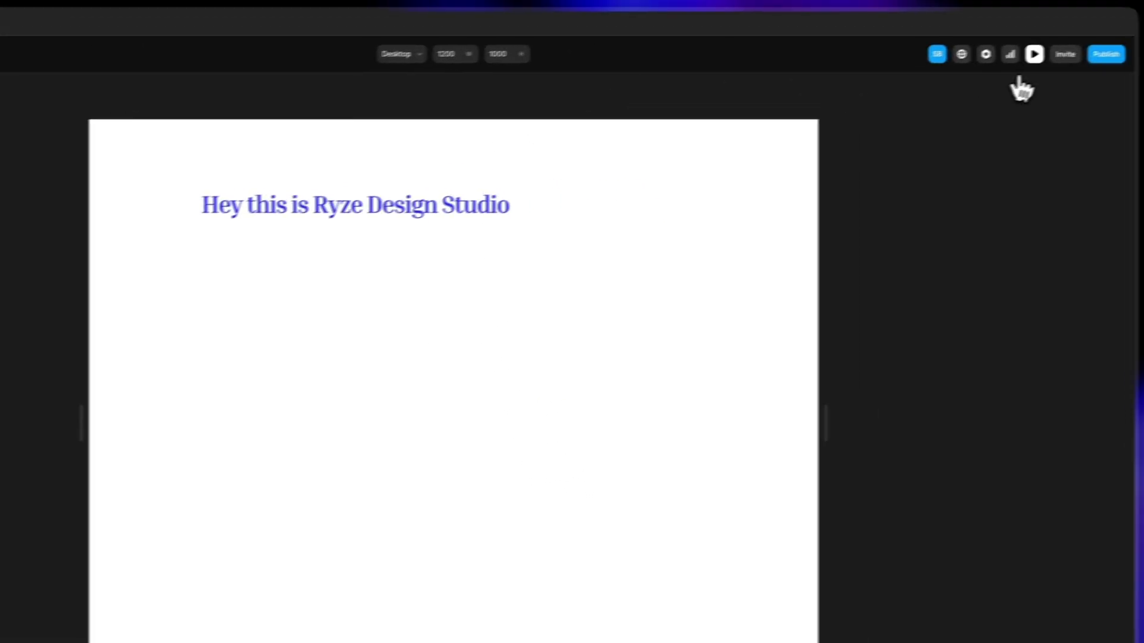
pyautogui.click(1034, 54)
pyautogui.click(524, 334)
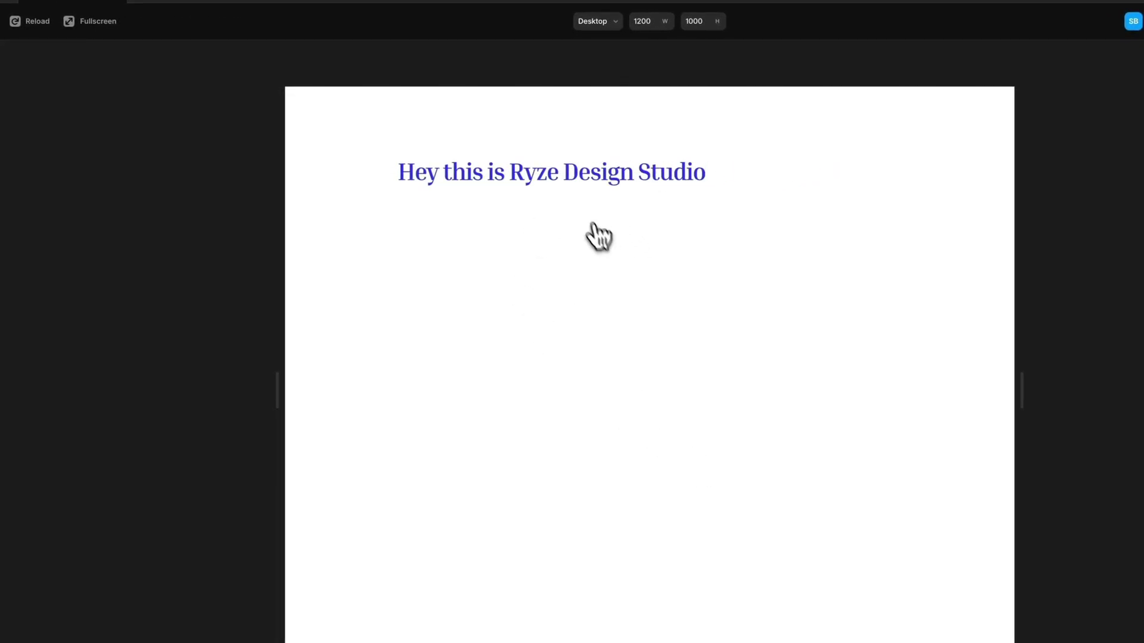
pyautogui.click(36, 20)
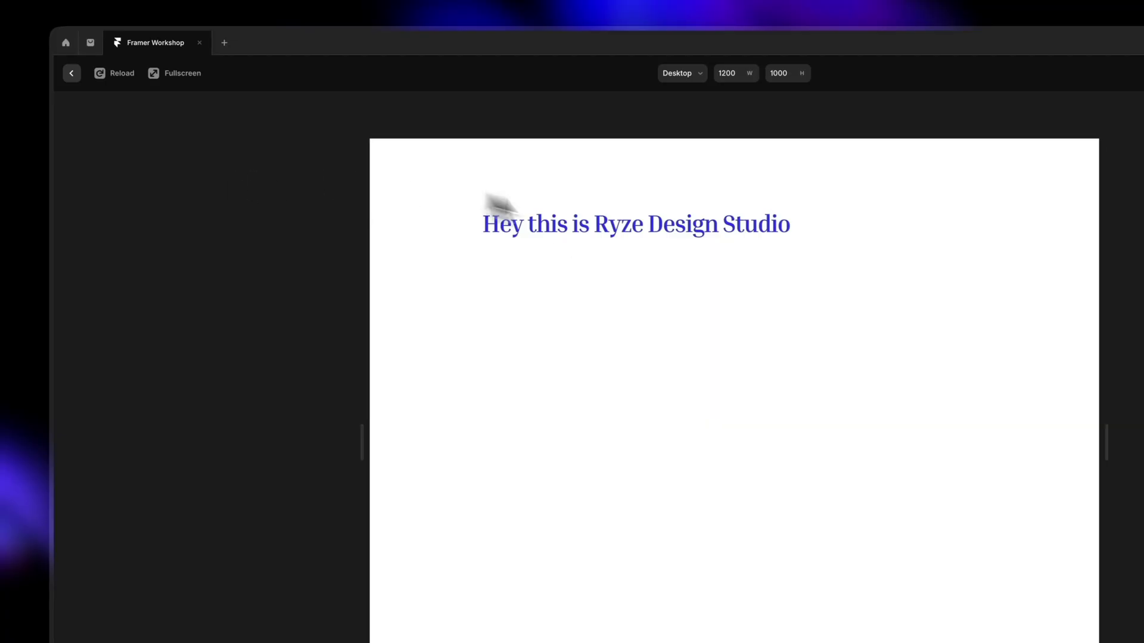
pyautogui.click(117, 72)
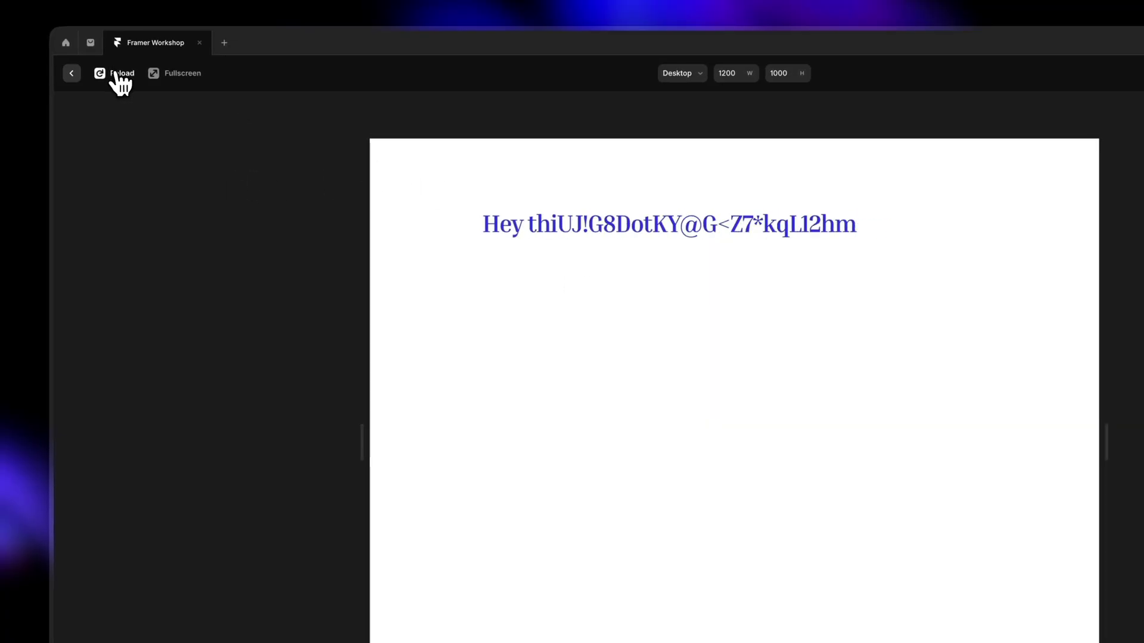
pyautogui.click(72, 74)
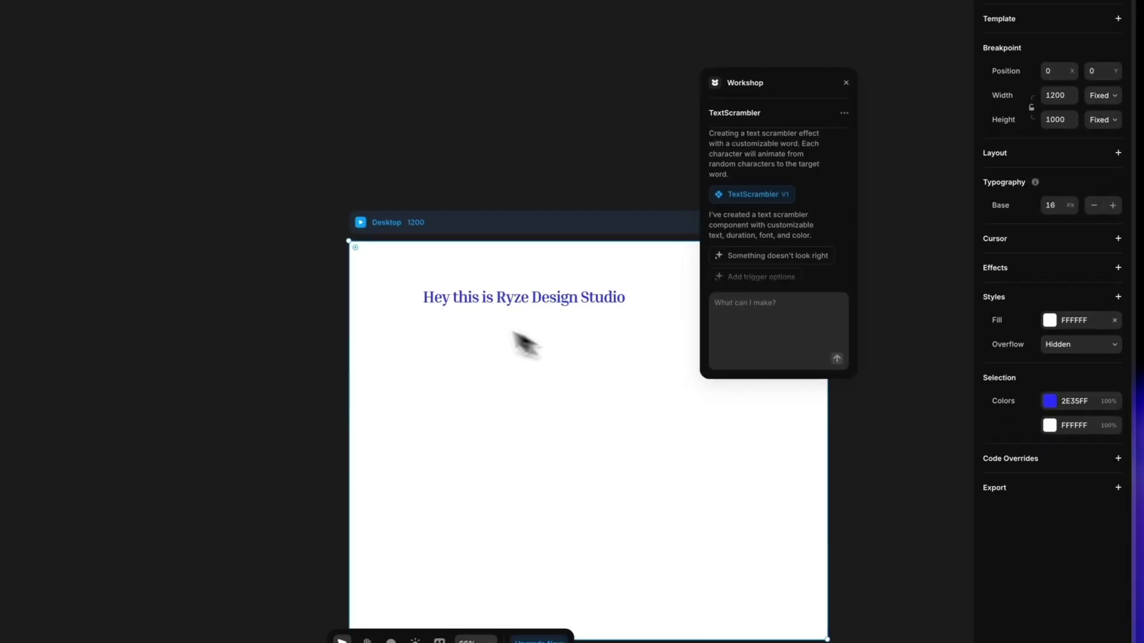
# - Set the text scrambler's animation duration to 1800 ms and check it in the page preview
pyautogui.click(504, 344)
pyautogui.moveTo(1057, 455); pyautogui.dragTo(1062, 456)
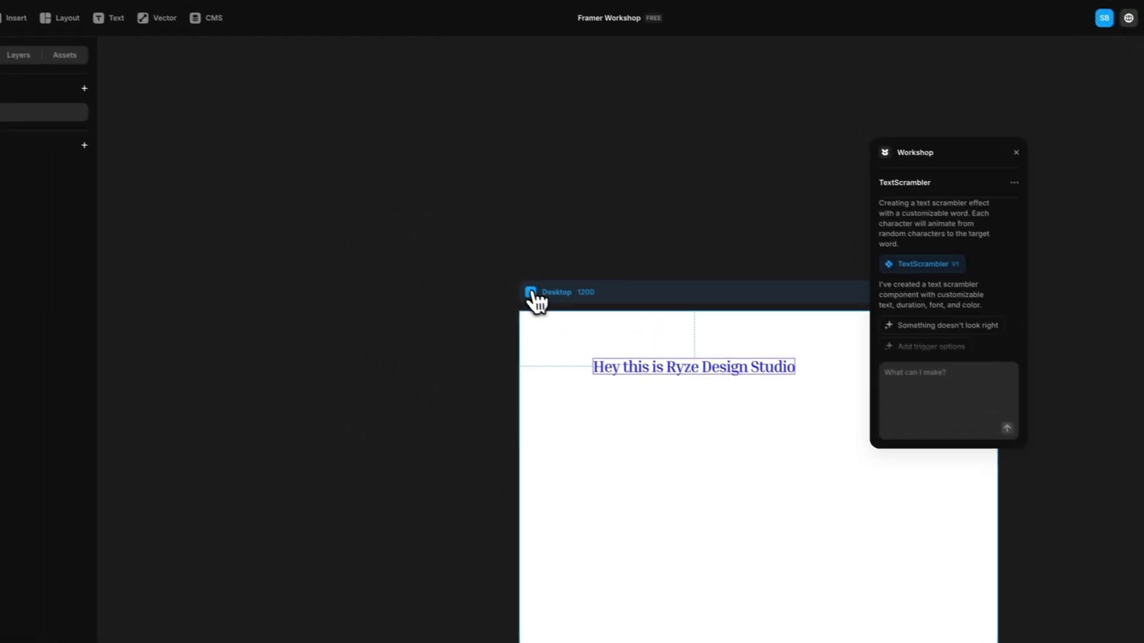
pyautogui.click(319, 191)
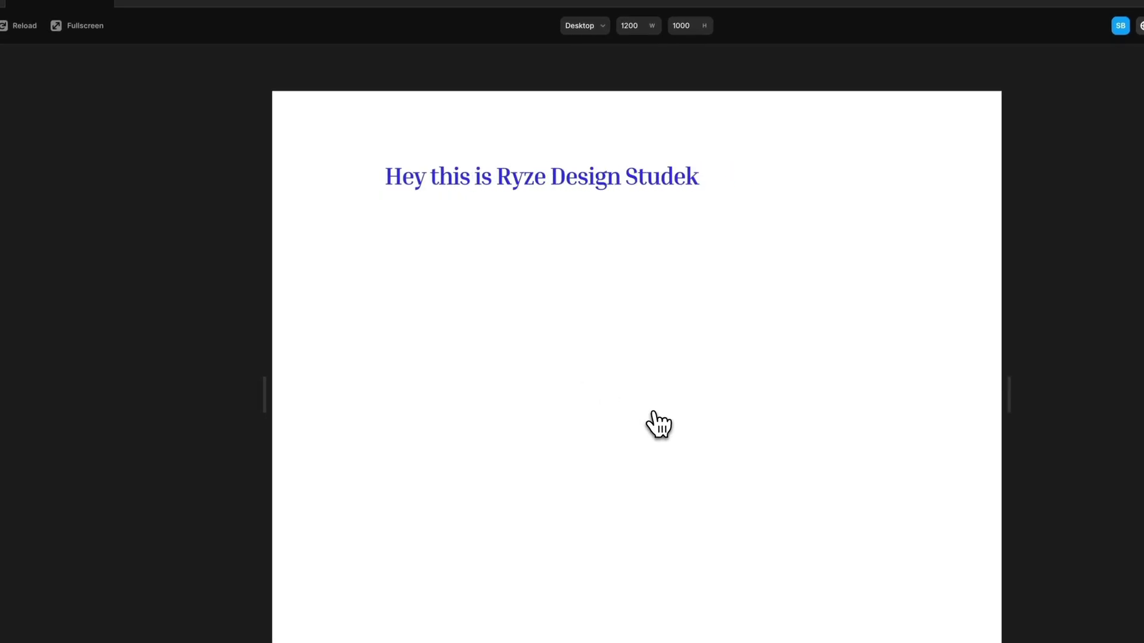
pyautogui.press('Escape')
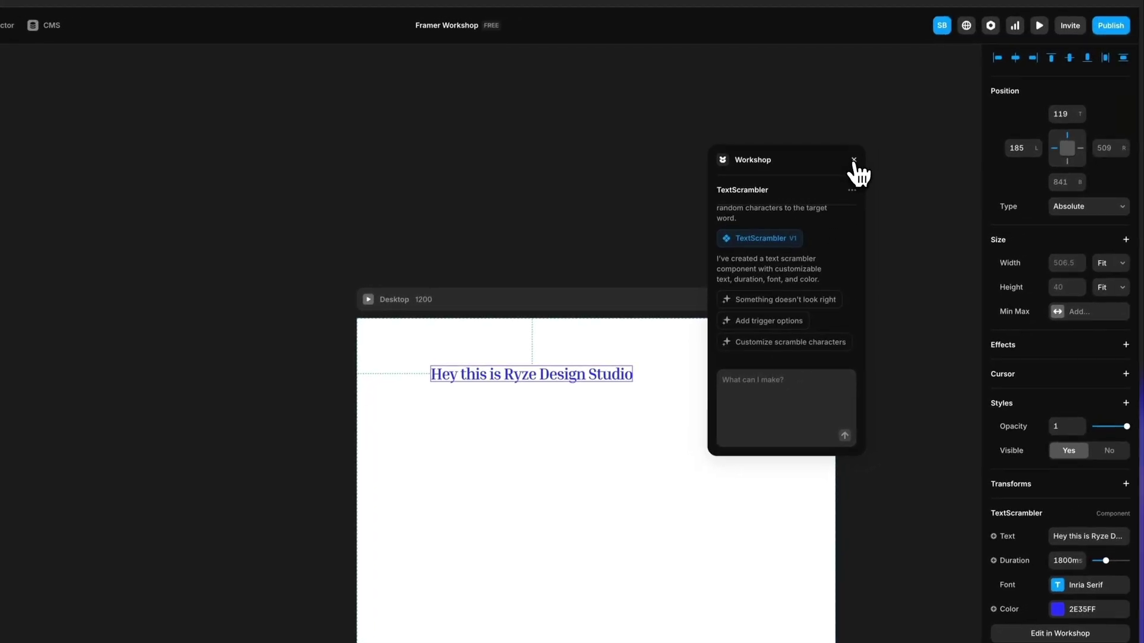
# - Close Workshop and delete the text scrambler component from the Desktop frame
pyautogui.click(854, 160)
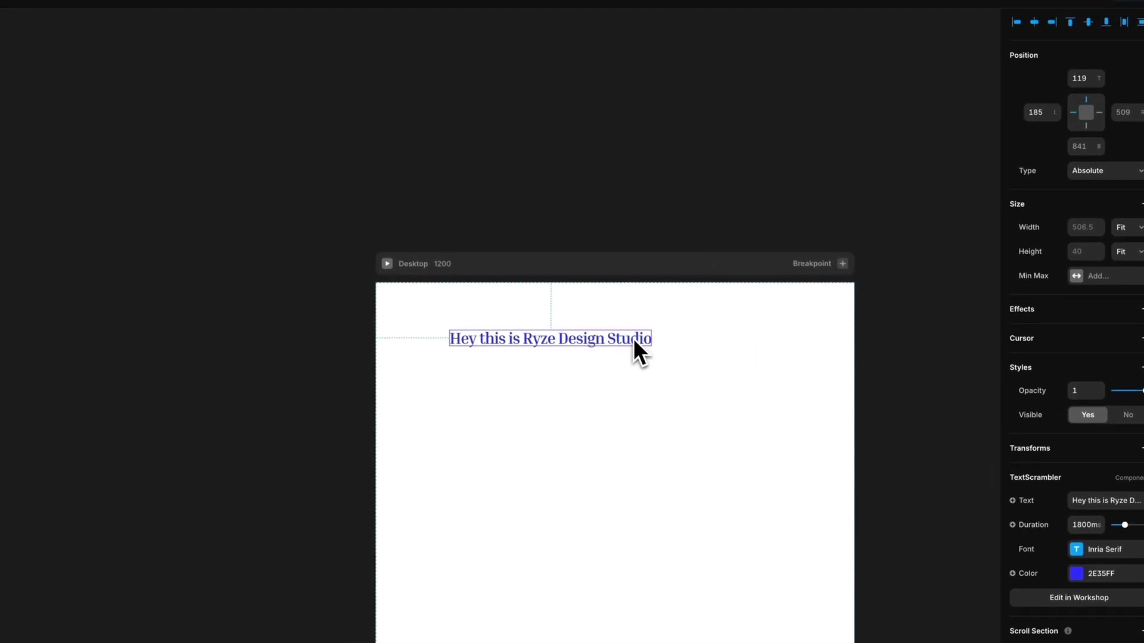
pyautogui.press('Delete')
pyautogui.scroll(-2, 567, 477)
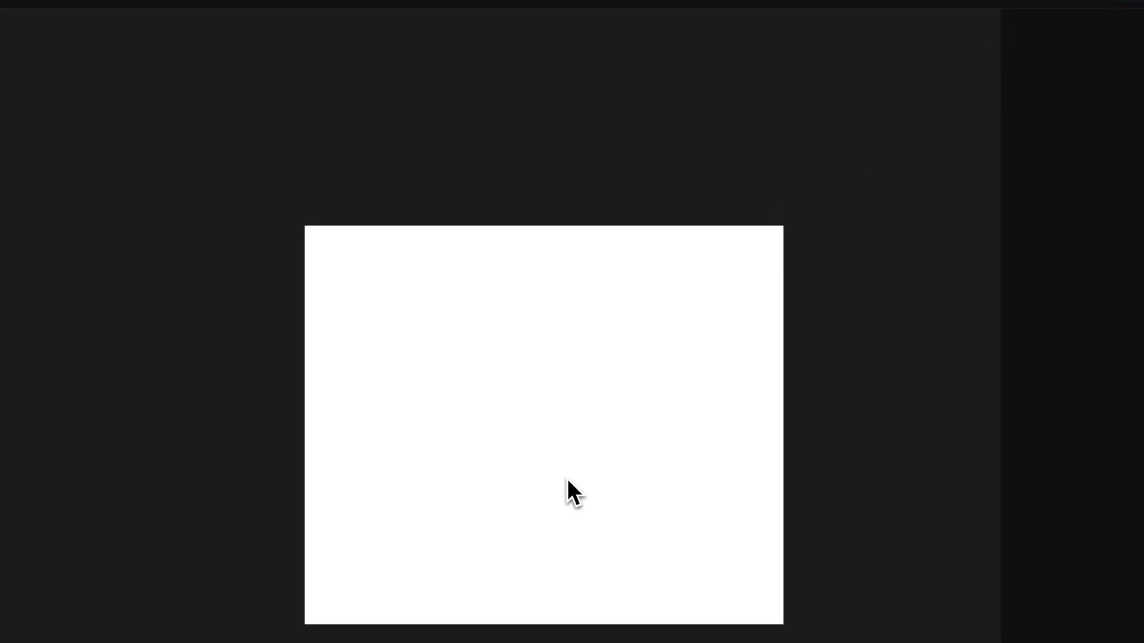
# - Have Workshop generate a circle filling entirely with animated water waves rising from the bottom, with customisable water and wave colors
pyautogui.click(567, 477)
pyautogui.press('super+k')
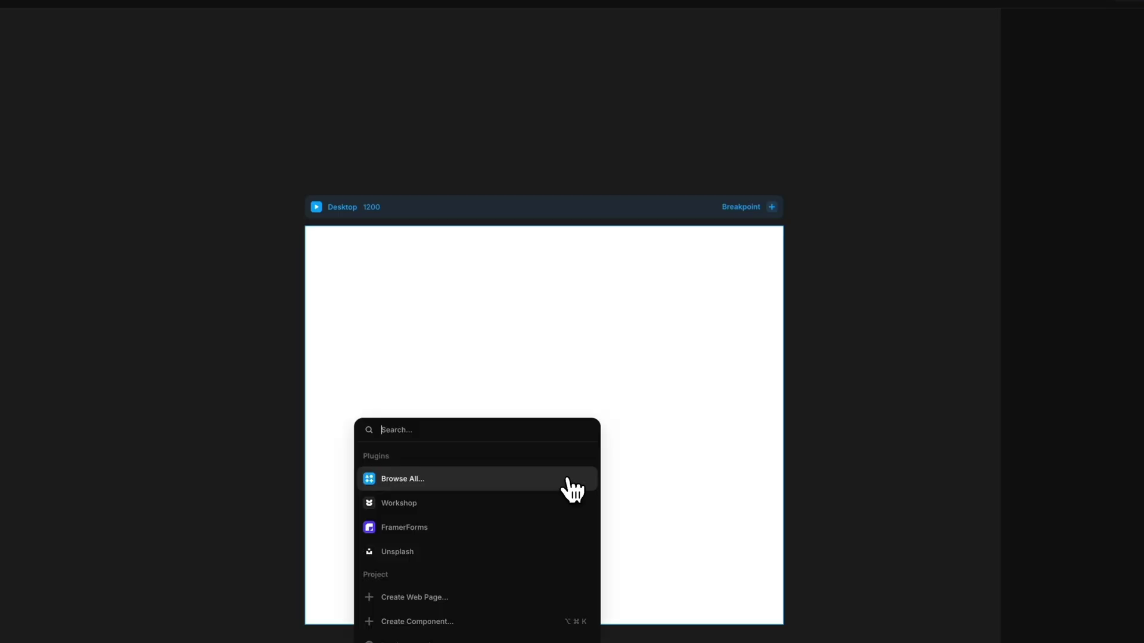
pyautogui.click(478, 503)
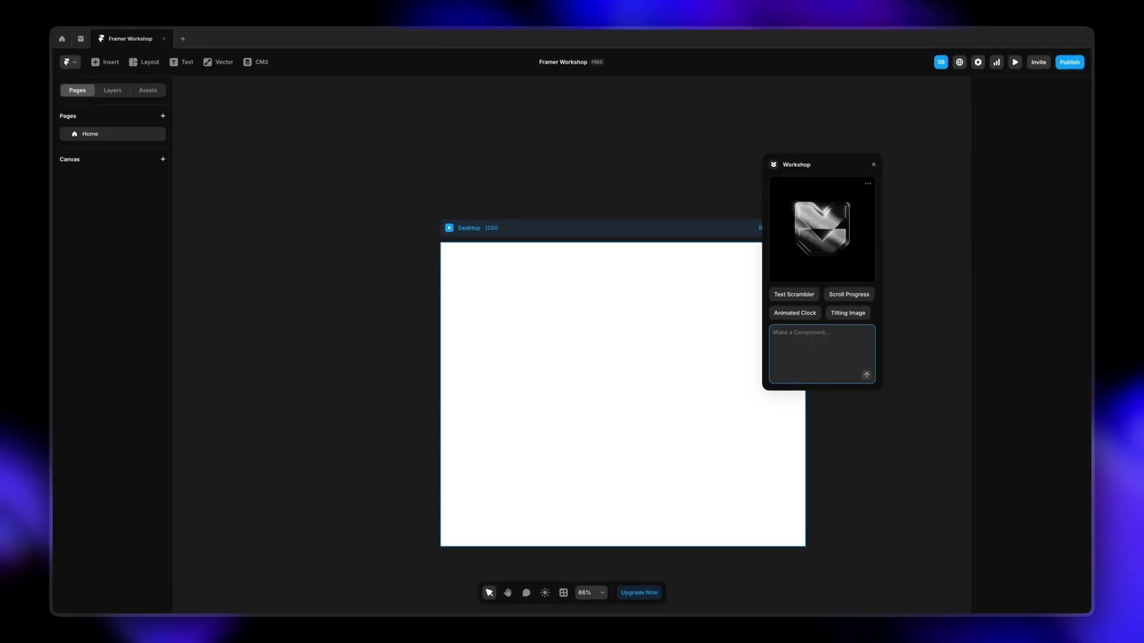
pyautogui.write('Create a')
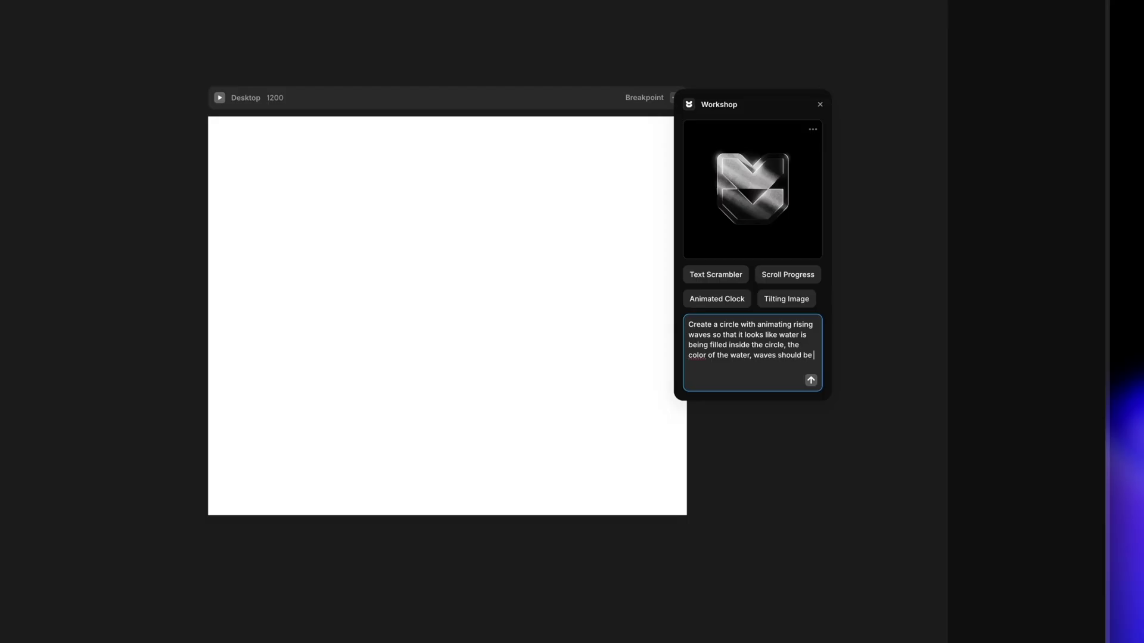
pyautogui.write('customisable. The')
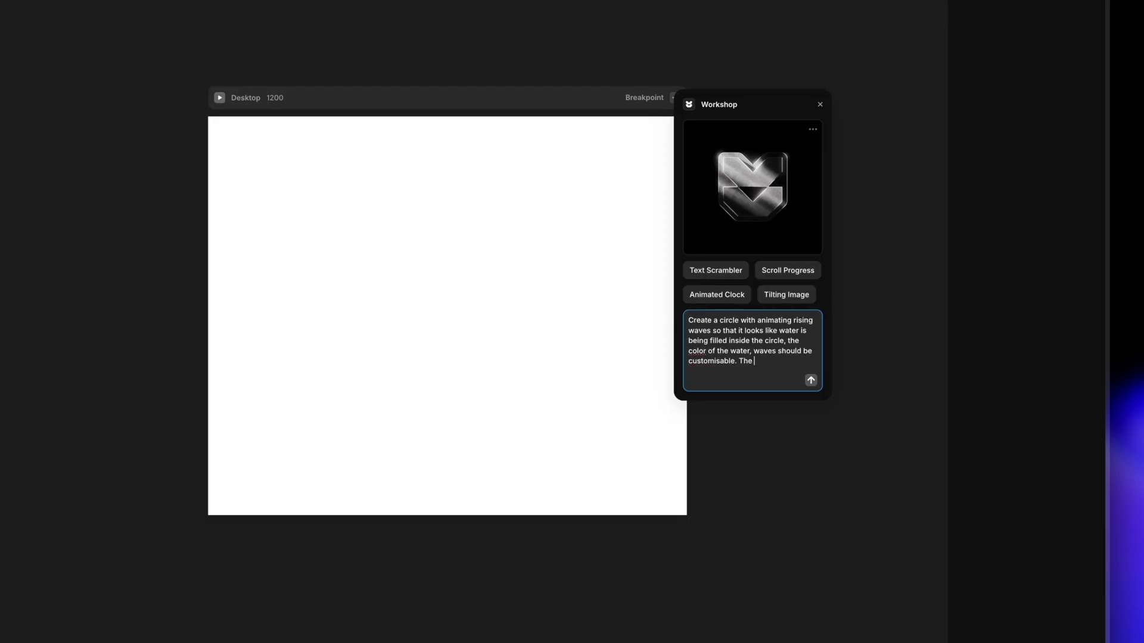
pyautogui.write('rise from the bottom and')
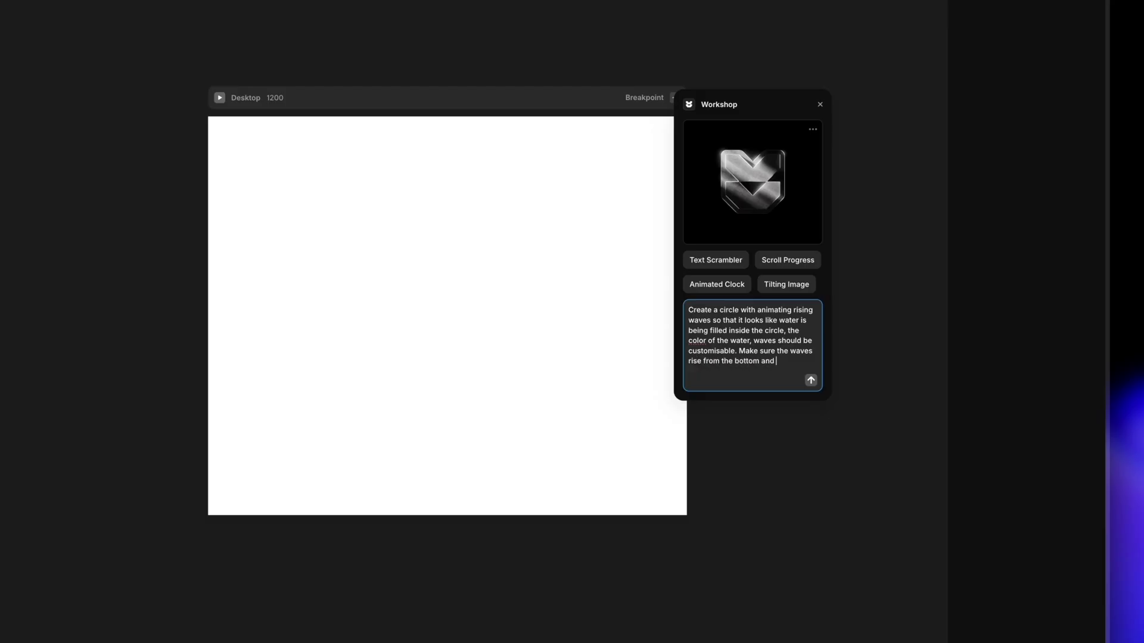
pyautogui.write('the entire circle as it rises up')
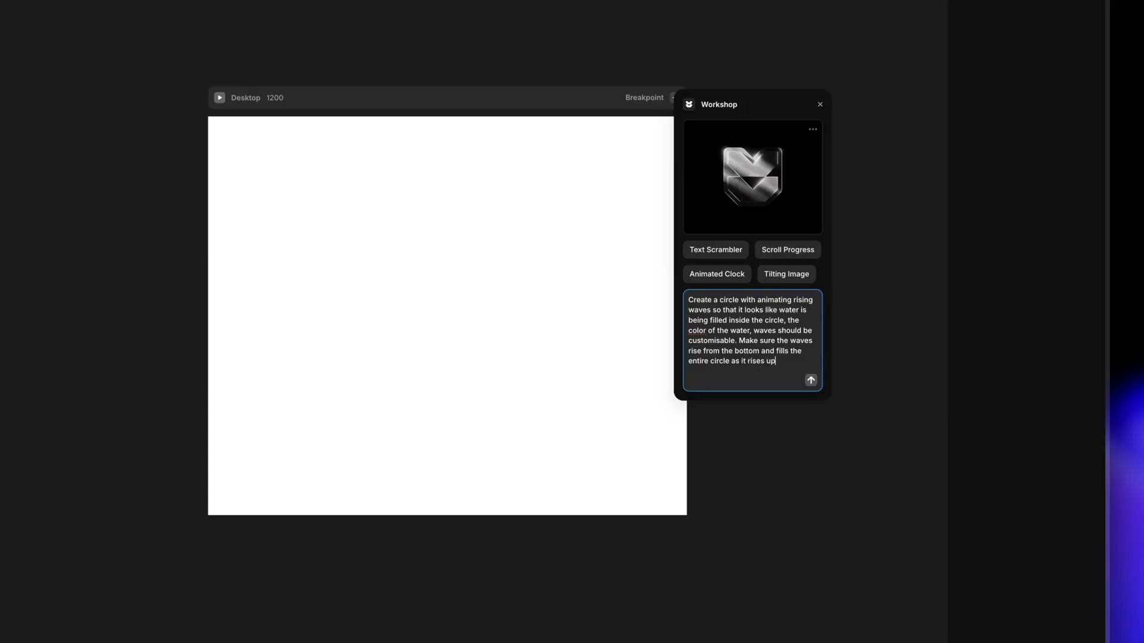
pyautogui.press('Return')
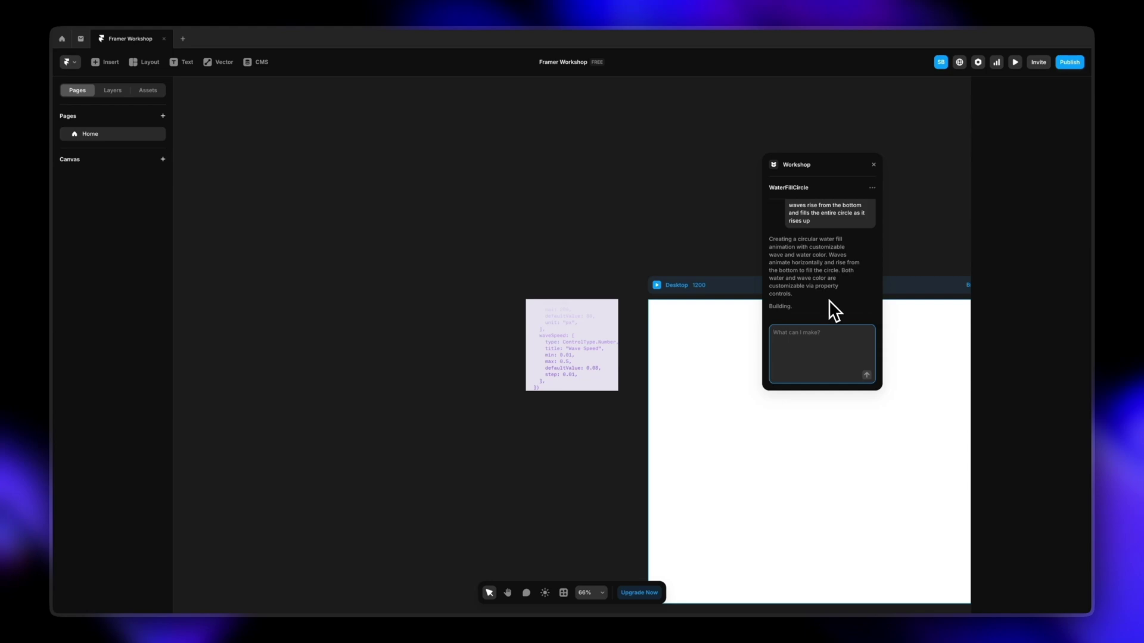
# - Preview the generated water fill circle's wave animation and return to the canvas
pyautogui.click(579, 306)
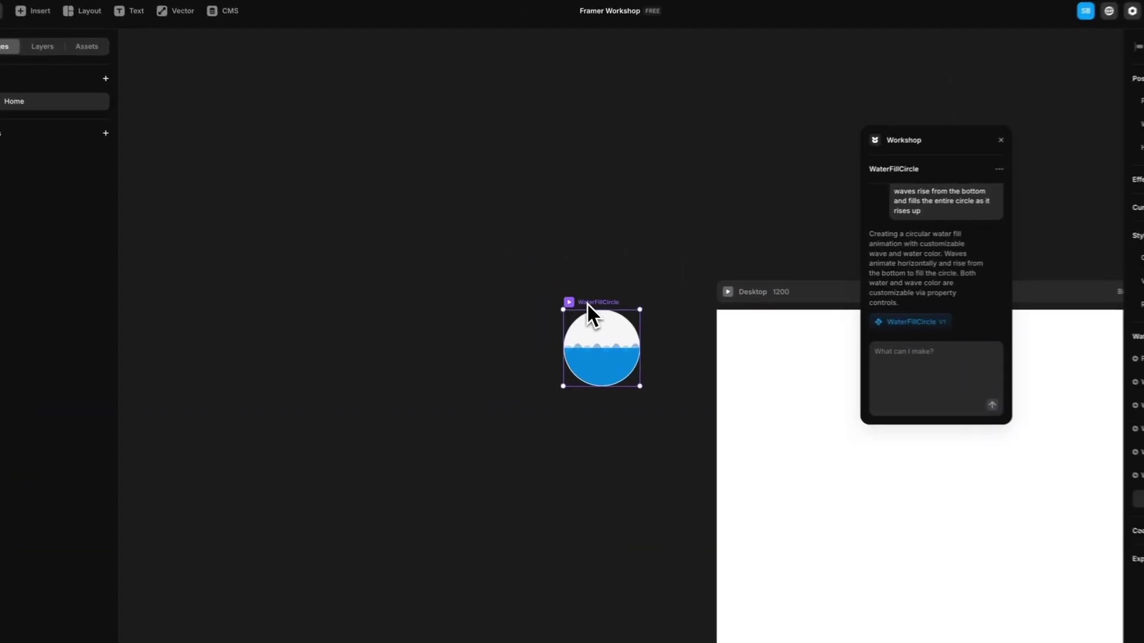
pyautogui.click(570, 303)
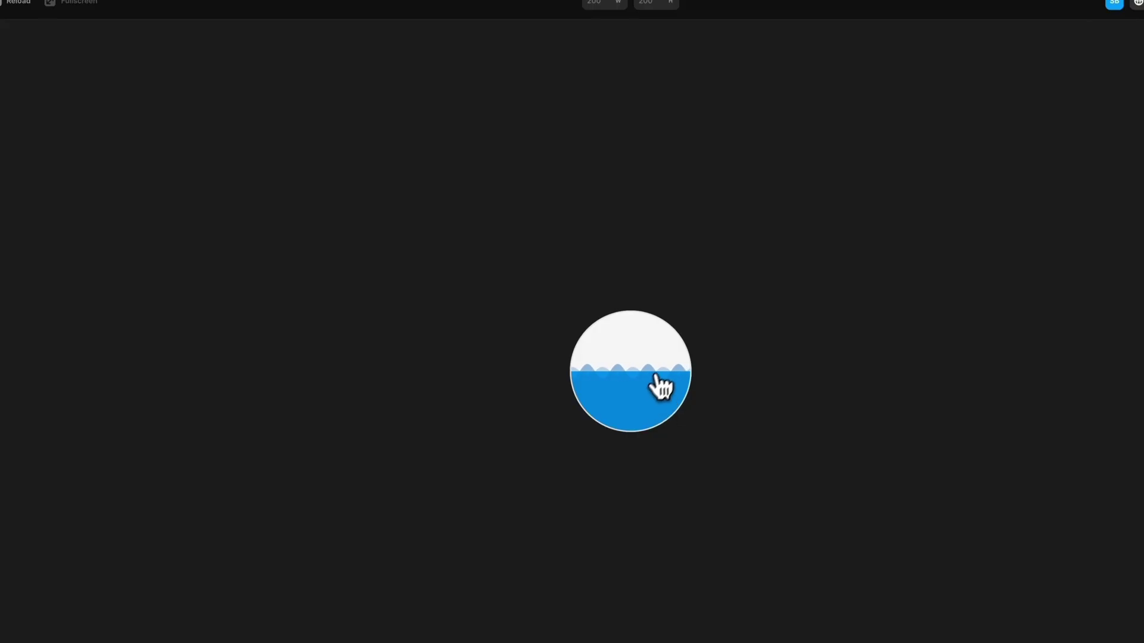
pyautogui.click(31, 44)
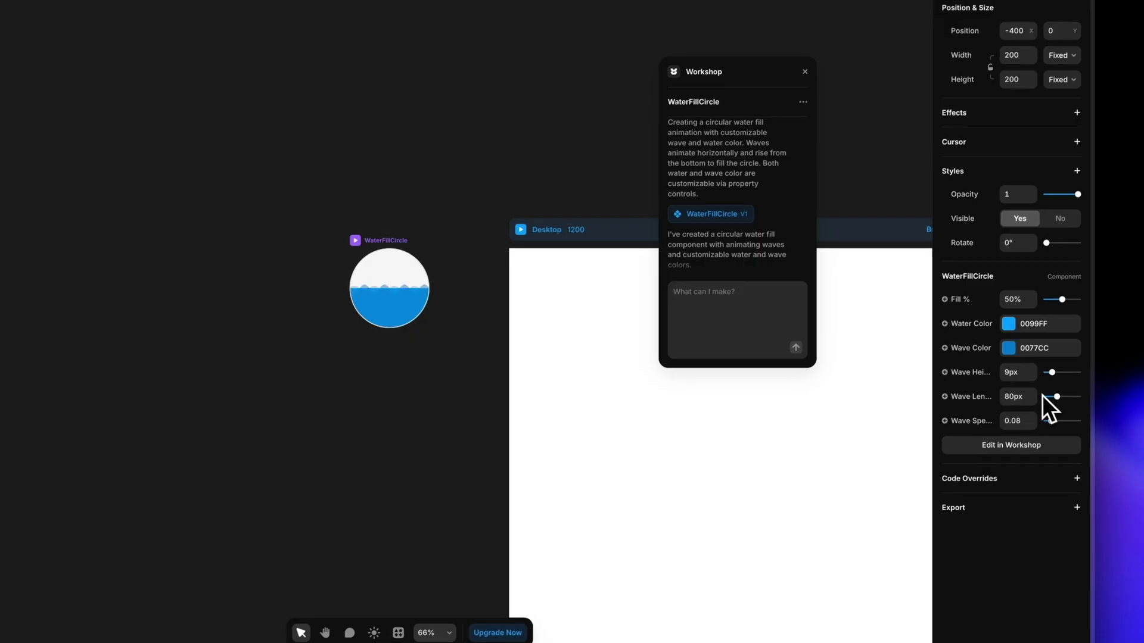
# - Set the water fill circle's wave length to 200 px and wave speed to 0.14
pyautogui.moveTo(1055, 396); pyautogui.dragTo(1095, 409)
pyautogui.moveTo(1051, 421); pyautogui.dragTo(1055, 422)
# - Set the circle's water color to 14A1FF and its fill level to 48%
pyautogui.click(1011, 326)
pyautogui.moveTo(911, 396); pyautogui.dragTo(902, 328)
pyautogui.click(932, 333)
pyautogui.moveTo(1062, 301)
pyautogui.mouseDown()
pyautogui.moveTo(1054, 307)
pyautogui.moveTo(1087, 316)
pyautogui.moveTo(1052, 314)
pyautogui.mouseUp()
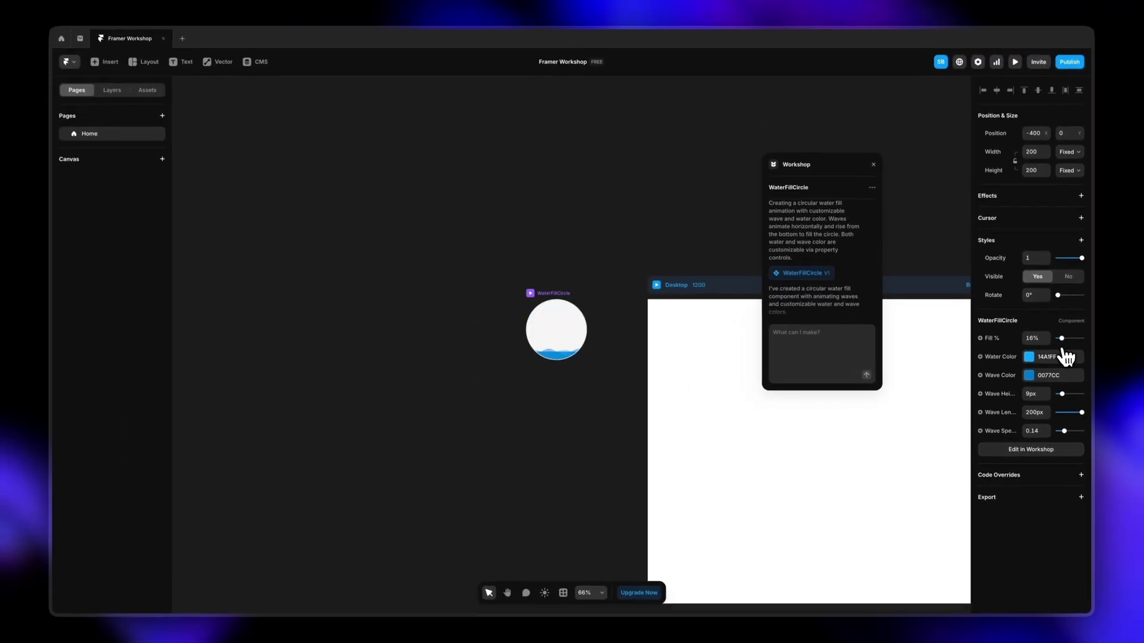
pyautogui.moveTo(1066, 357)
pyautogui.mouseDown()
pyautogui.moveTo(1054, 352)
pyautogui.moveTo(1072, 357)
pyautogui.mouseUp()
# - Ask Workshop to revise the component with "the fill should go from 0 to 100%" and preview the updated circle
pyautogui.click(823, 340)
pyautogui.write('t')
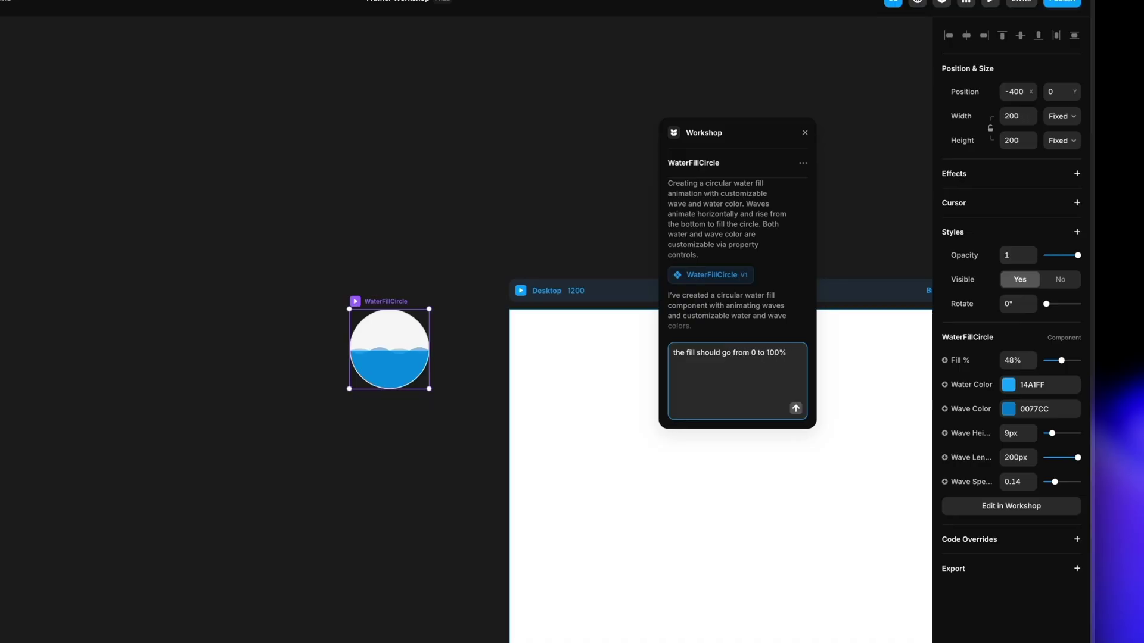
pyautogui.press('Return')
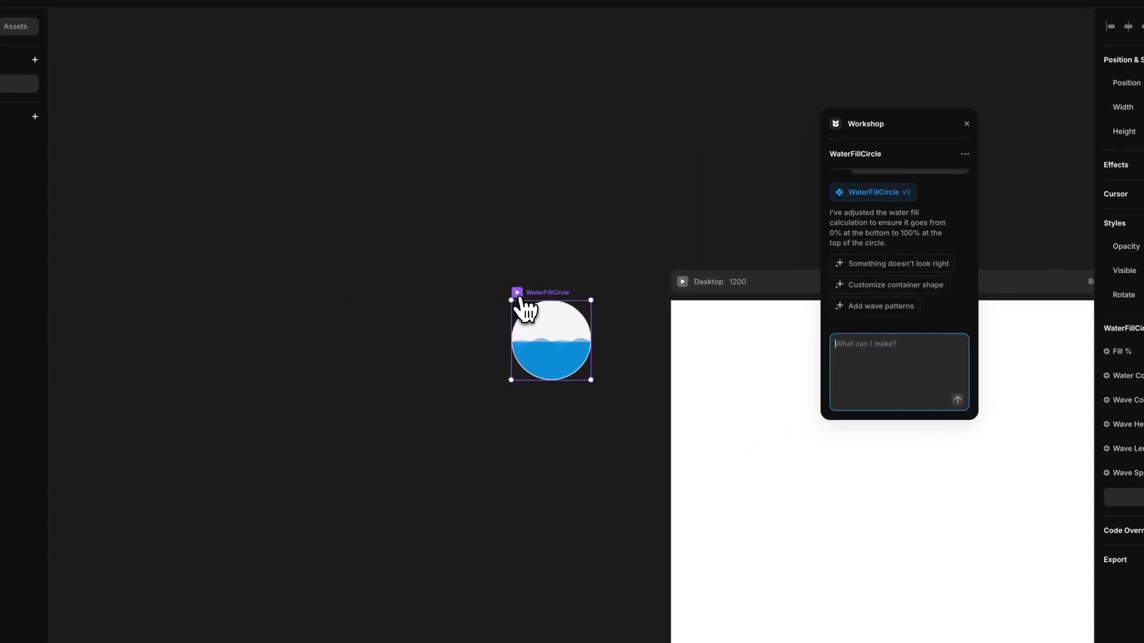
pyautogui.doubleClick(524, 309)
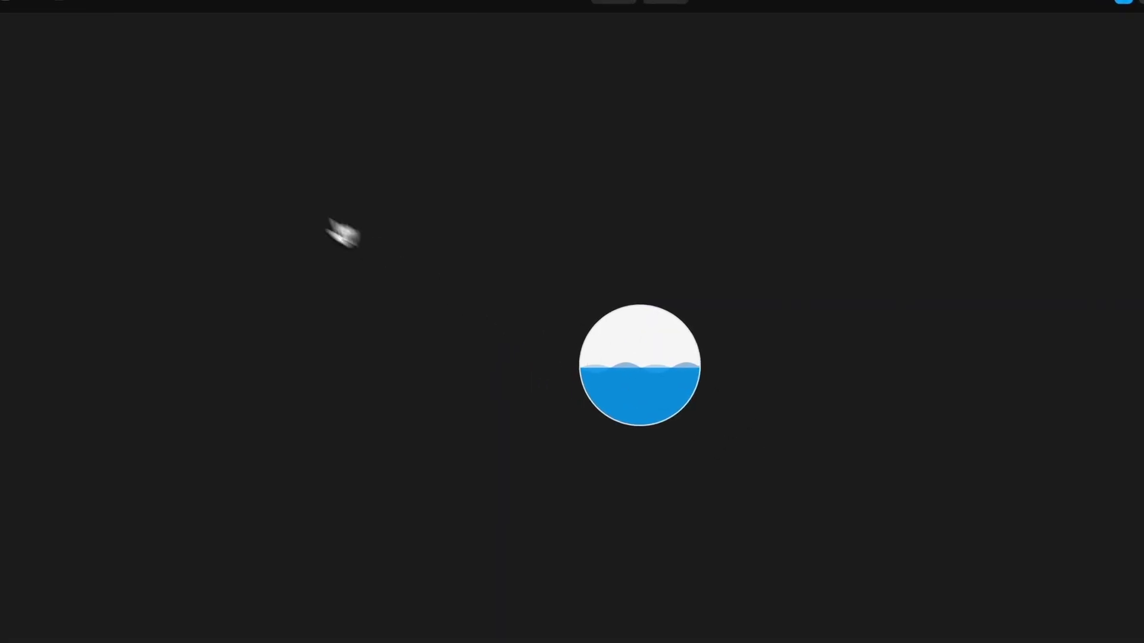
# - Set the water fill circle's wave speed to 0.08 and preview its animation
pyautogui.click(71, 74)
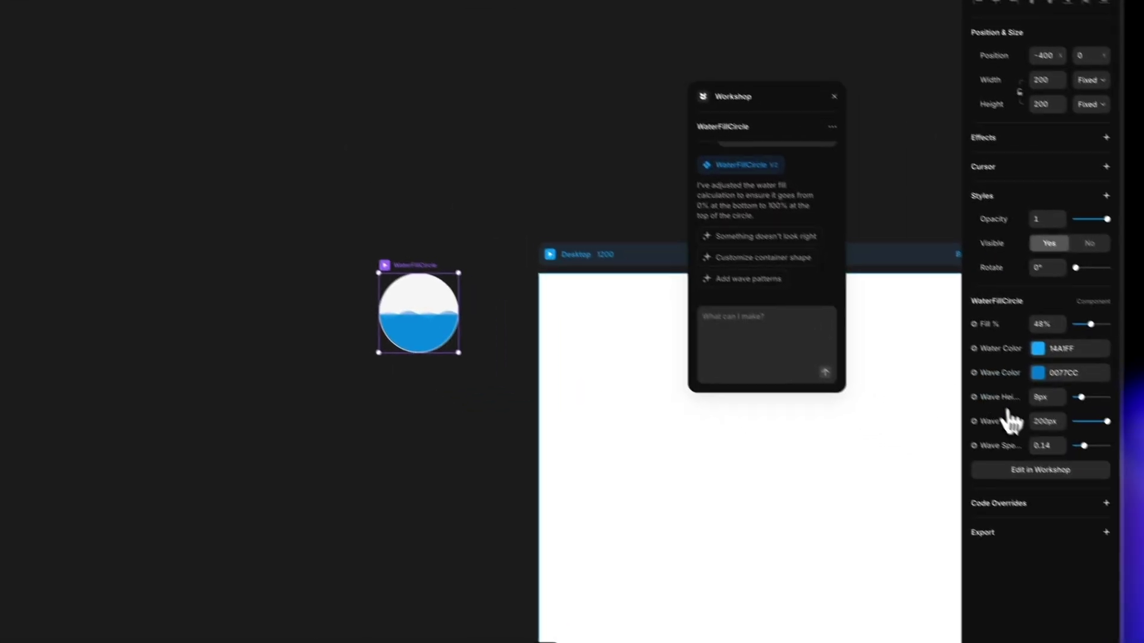
pyautogui.click(1013, 304)
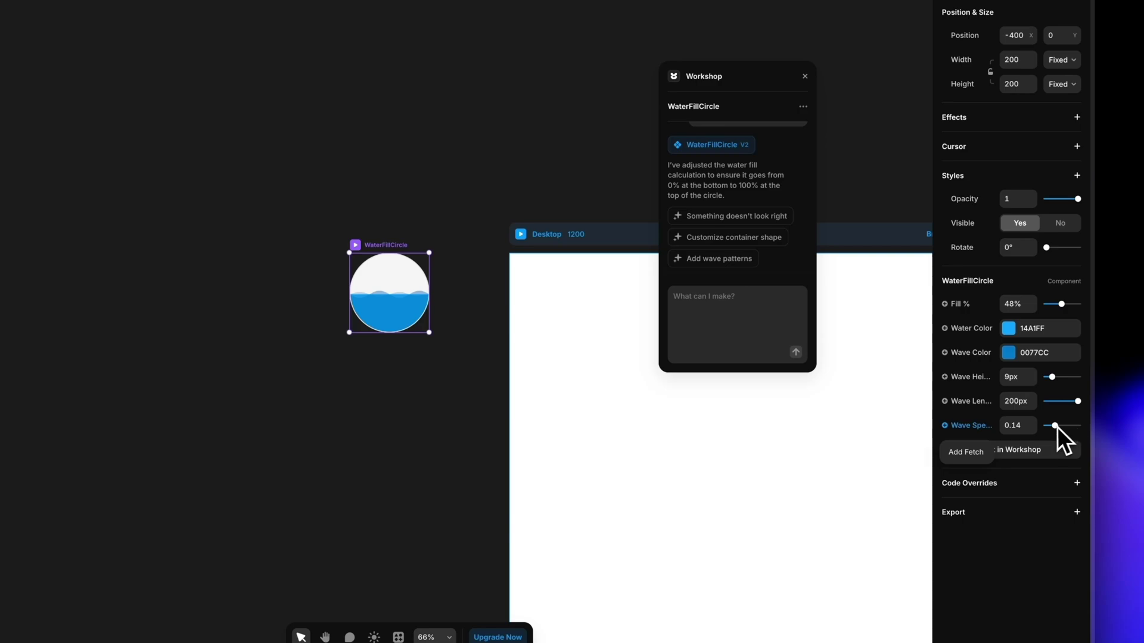
pyautogui.moveTo(1054, 426); pyautogui.dragTo(1050, 426)
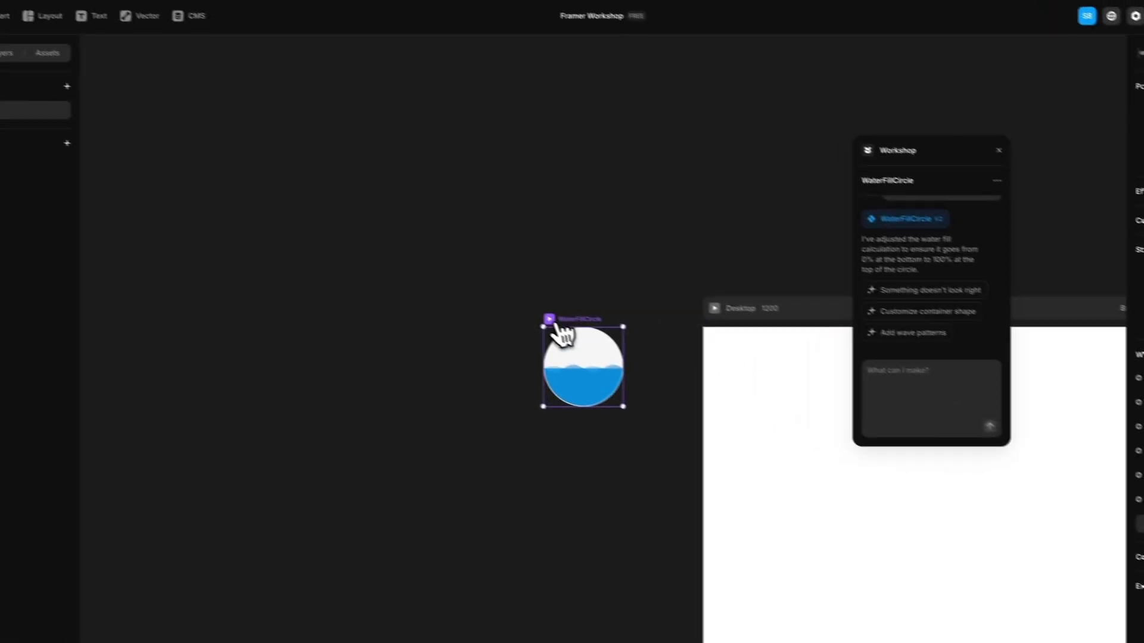
pyautogui.click(355, 244)
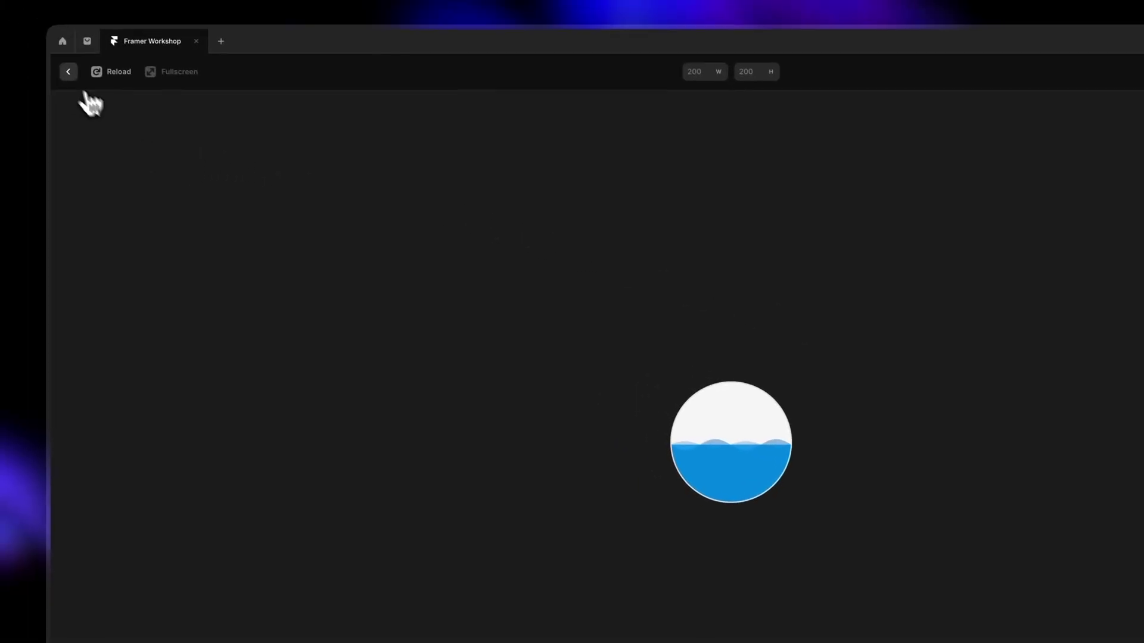
pyautogui.click(67, 71)
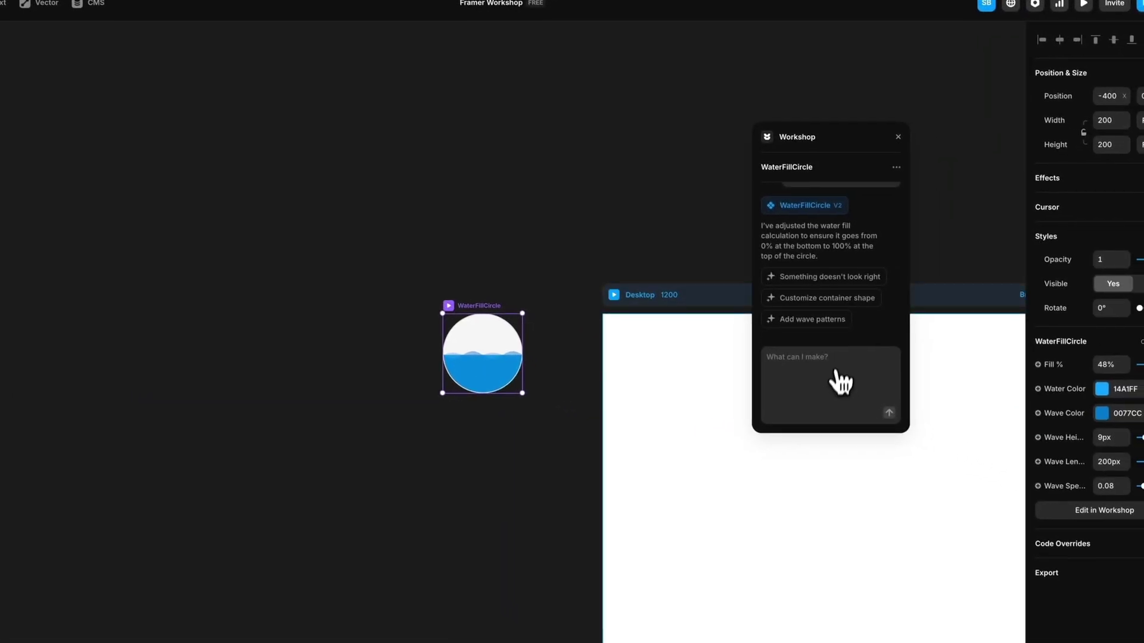
# - Have Workshop apply its "Add wave patterns" suggestion to the water fill circle and preview the updated component
pyautogui.click(828, 324)
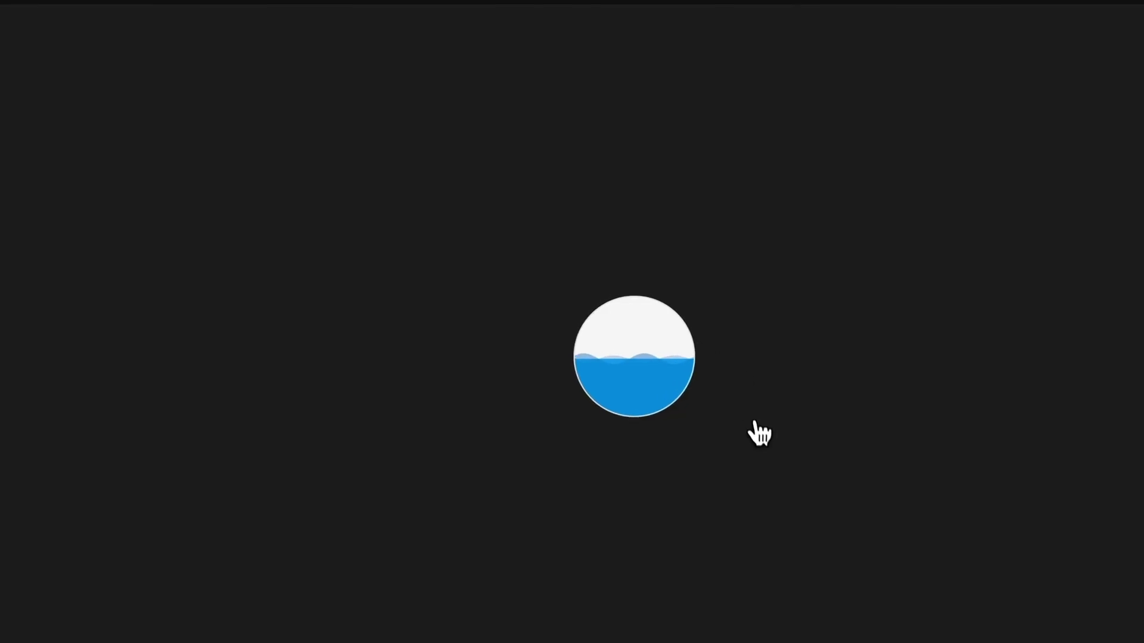
pyautogui.click(62, 74)
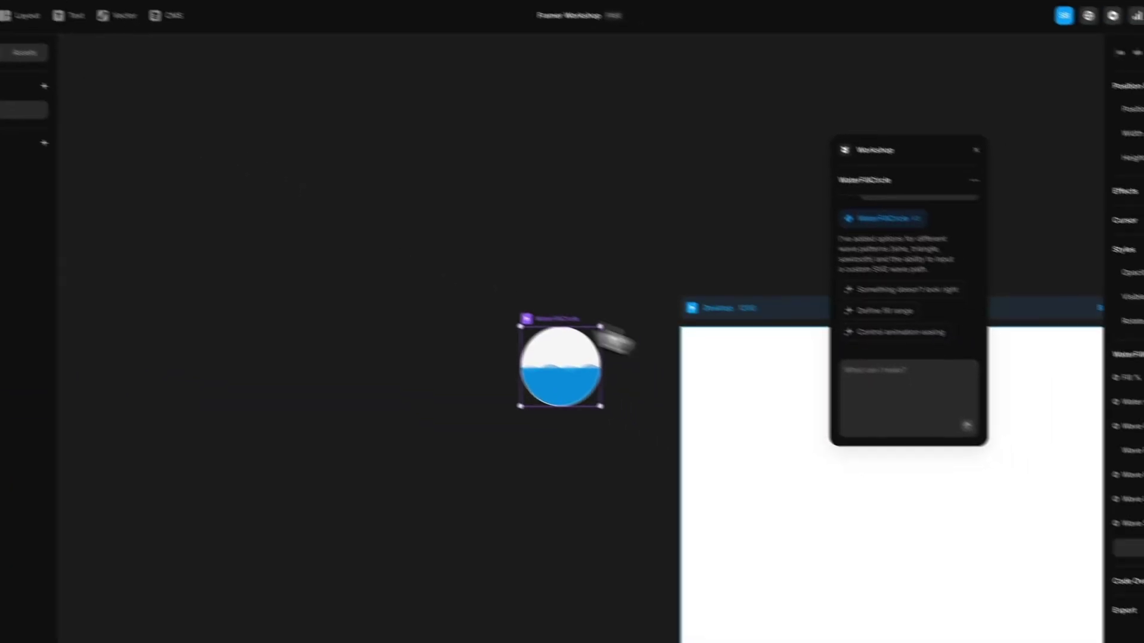
# - Switch the circle's wave pattern to sawtooth and preview the animation
pyautogui.click(1091, 402)
pyautogui.click(1070, 389)
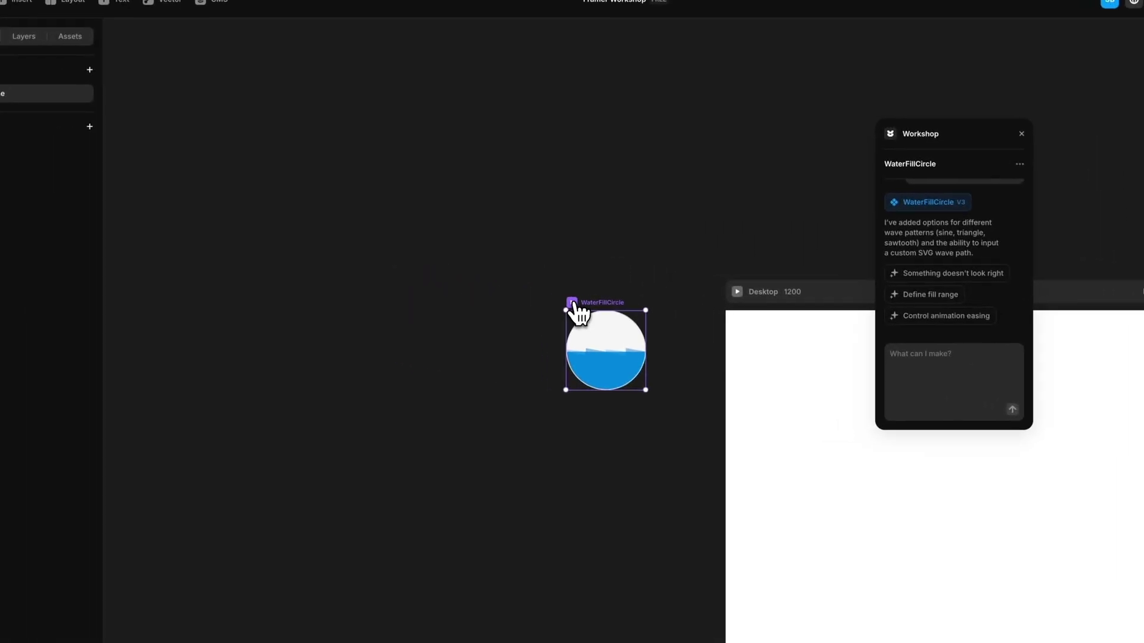
pyautogui.click(355, 257)
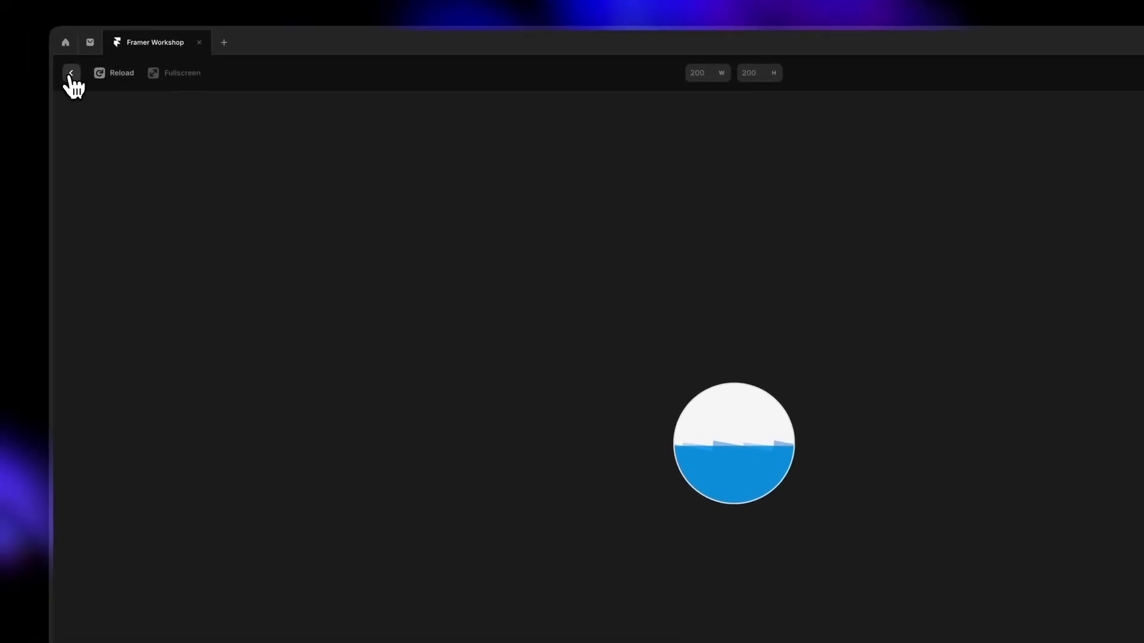
pyautogui.click(71, 73)
# - Set the circle's wave pattern to custom after trying triangle, and have Workshop apply its "Define fill range" suggestion
pyautogui.click(1031, 380)
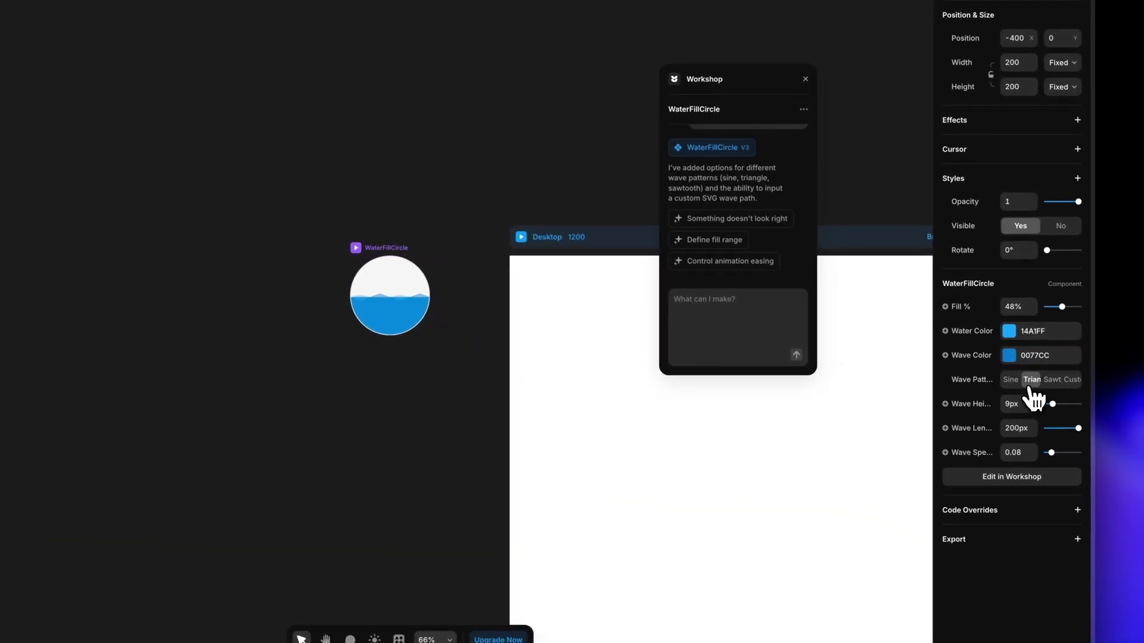
pyautogui.click(1072, 380)
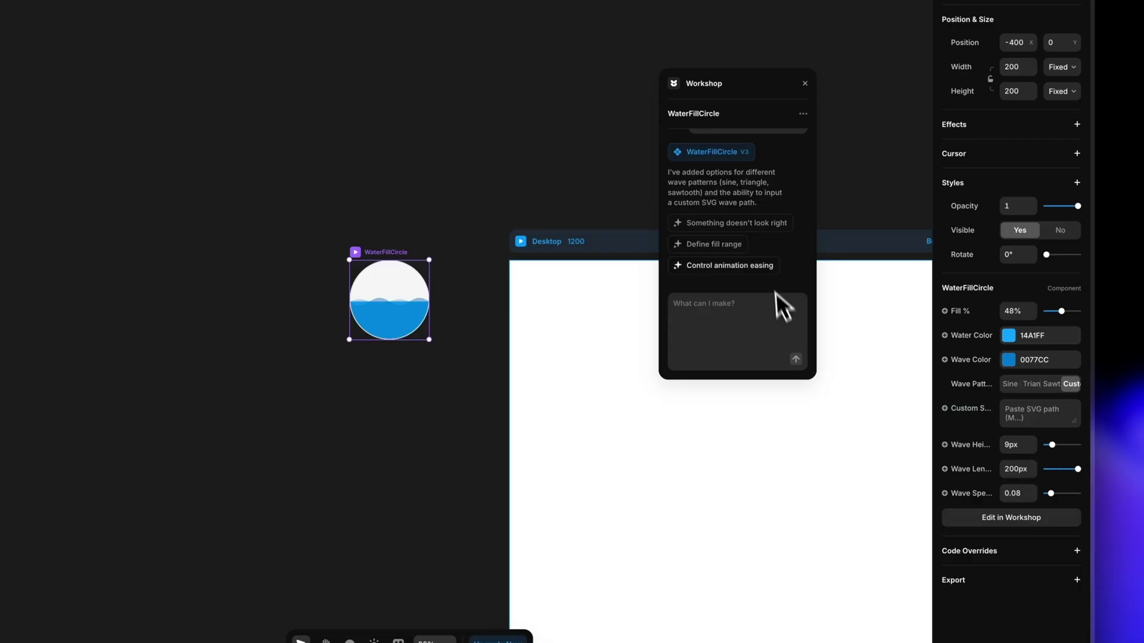
pyautogui.click(733, 245)
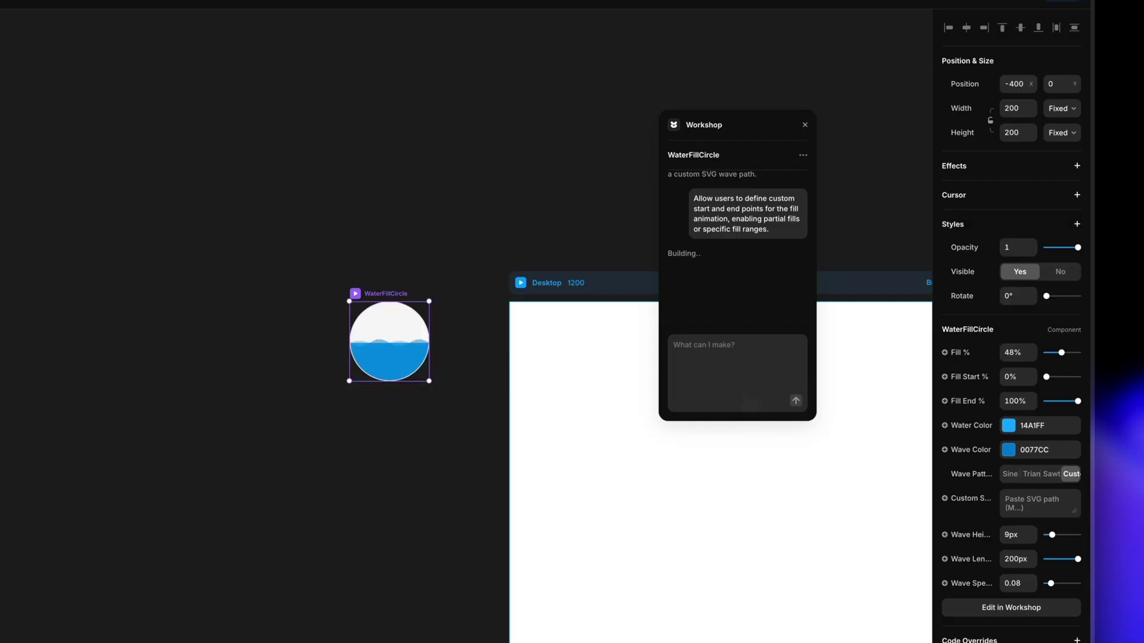
# - Try fill levels of 100% and 15% on the circle, and reset the fill percentage to its default
pyautogui.moveTo(1062, 347); pyautogui.dragTo(1091, 347)
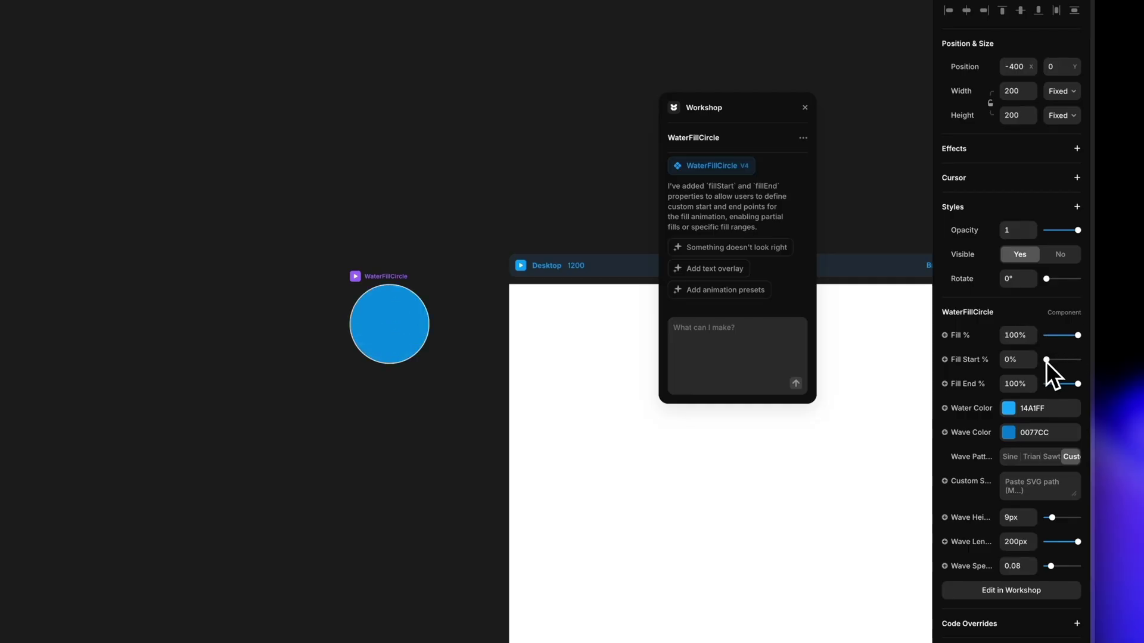
pyautogui.moveTo(1079, 337); pyautogui.dragTo(1057, 351)
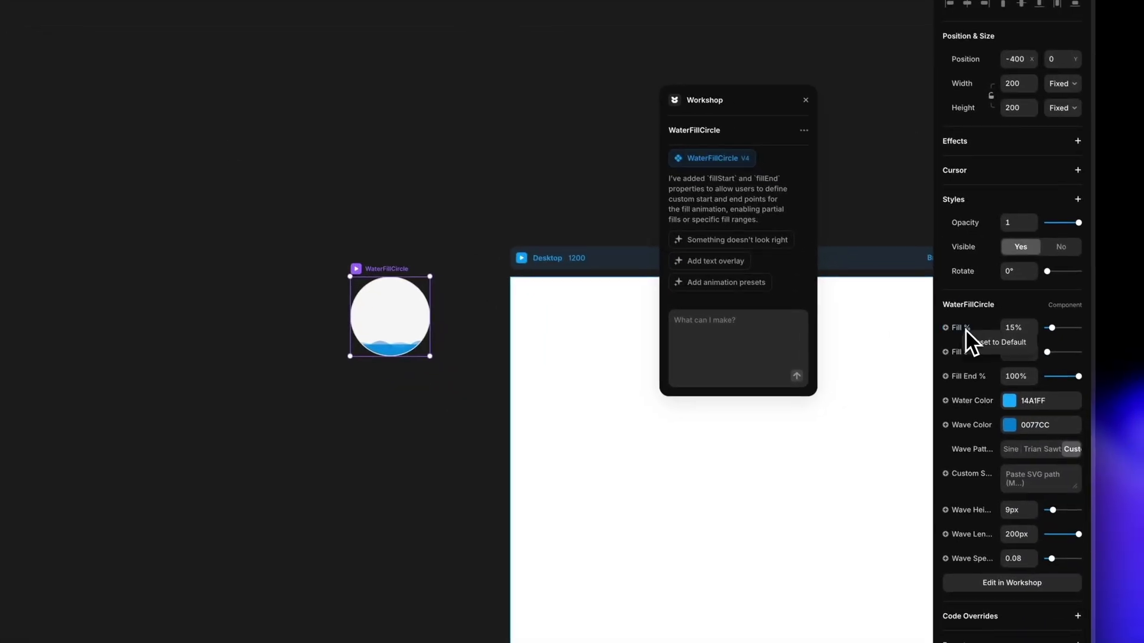
pyautogui.click(988, 343)
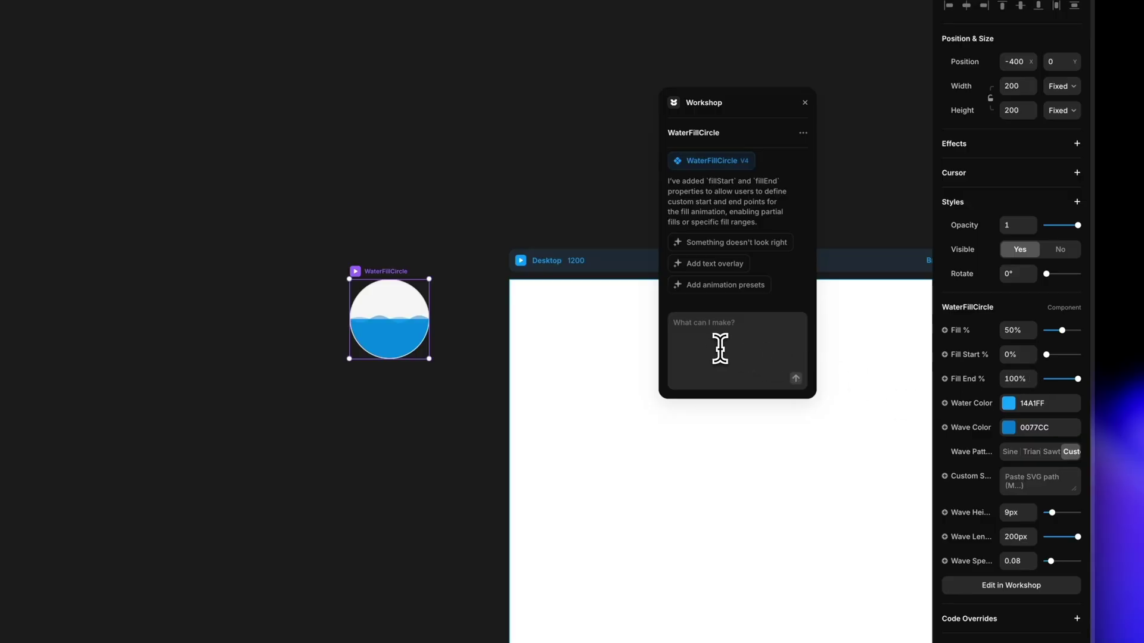
# - Ask Workshop to "make it go automatically from fill start to fill finish"
pyautogui.click(695, 344)
pyautogui.write('make it go automatically from fill start to fill finish')
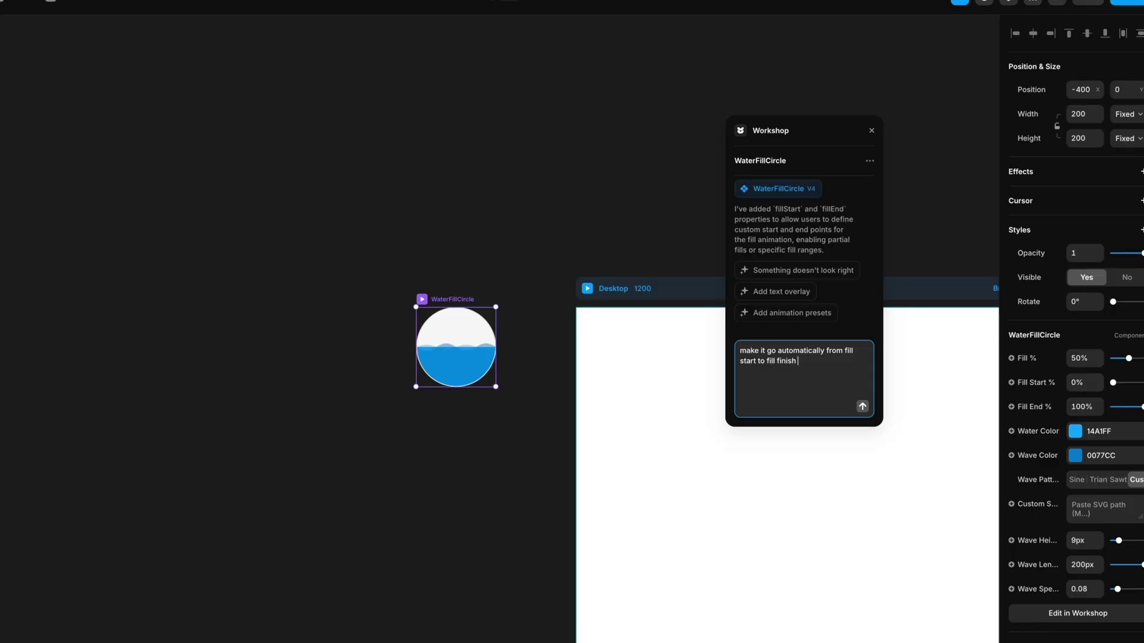
pyautogui.press('Return')
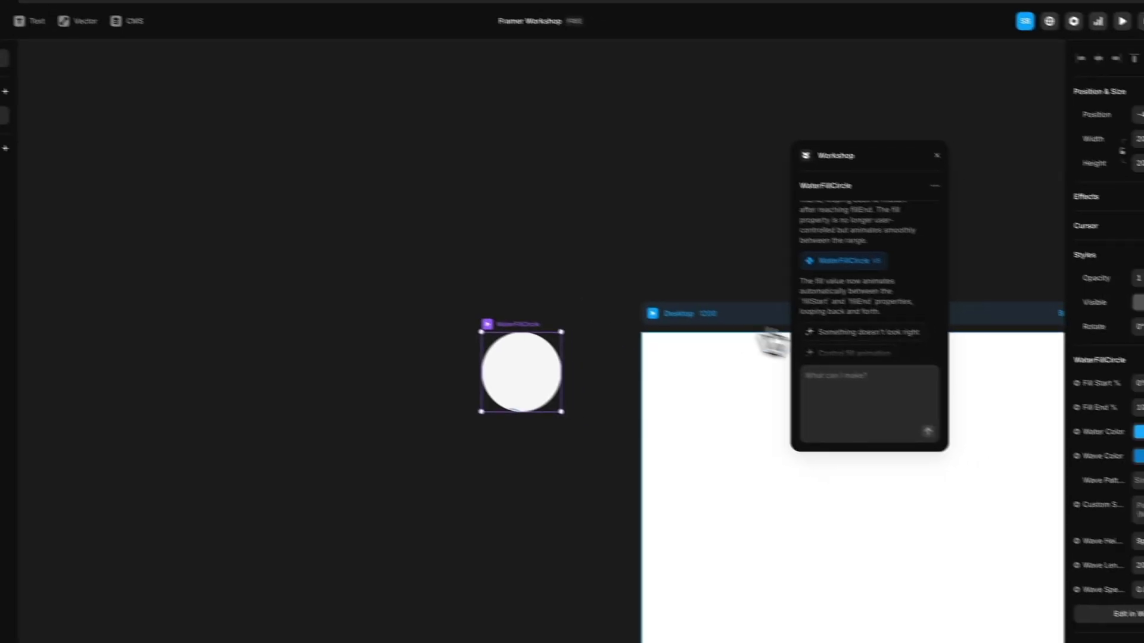
# - Tell Workshop "it won't be a loop effect" and ask for moving waves that give a natural wave-like movement
pyautogui.click(1052, 438)
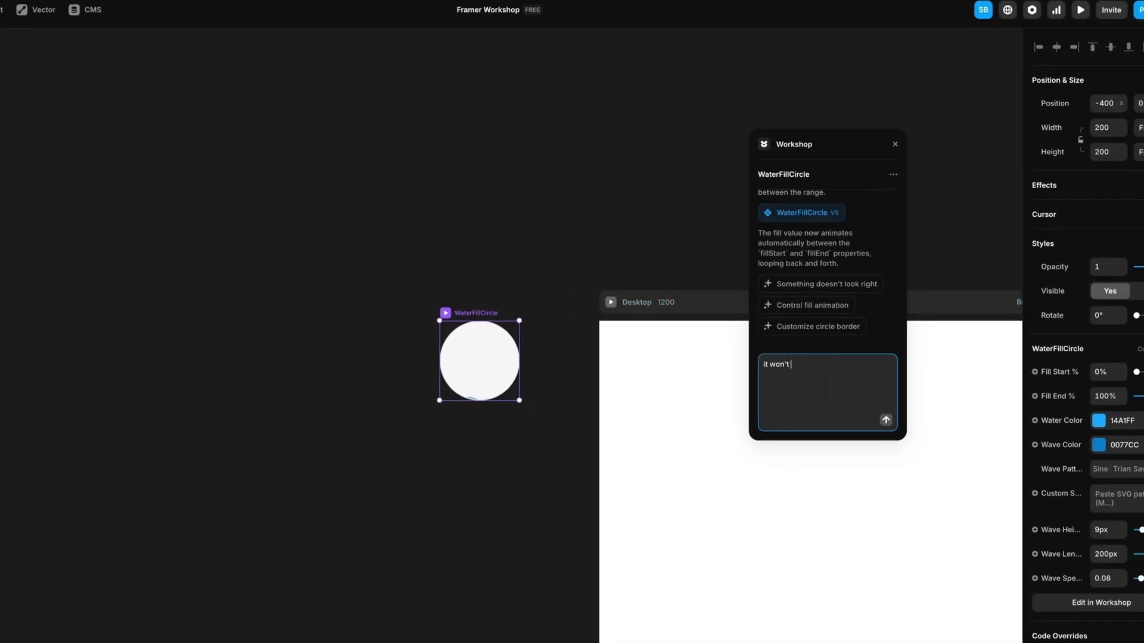
pyautogui.press('Return')
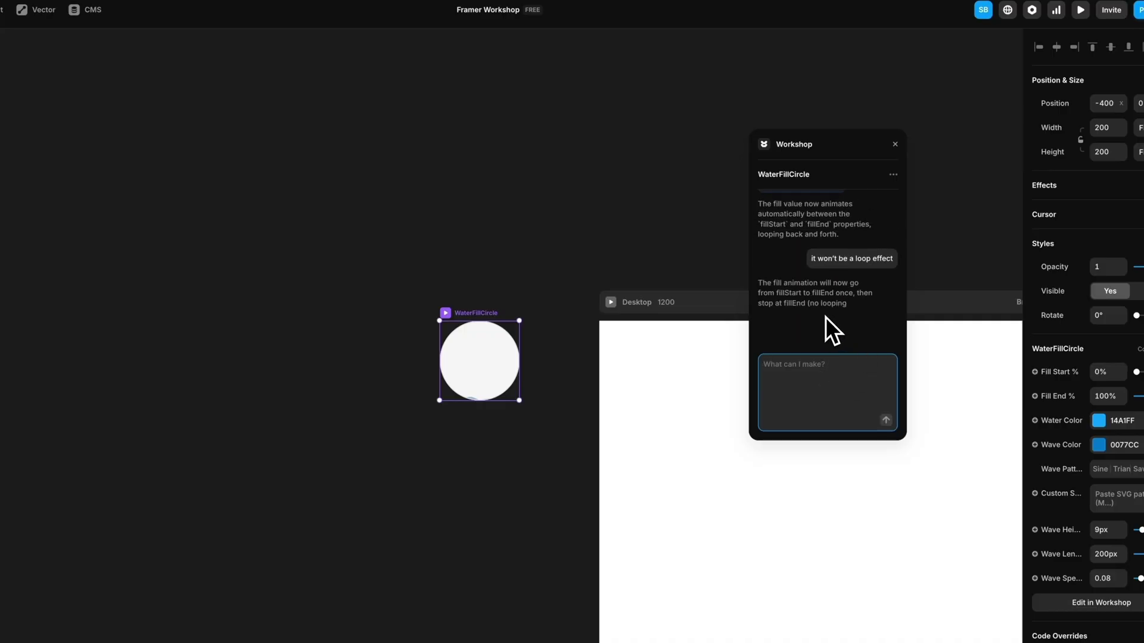
pyautogui.write('t')
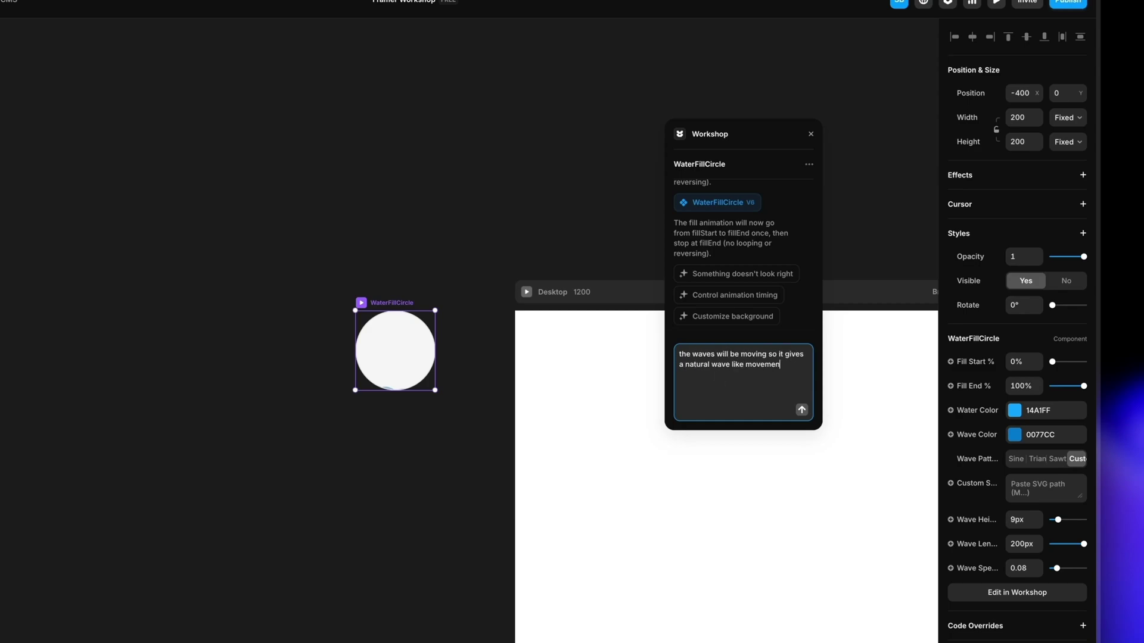
pyautogui.press('Return')
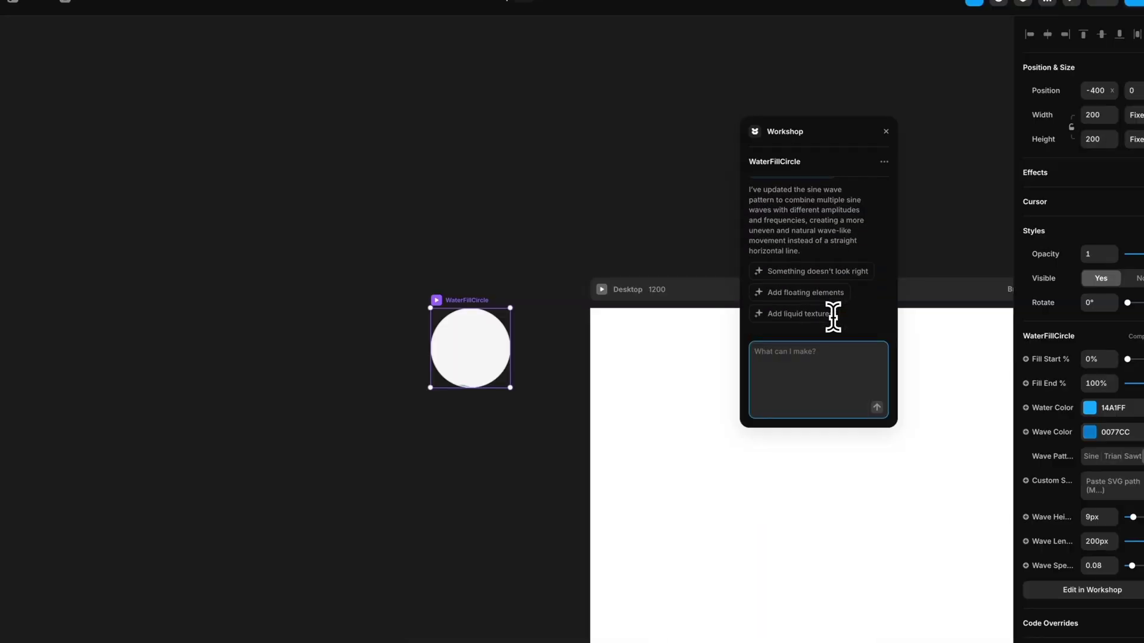
# - Preview the circle's automatic fill animation, replay it and return to the canvas
pyautogui.click(438, 300)
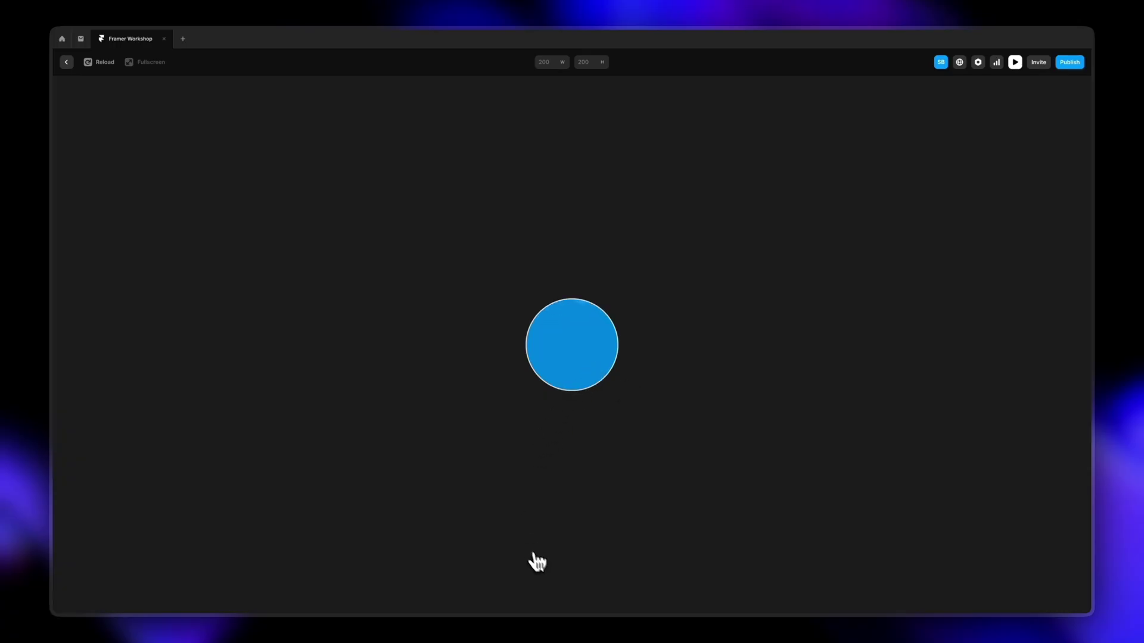
pyautogui.click(108, 63)
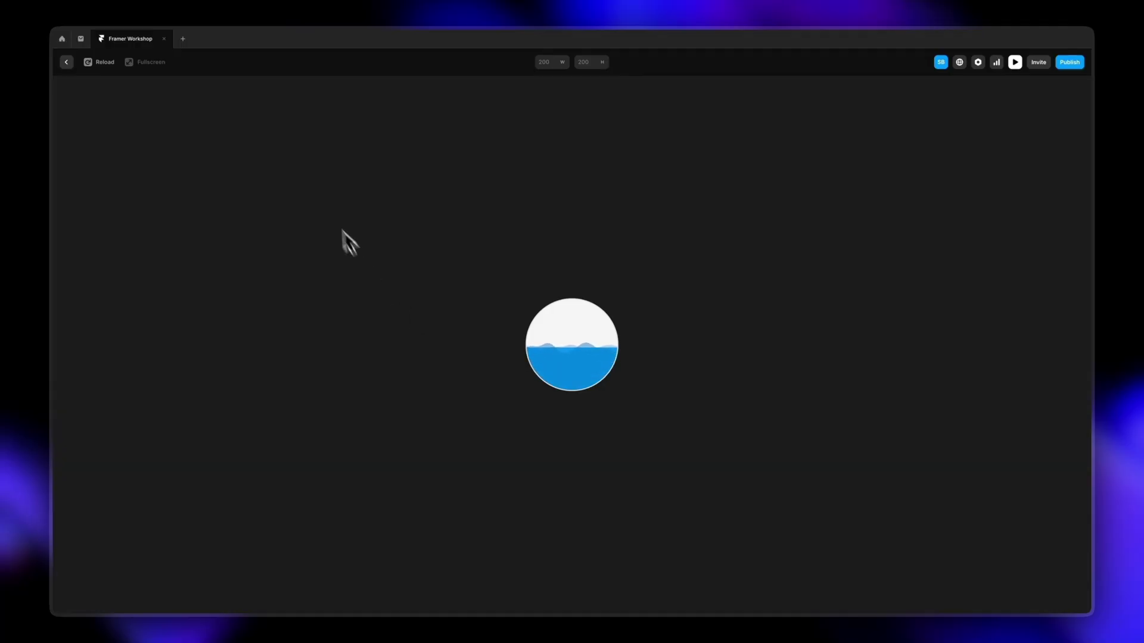
pyautogui.click(66, 62)
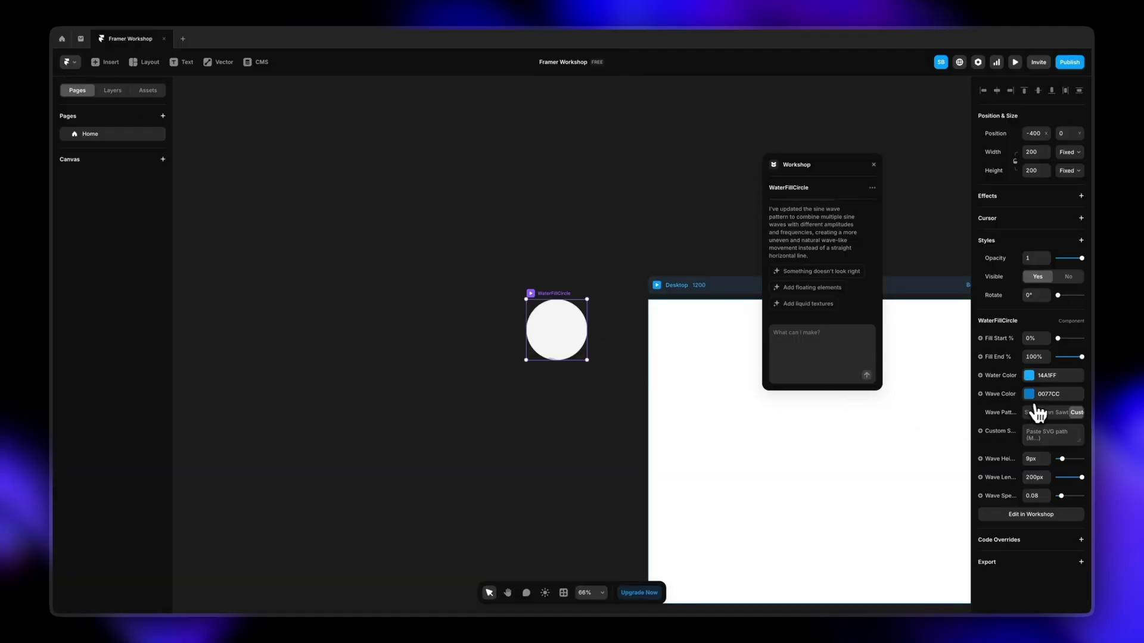
# - Set the water color's opacity to 0% and preview the circle filling
pyautogui.click(1030, 376)
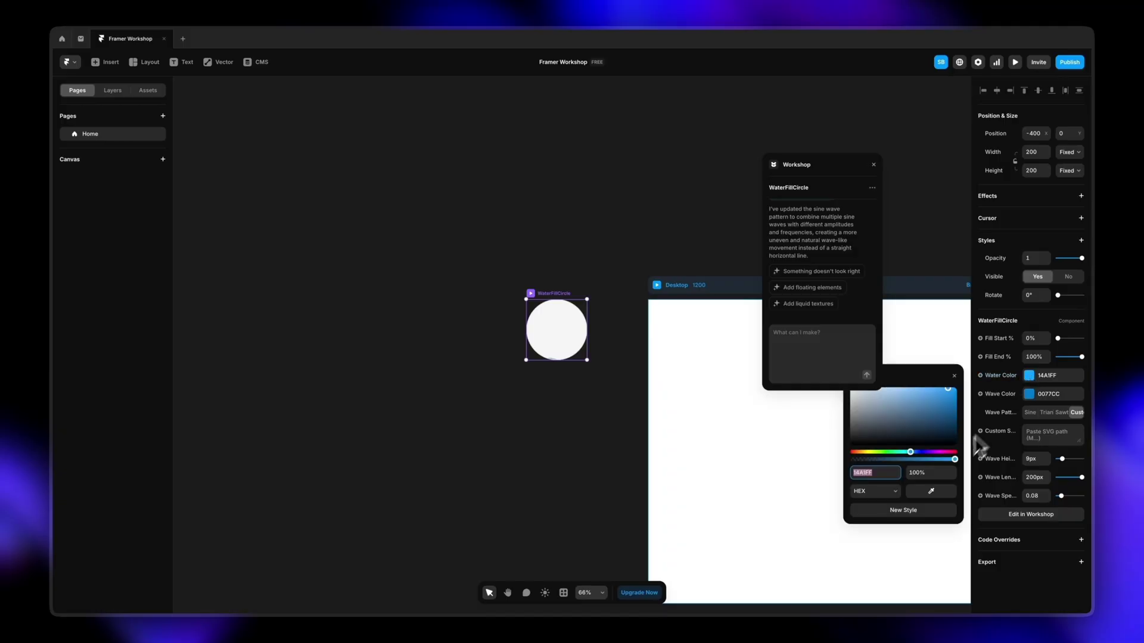
pyautogui.moveTo(955, 460); pyautogui.dragTo(809, 470)
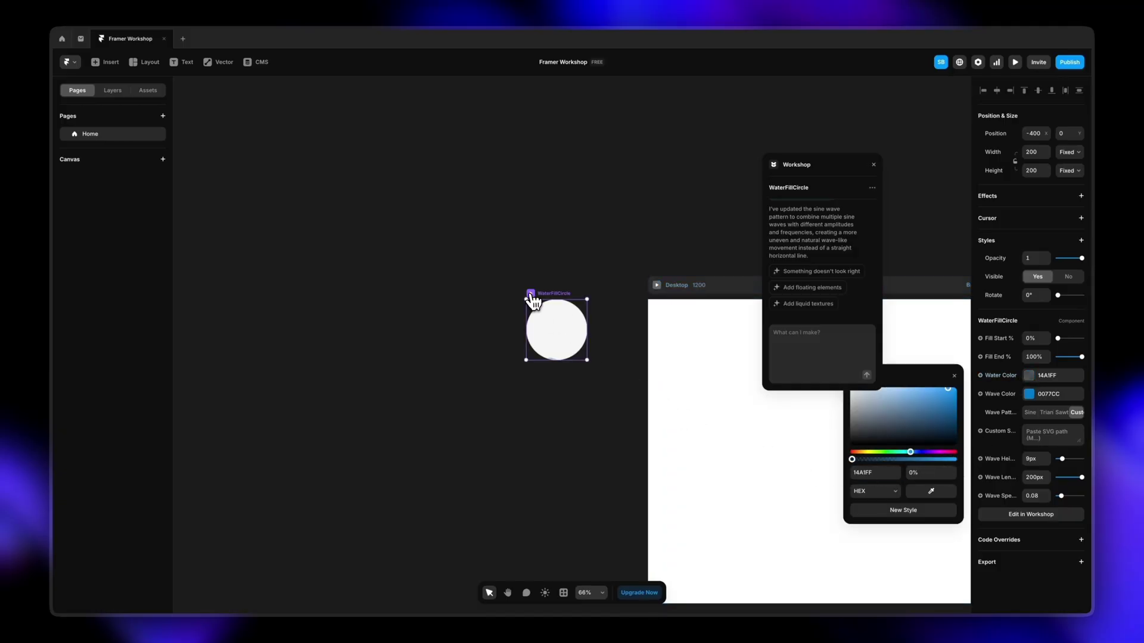
pyautogui.press('super+p')
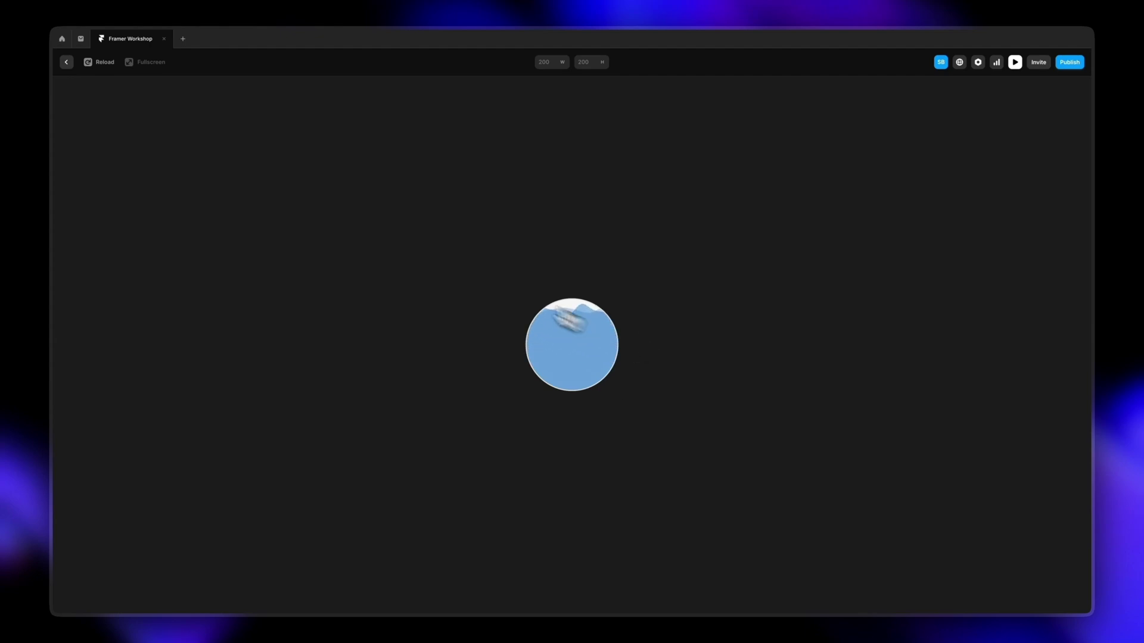
pyautogui.click(66, 62)
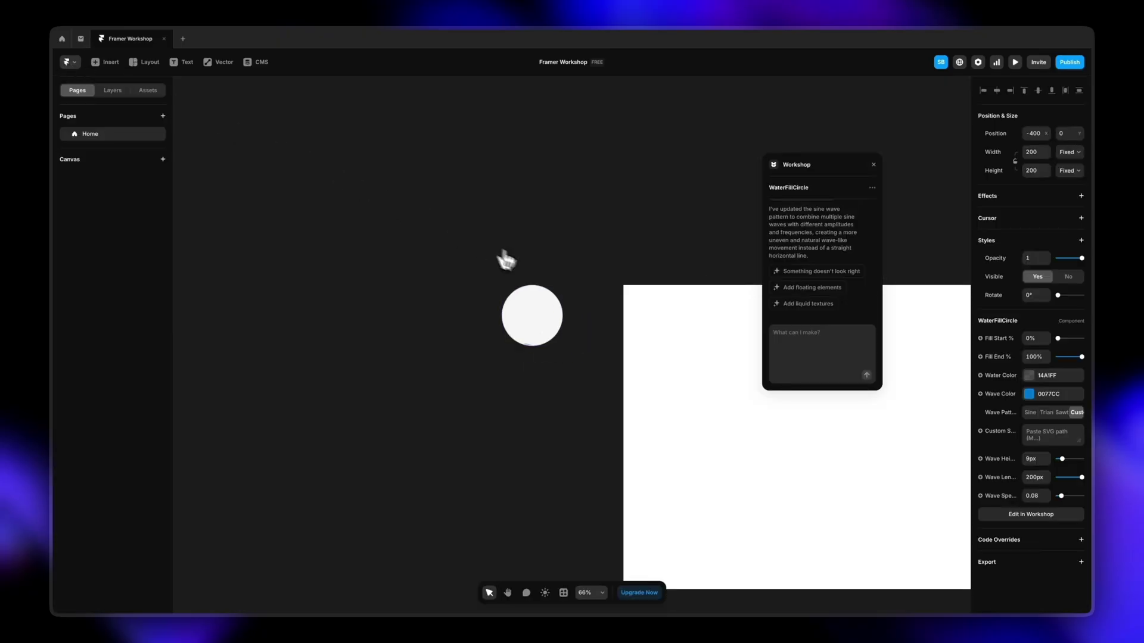
# - Move the water fill circle onto the Desktop page, enlarge it to about 443 × 443 px and adjust its horizontal position
pyautogui.moveTo(491, 262); pyautogui.dragTo(759, 438)
pyautogui.hscroll(5, 748, 403)
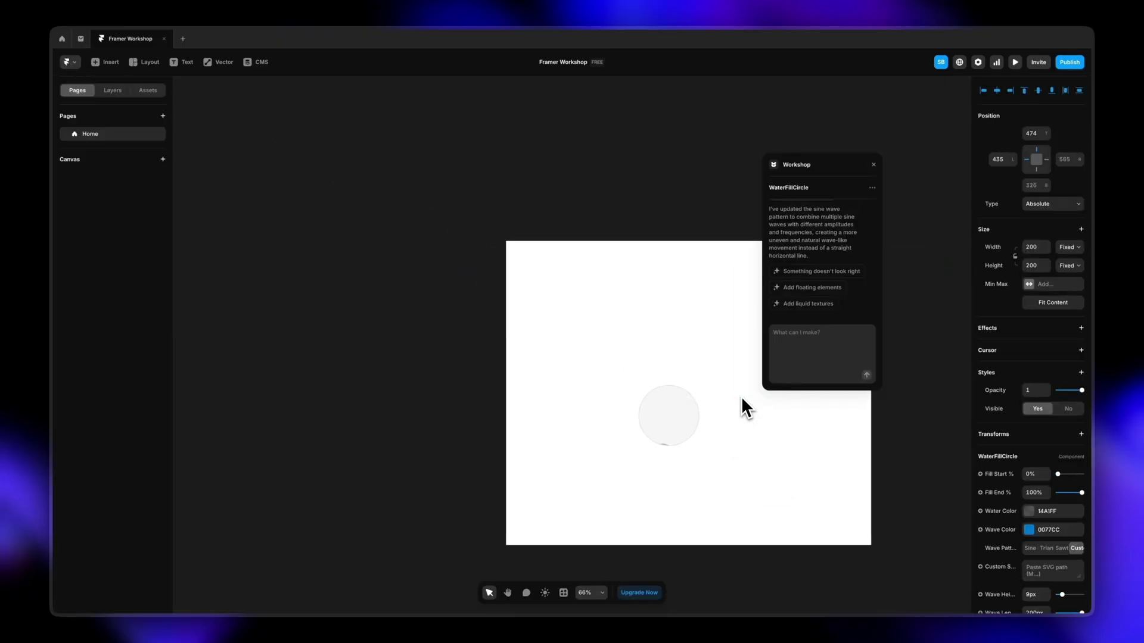
pyautogui.moveTo(610, 380); pyautogui.dragTo(705, 309)
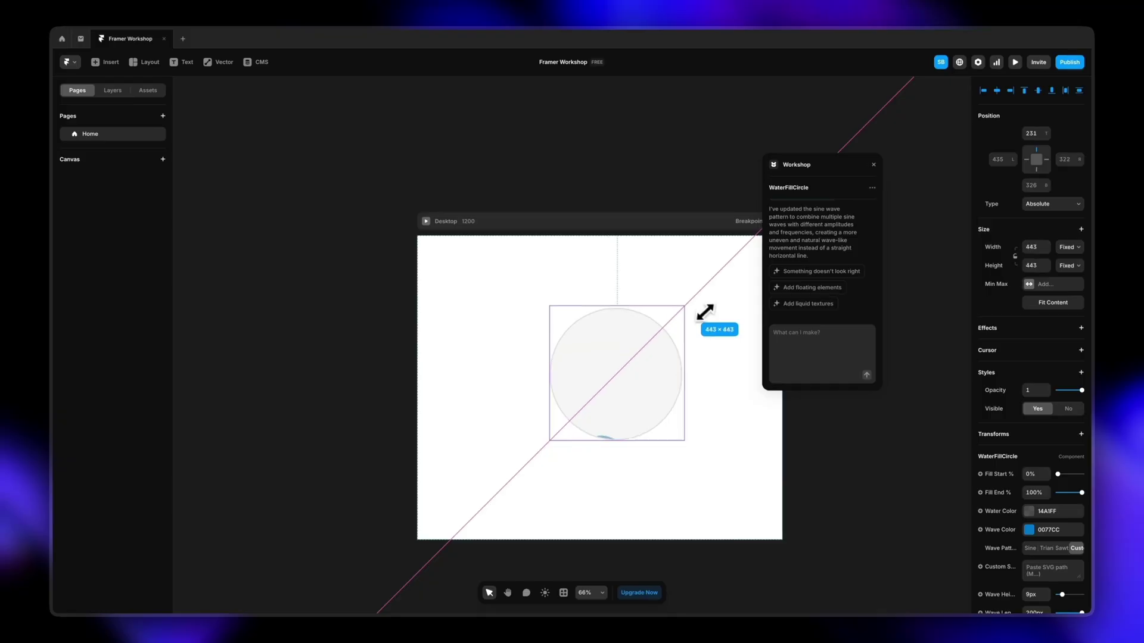
pyautogui.moveTo(638, 395)
pyautogui.mouseDown()
pyautogui.moveTo(610, 388)
pyautogui.moveTo(620, 395)
pyautogui.mouseUp()
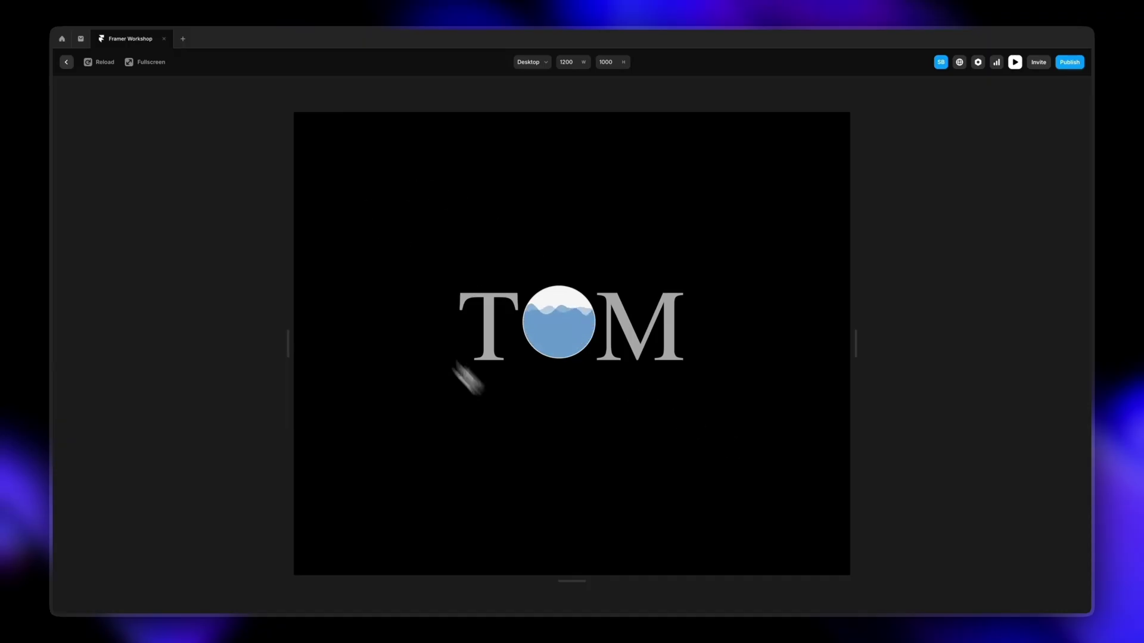
# - Leave the page preview, delete the lettering and water circle from the Desktop page, and close Workshop
pyautogui.click(67, 63)
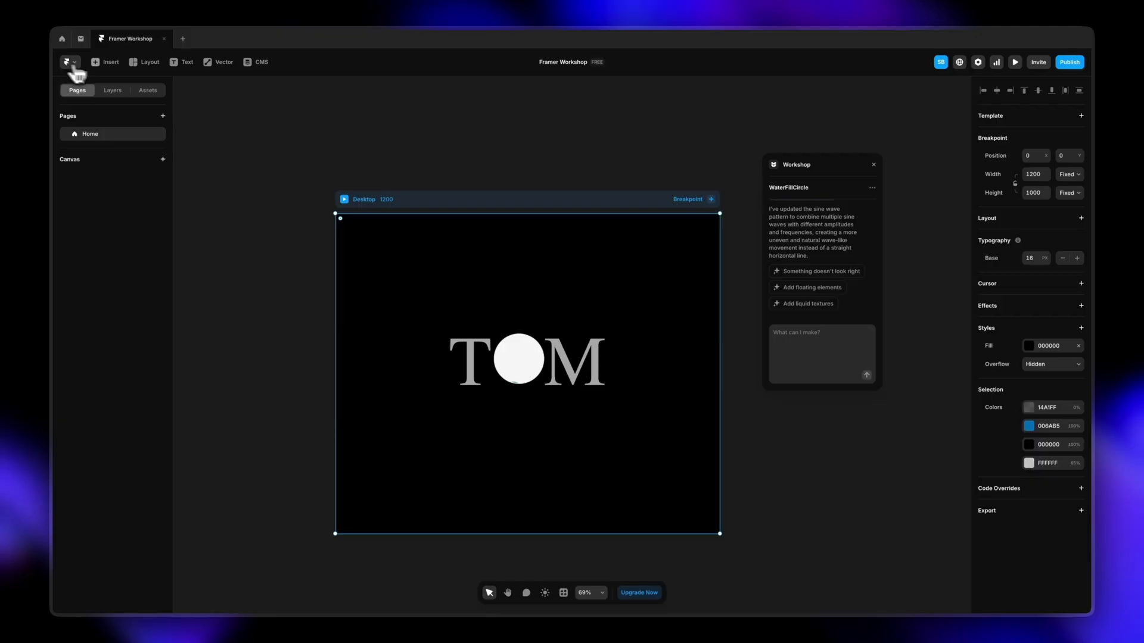
pyautogui.click(474, 362)
pyautogui.hotkey('ctrl', 'a')
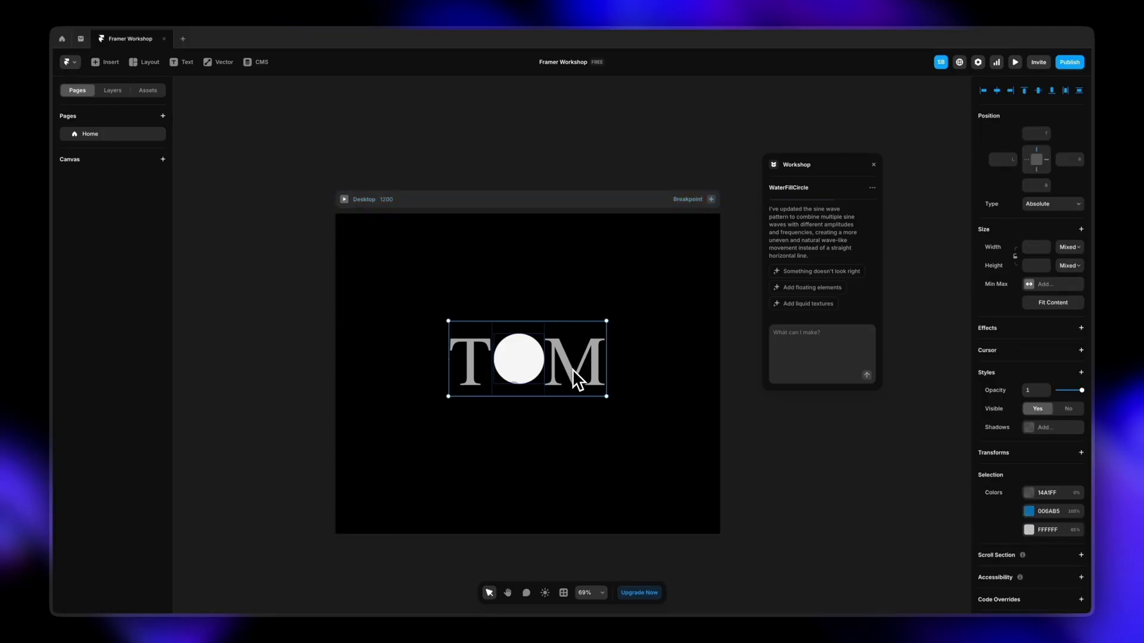
pyautogui.press('Delete')
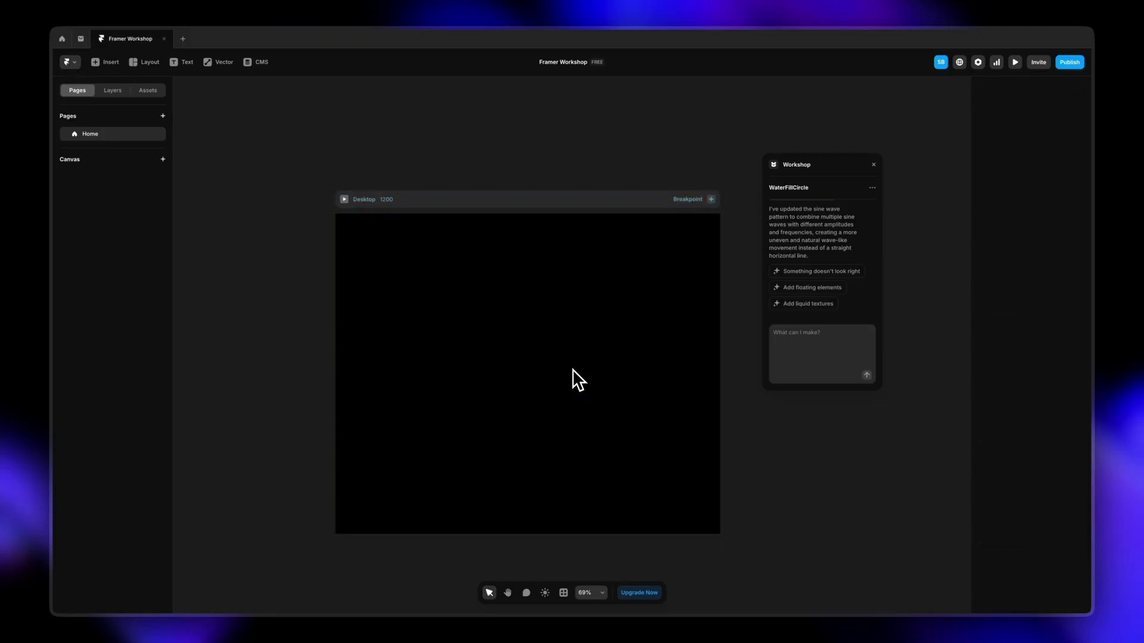
pyautogui.click(874, 165)
pyautogui.scroll(-2, 752, 417)
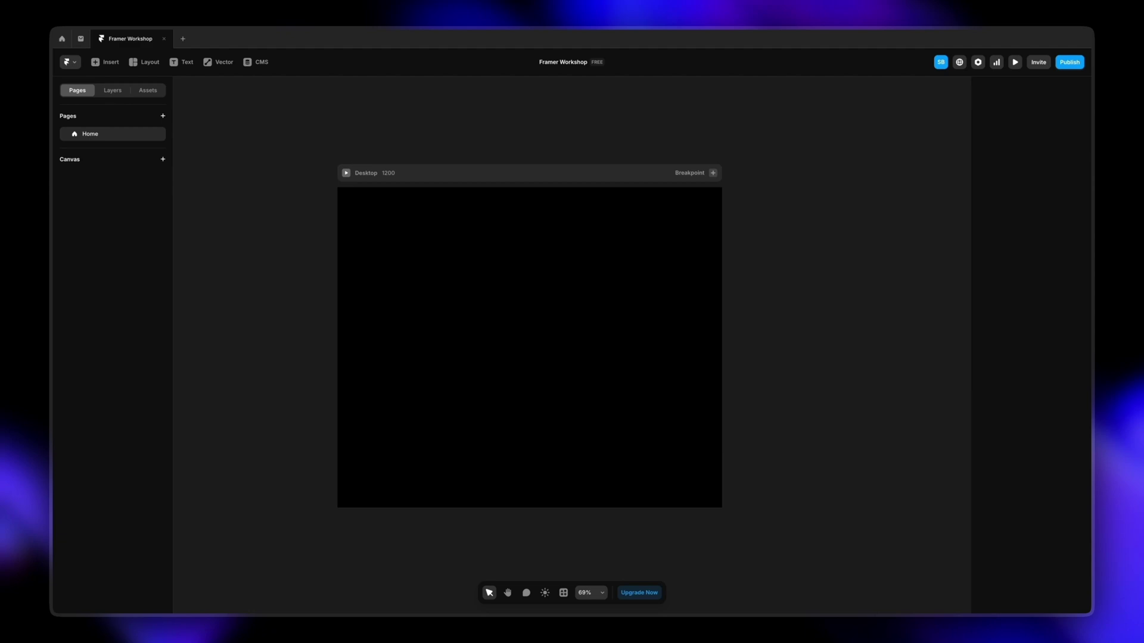
# - Open Workshop and draw a closed triangle about 298 × 268 px in the middle of the Desktop page with the Vector tool
pyautogui.hotkey('ctrl', 'k')
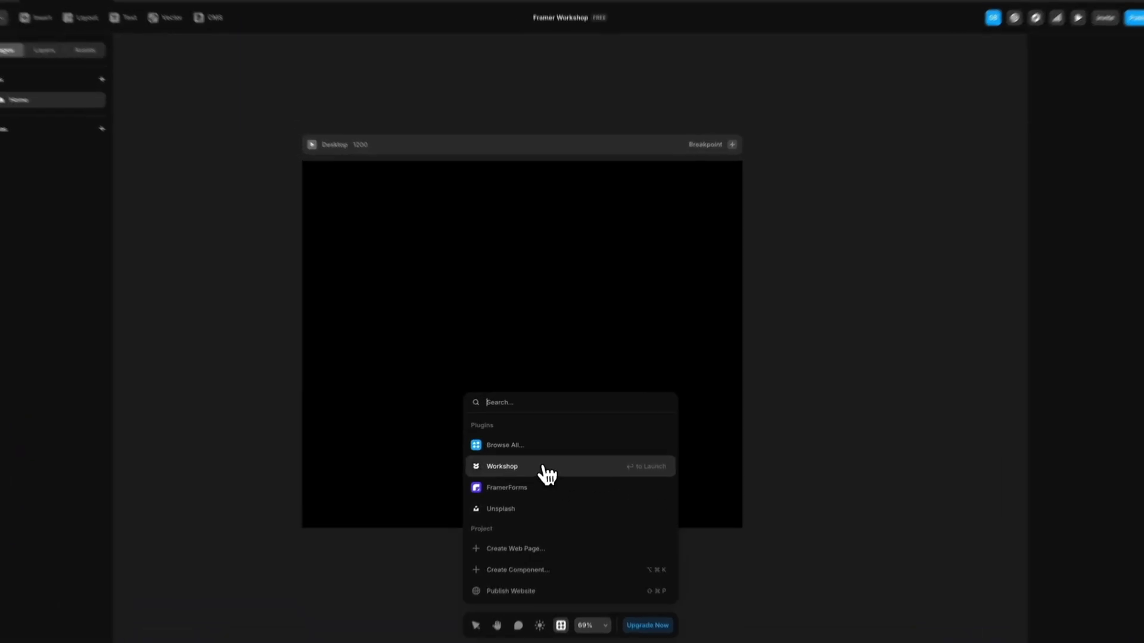
pyautogui.click(551, 466)
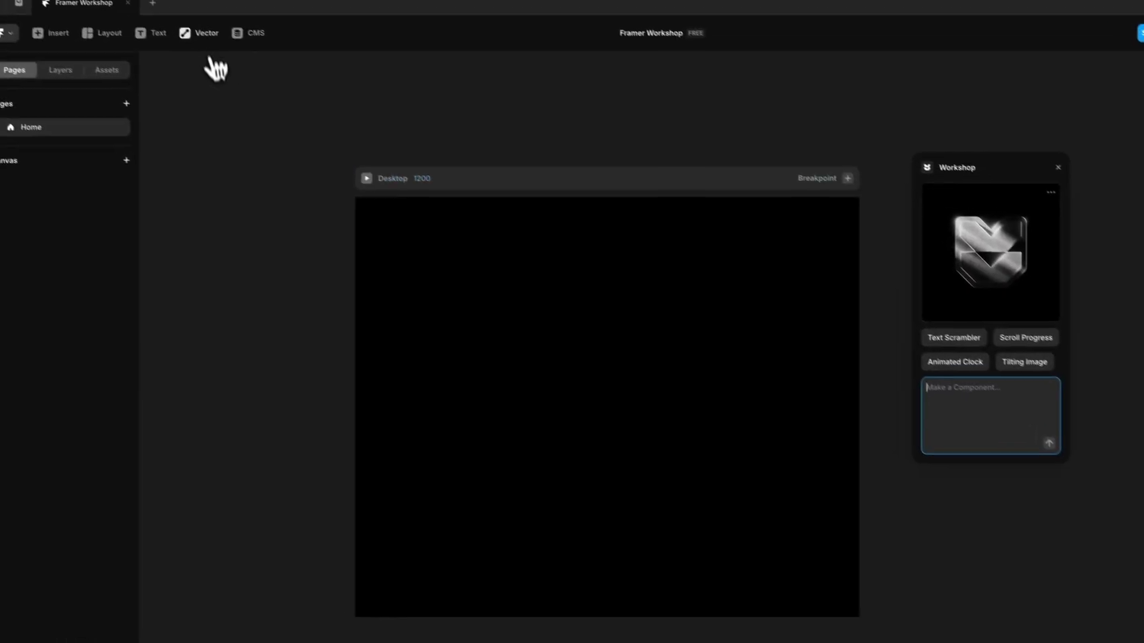
pyautogui.click(220, 46)
pyautogui.click(236, 154)
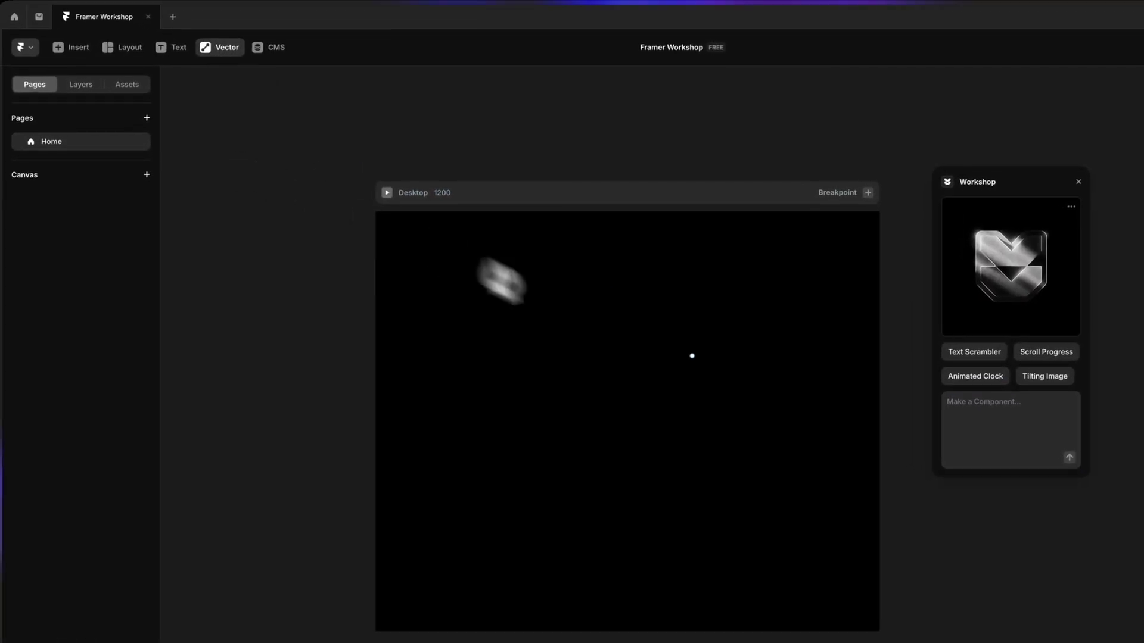
pyautogui.click(630, 344)
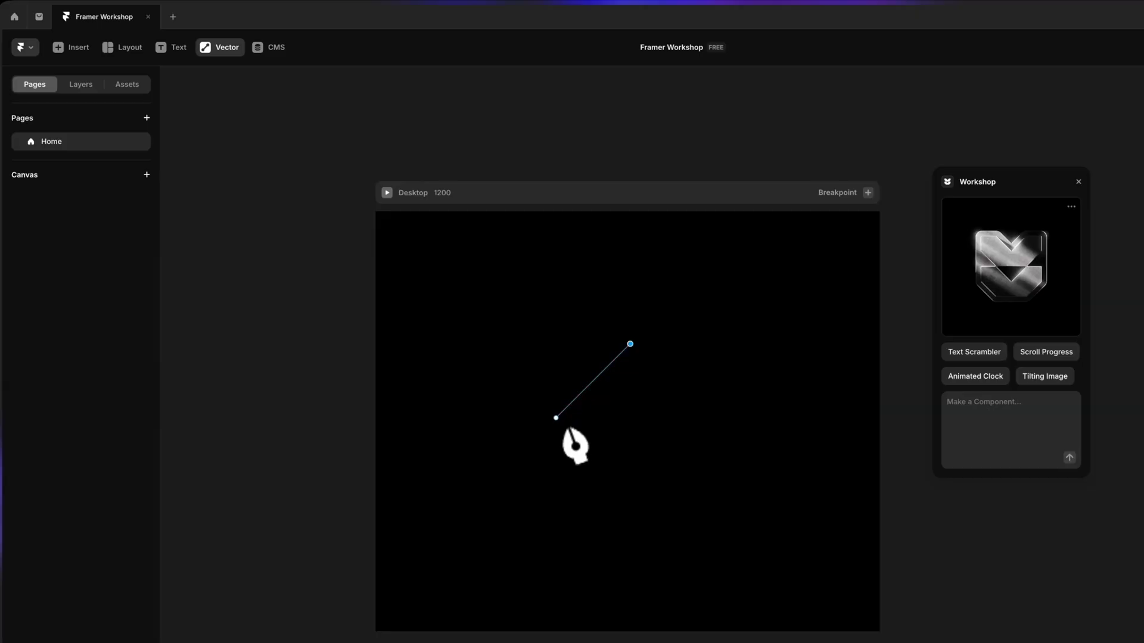
pyautogui.click(567, 454)
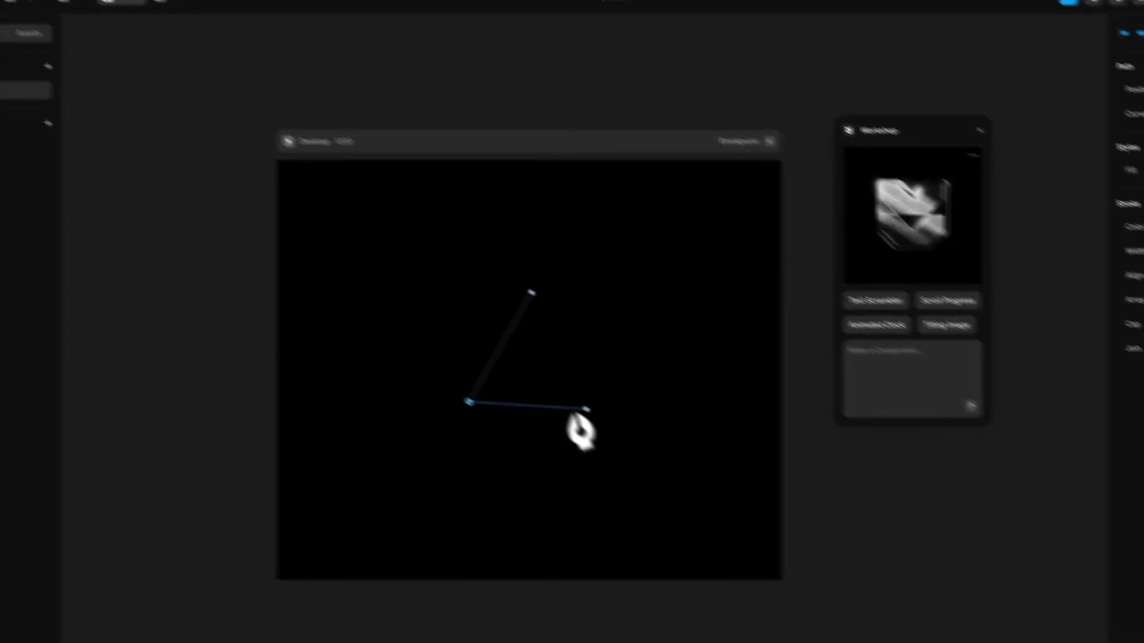
pyautogui.click(508, 360)
pyautogui.click(446, 247)
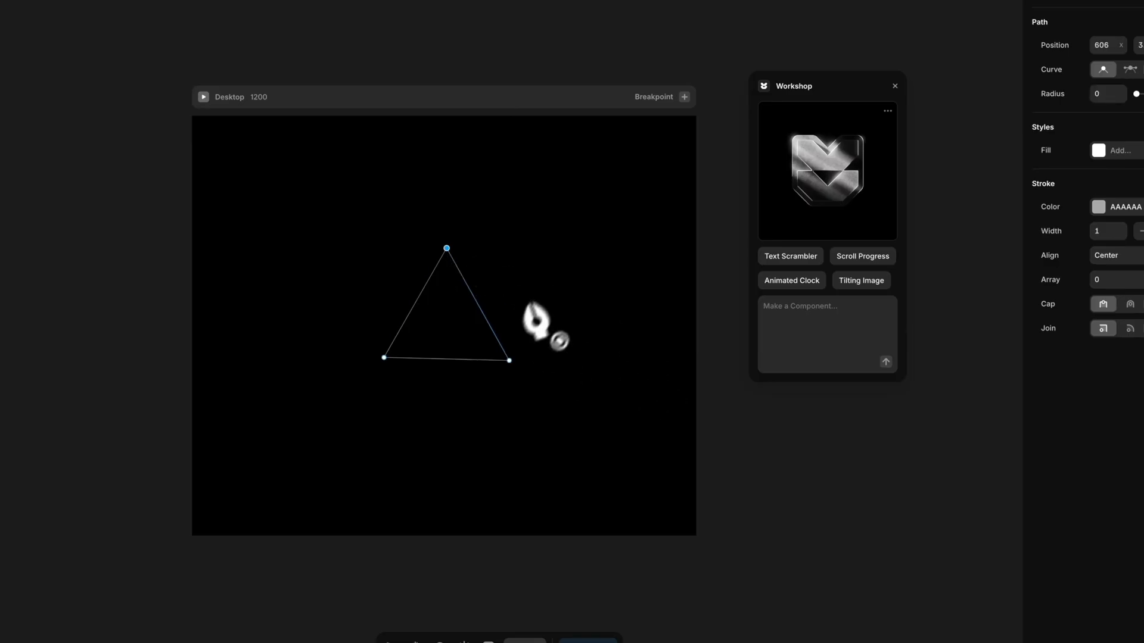
pyautogui.press('Escape')
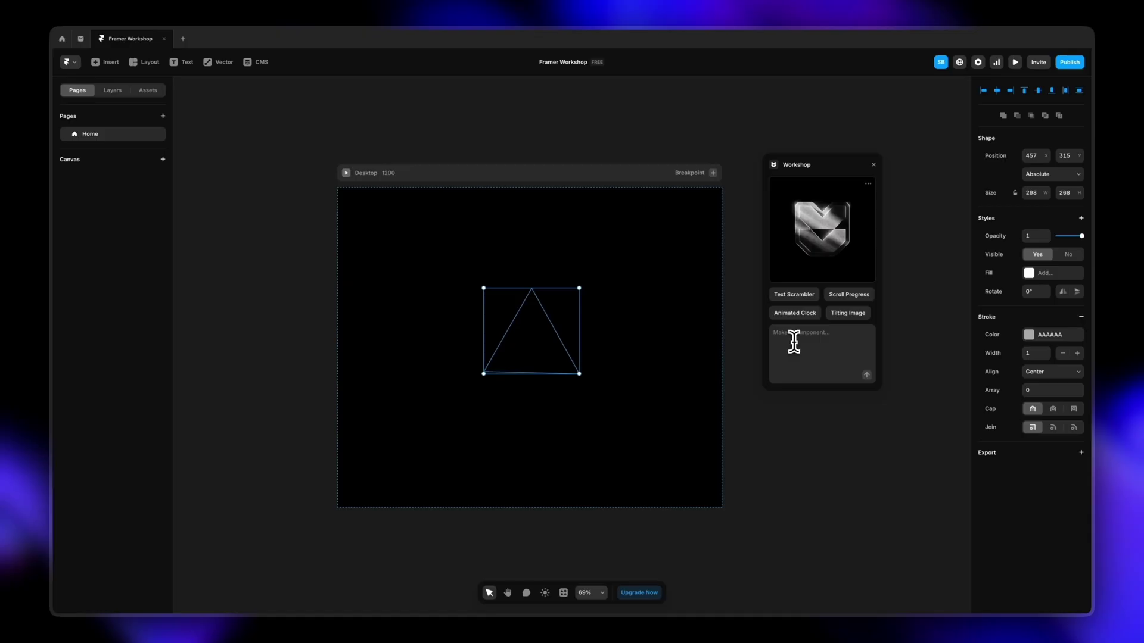
# - Ask Workshop to animate the triangle with lines drawing out from a single point, colors transitioning red to purple to blue, looping continuously; check the AI model options
pyautogui.click(790, 338)
pyautogui.write('Animate this triangle so that it starts from a single point')
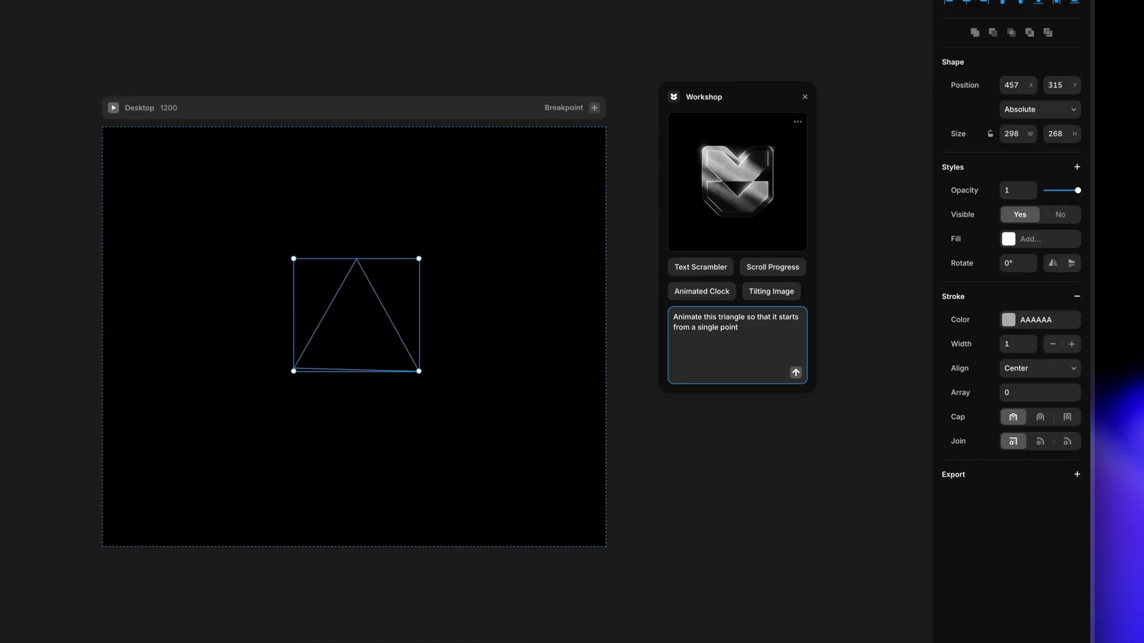
pyautogui.write(' with lines drawing out')
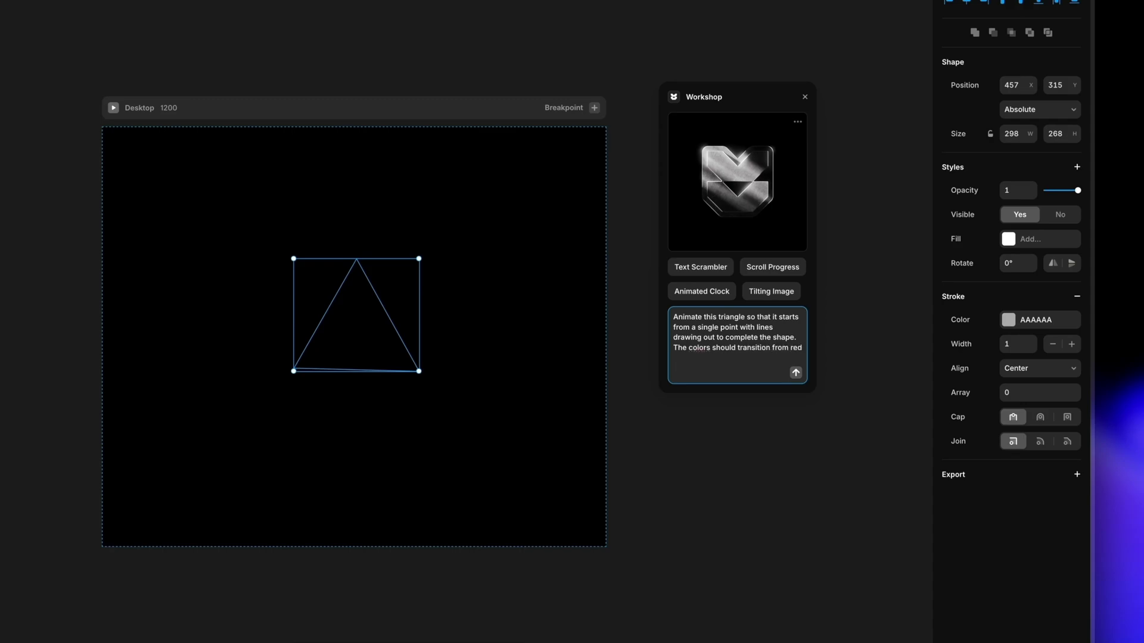
pyautogui.write(' to complete')
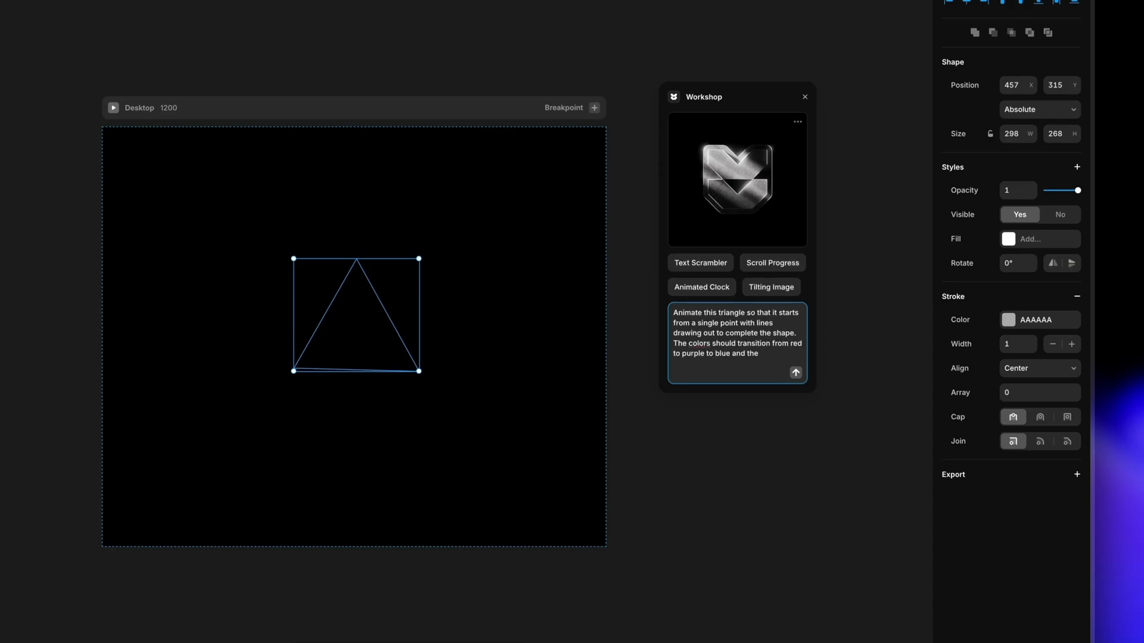
pyautogui.write(' the shape. The colors should')
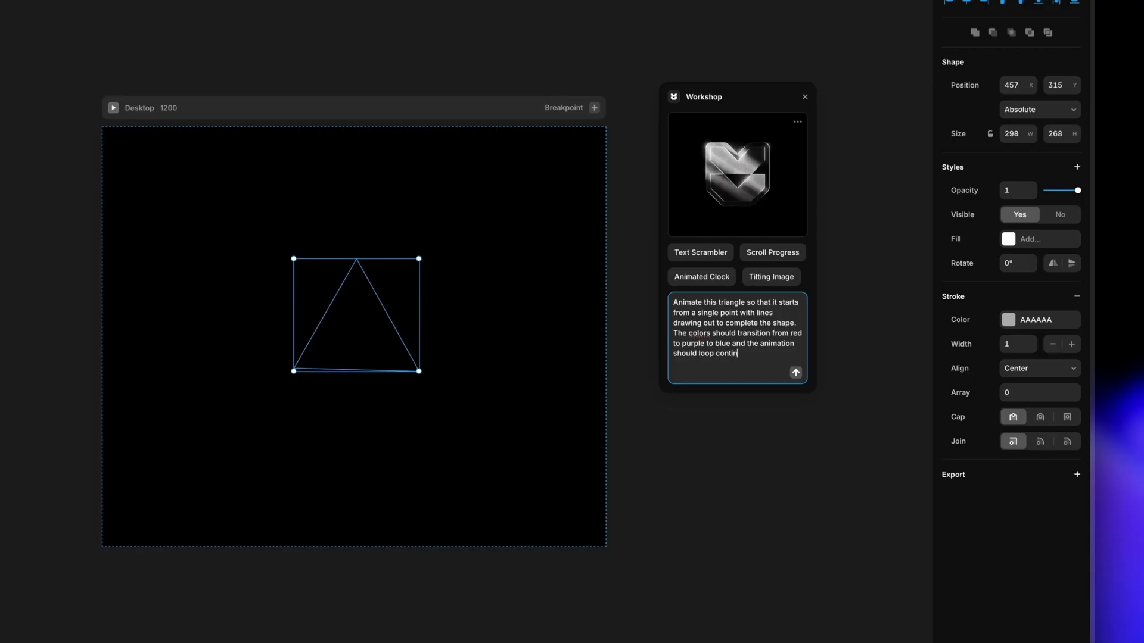
pyautogui.press('BackSpace')
pyautogui.click(795, 372)
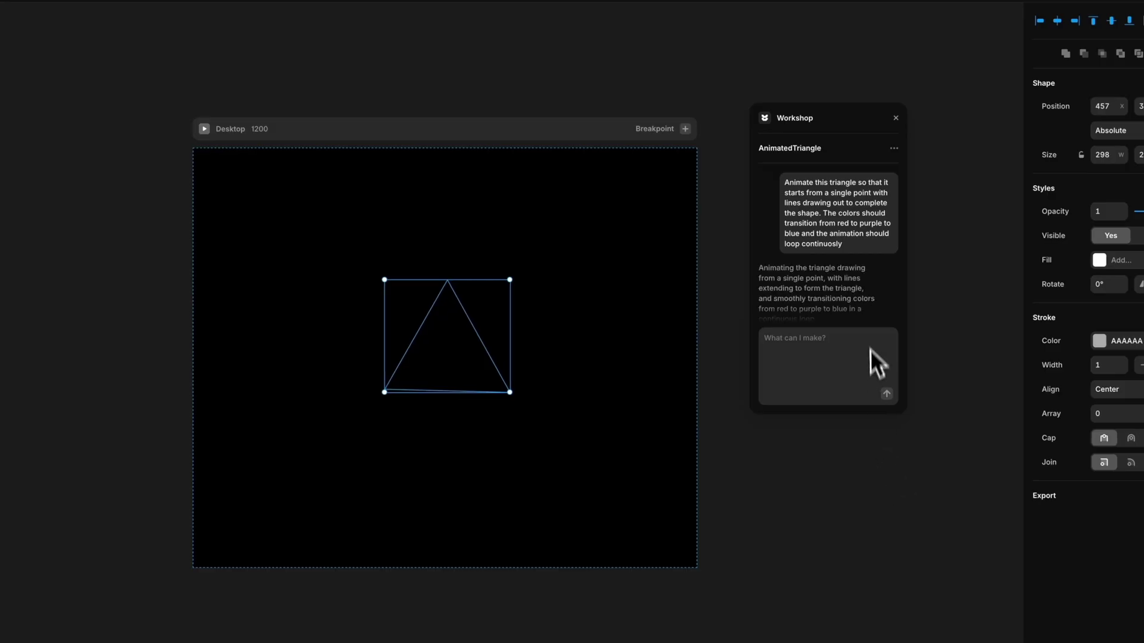
pyautogui.click(893, 148)
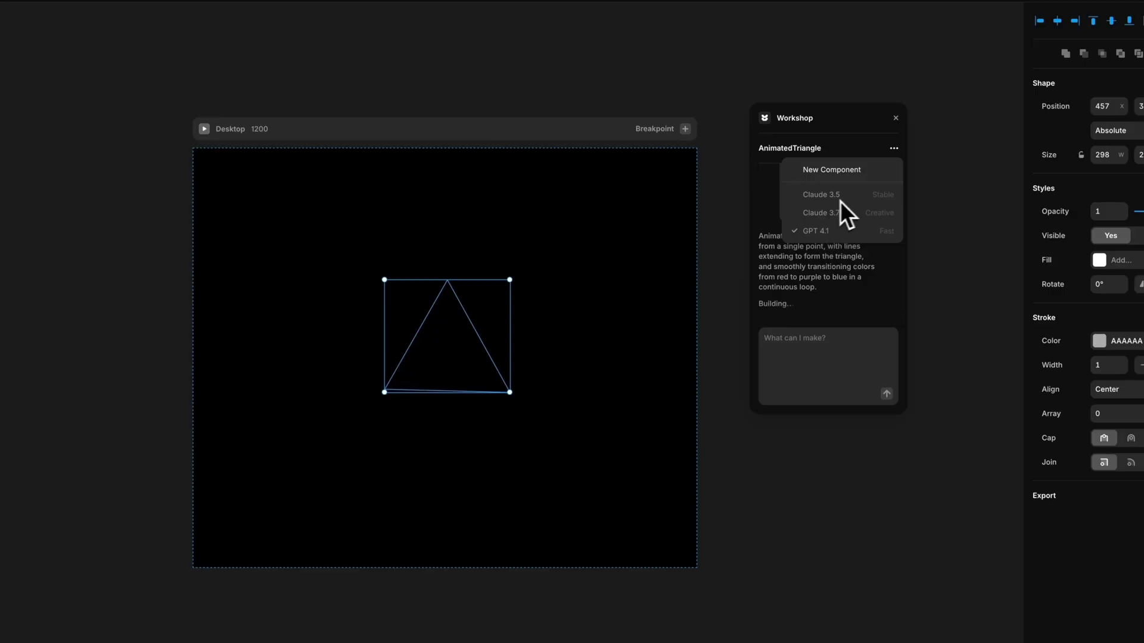
pyautogui.click(880, 295)
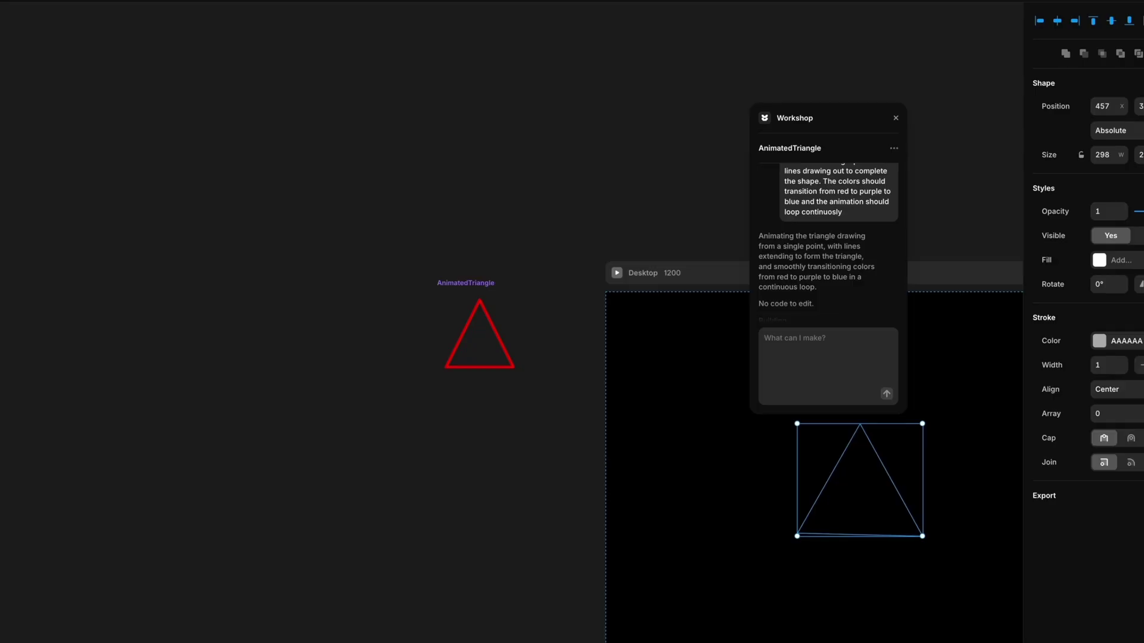
# - Delete the hand-drawn triangle and place the AnimatedTriangle component near the center of the Desktop page
pyautogui.scroll(1, 869, 227)
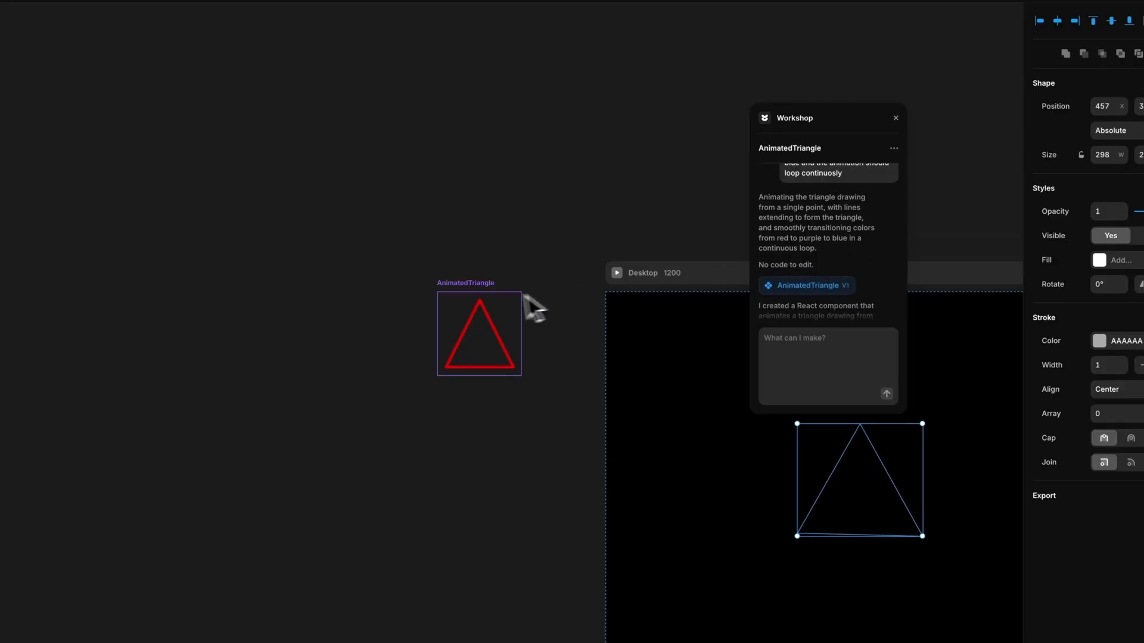
pyautogui.hscroll(5, 529, 307)
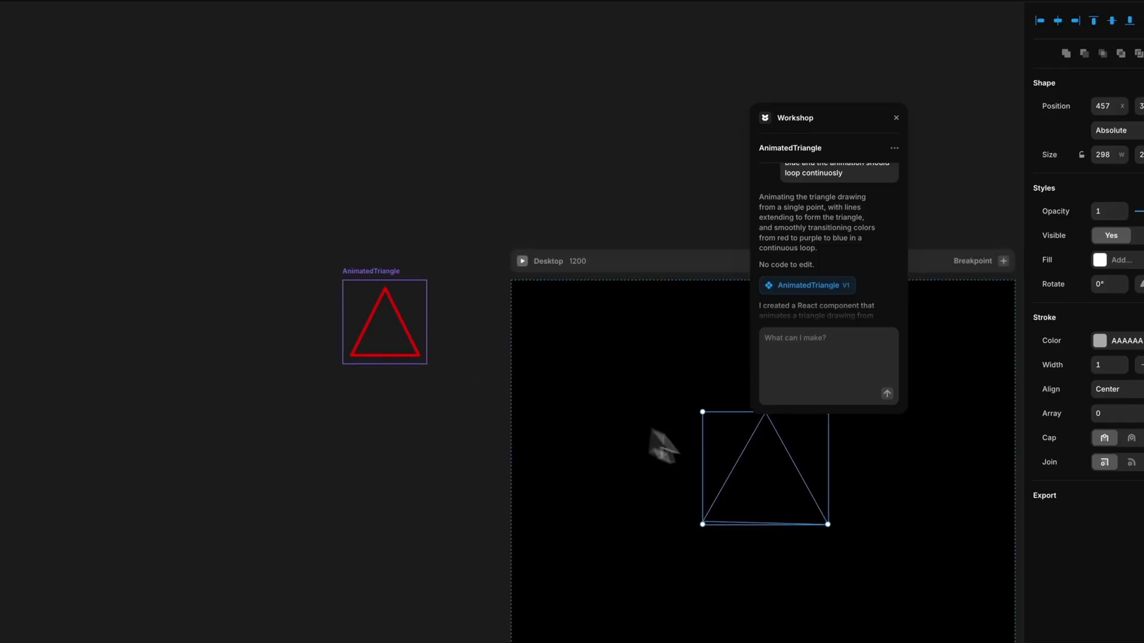
pyautogui.click(803, 442)
pyautogui.click(426, 251)
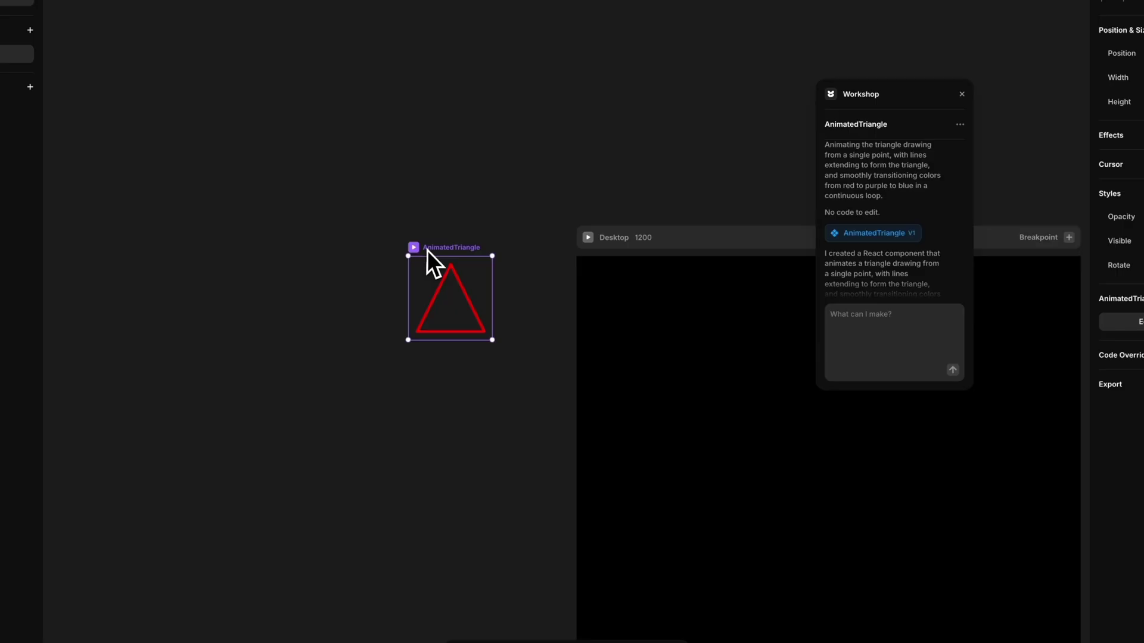
pyautogui.moveTo(427, 249); pyautogui.dragTo(715, 454)
pyautogui.hscroll(5, 713, 440)
pyautogui.scroll(-2, 619, 381)
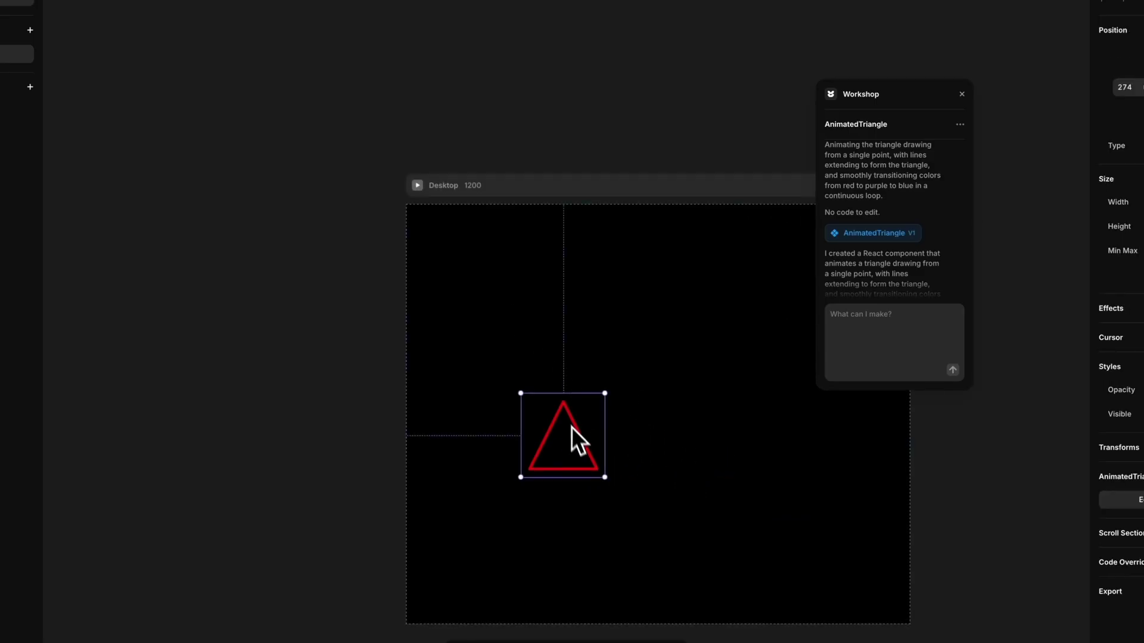
pyautogui.moveTo(582, 441); pyautogui.dragTo(682, 383)
# - Preview the triangle's drawing animation, return to the canvas and look at Workshop's suggestion for adjusting the animation timing
pyautogui.click(417, 185)
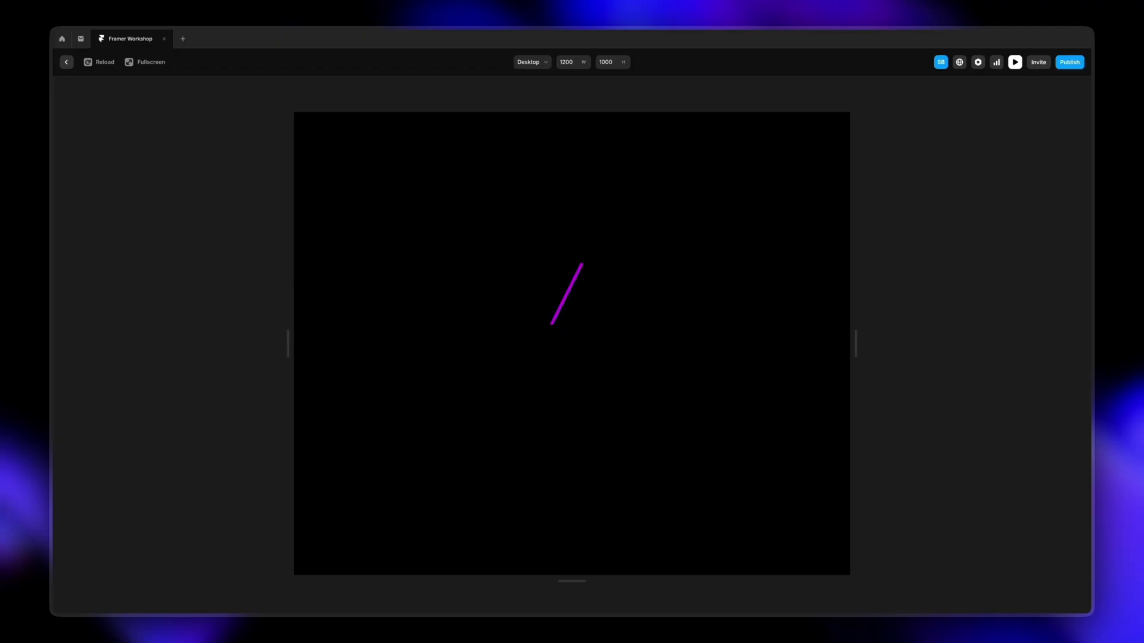
pyautogui.click(66, 62)
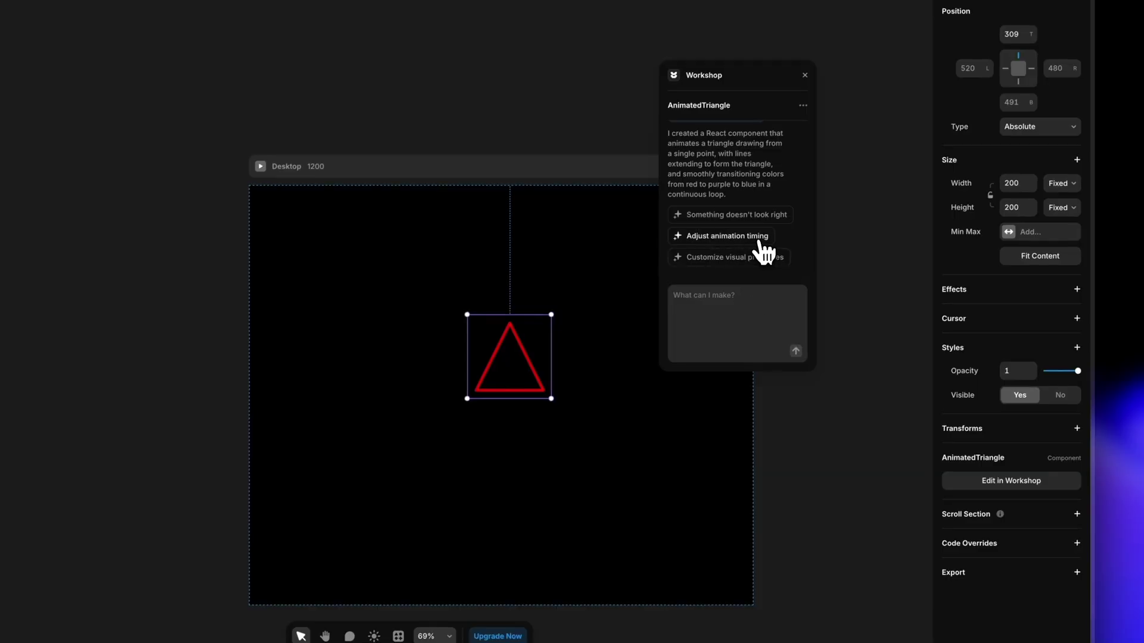
pyautogui.click(760, 242)
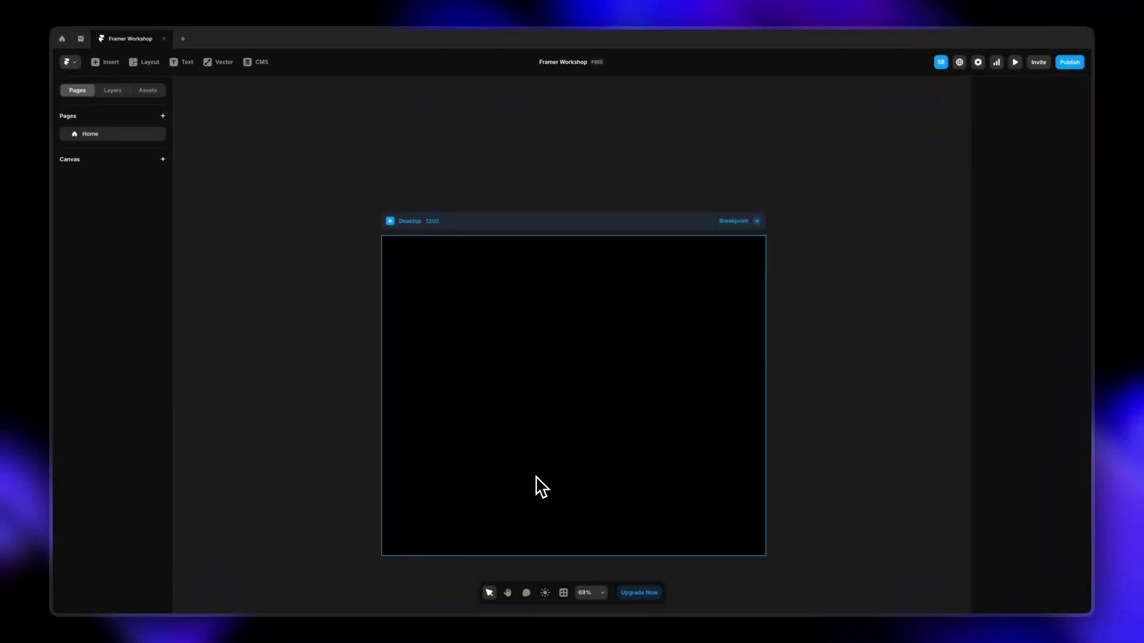
# - Open Workshop and request an image carousel with customisable images that change as the loader progresses from 0 to 100%, showing only an increasing progress bar
pyautogui.press('super+k')
pyautogui.click(525, 469)
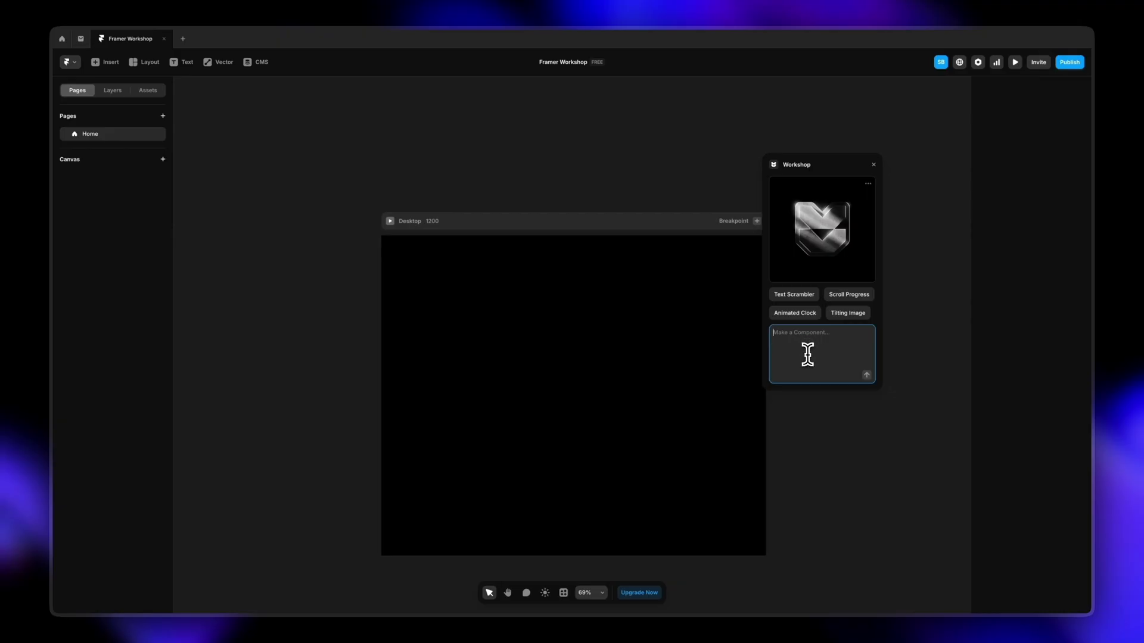
pyautogui.write('Cre')
pyautogui.write('ith customisable images that change as the loader progresses from')
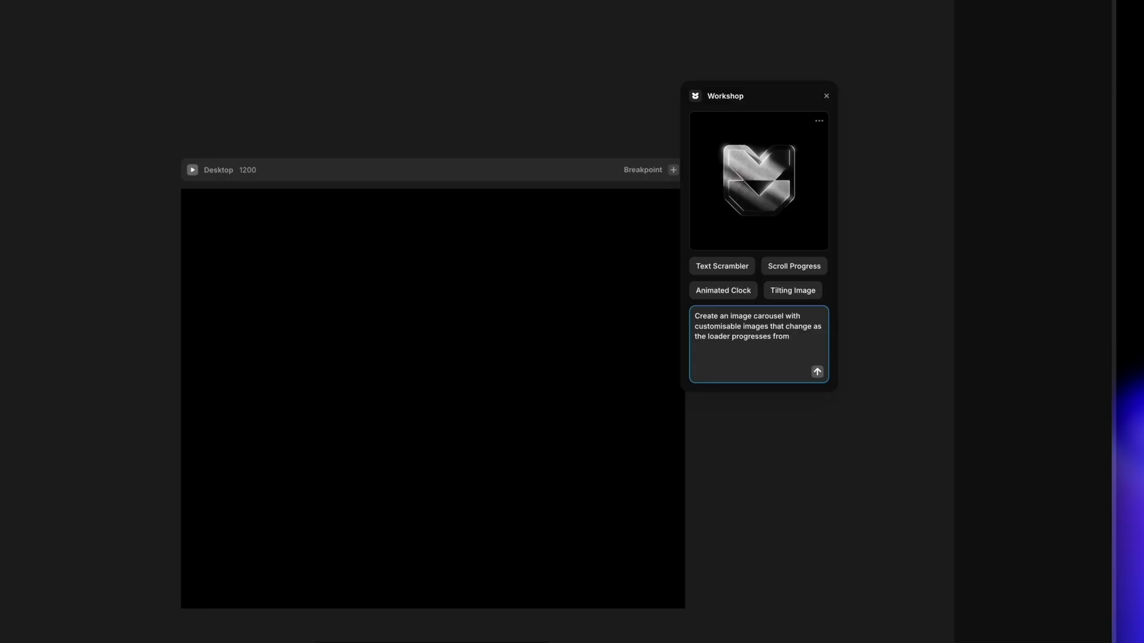
pyautogui.write('00%. Do')
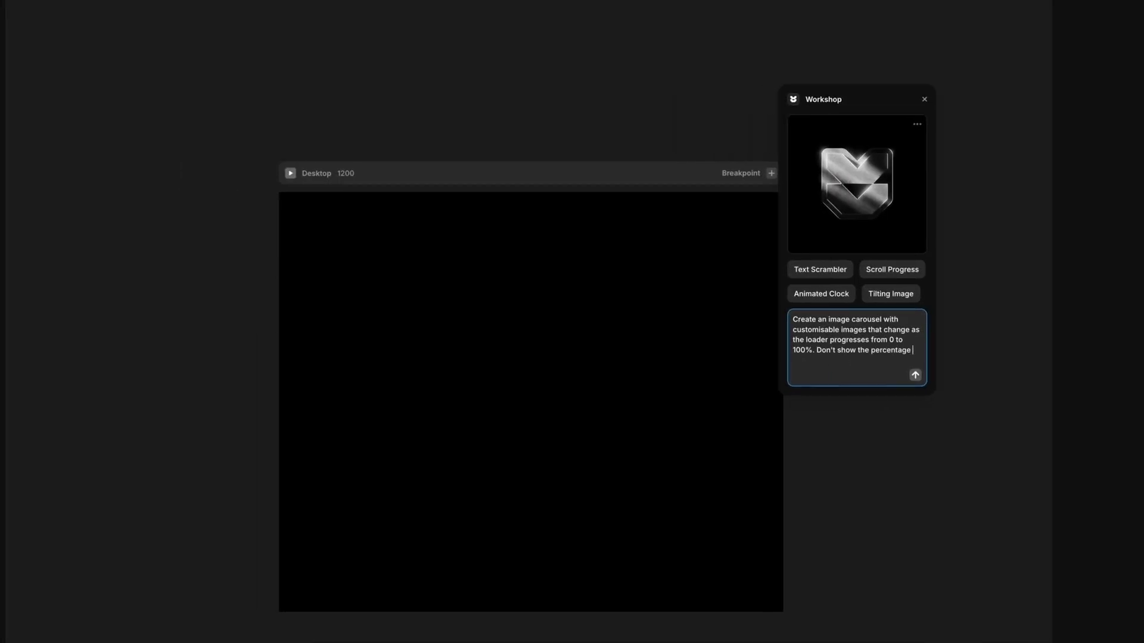
pyautogui.write('n’t show the percentage number just the progress bar increasing')
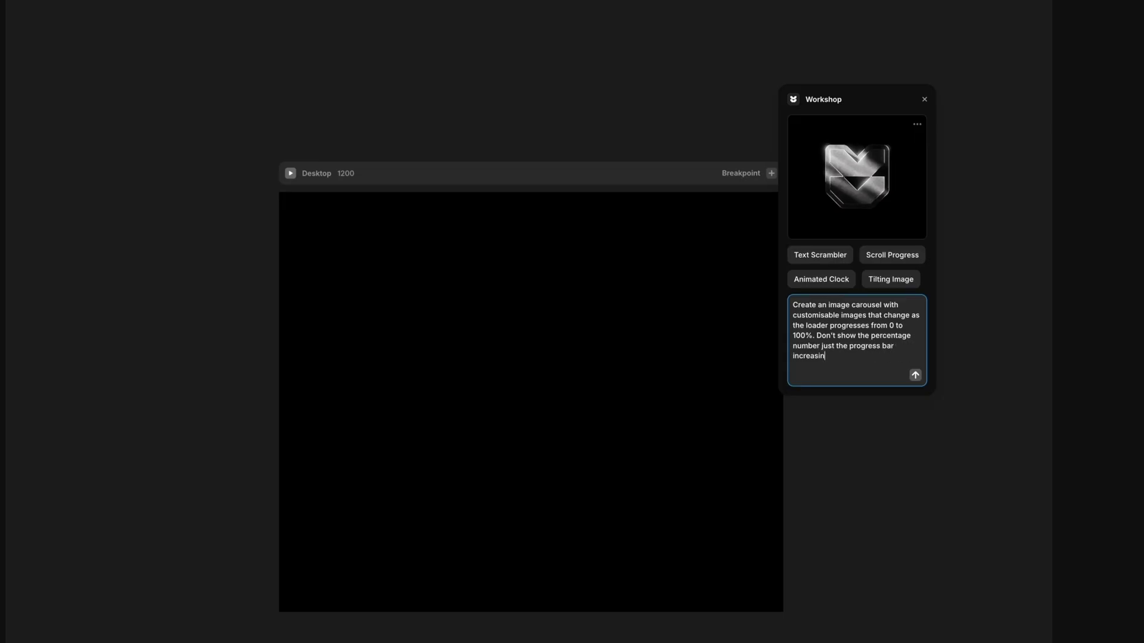
pyautogui.press('Return')
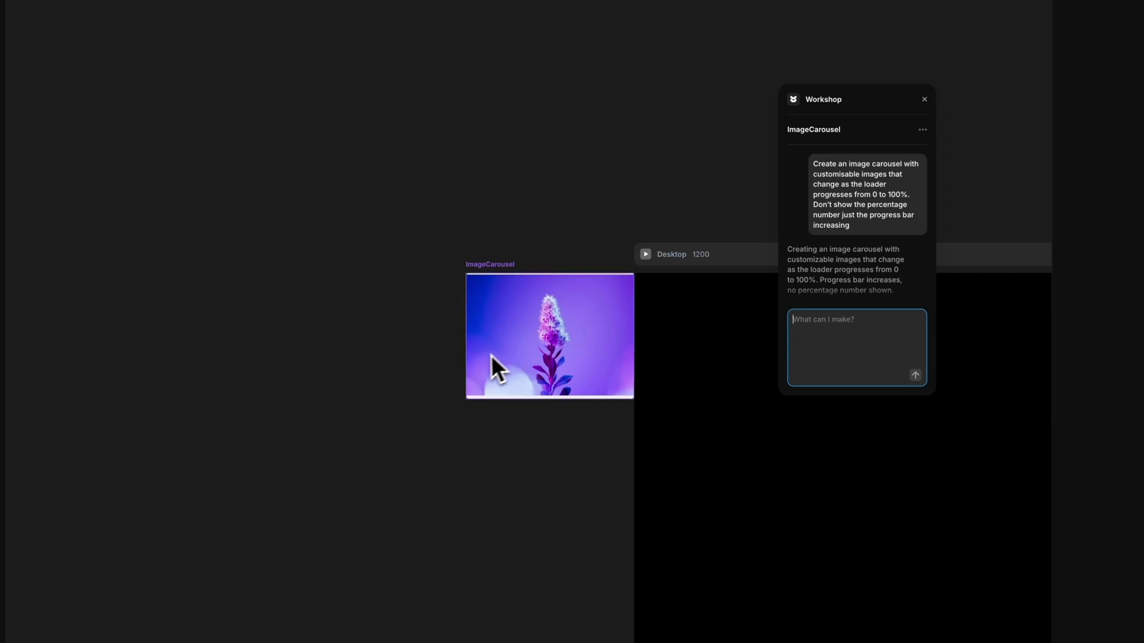
# - Move the ImageCarousel component onto the Desktop page and center it there
pyautogui.moveTo(429, 325); pyautogui.dragTo(603, 385)
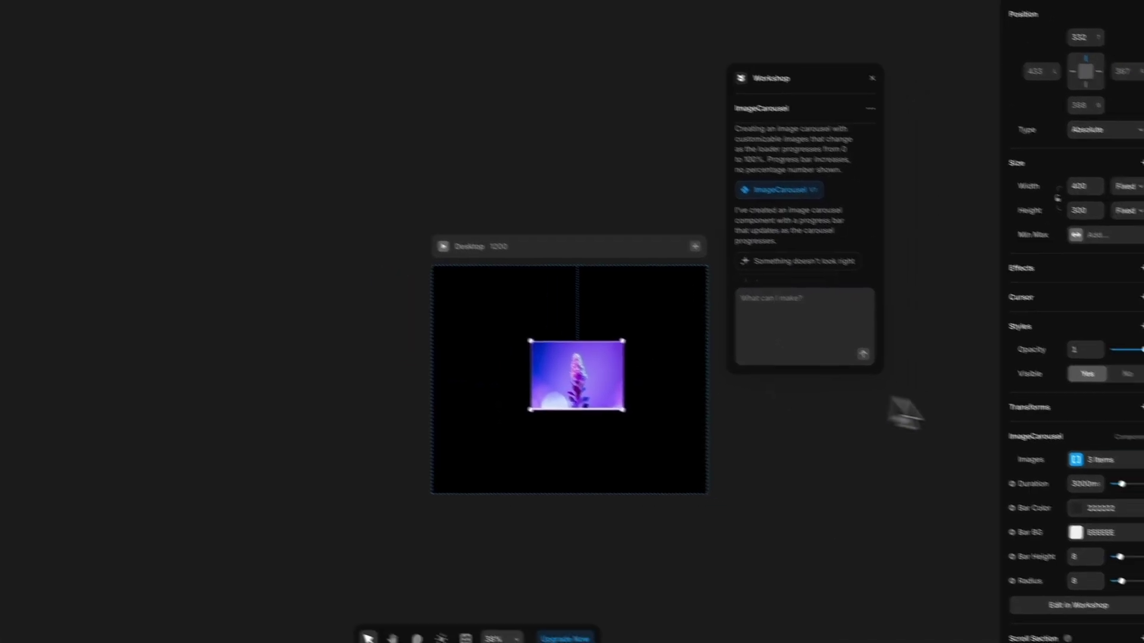
pyautogui.scroll(3, 659, 395)
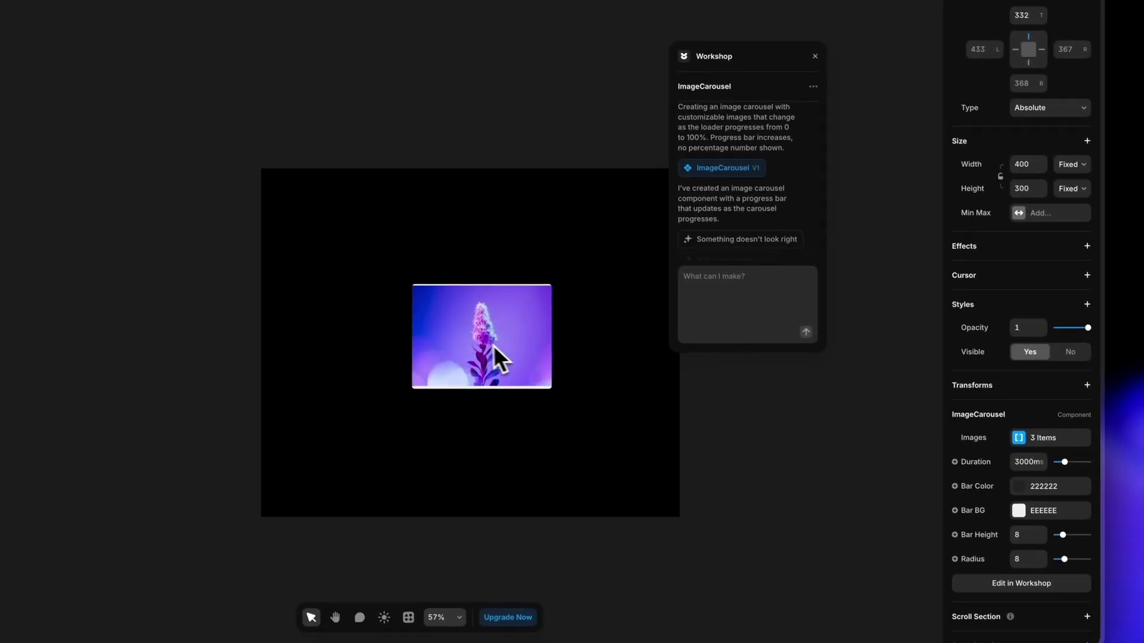
pyautogui.moveTo(596, 355); pyautogui.dragTo(595, 376)
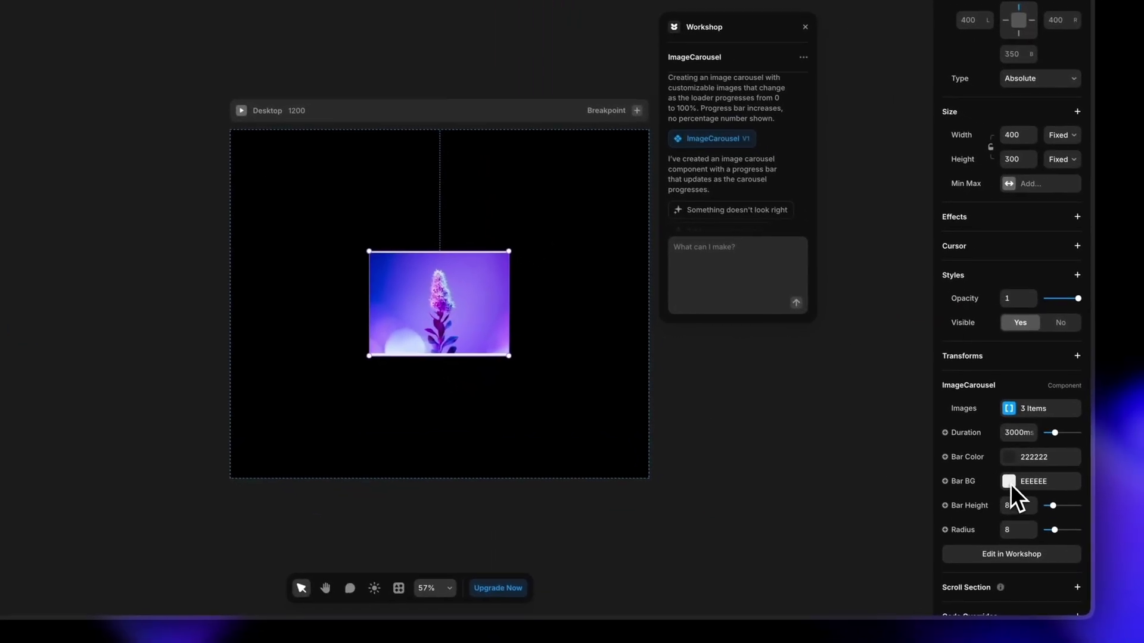
# - Try the carousel's progress bar background at 0% opacity, restore its opacity and close the color settings
pyautogui.click(1011, 486)
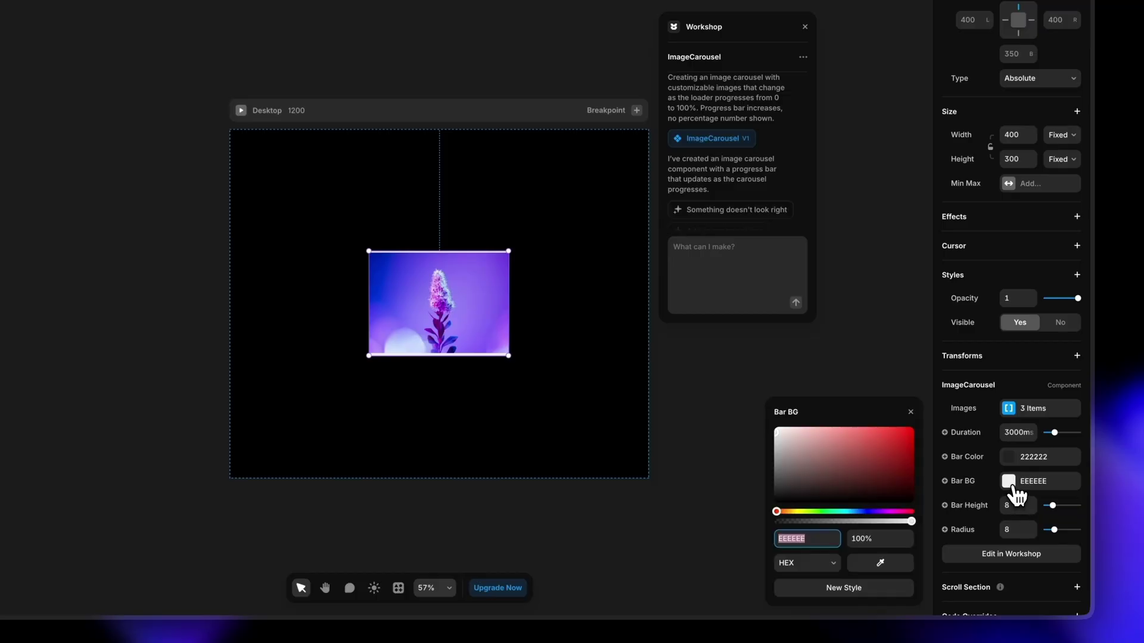
pyautogui.moveTo(910, 522); pyautogui.dragTo(704, 519)
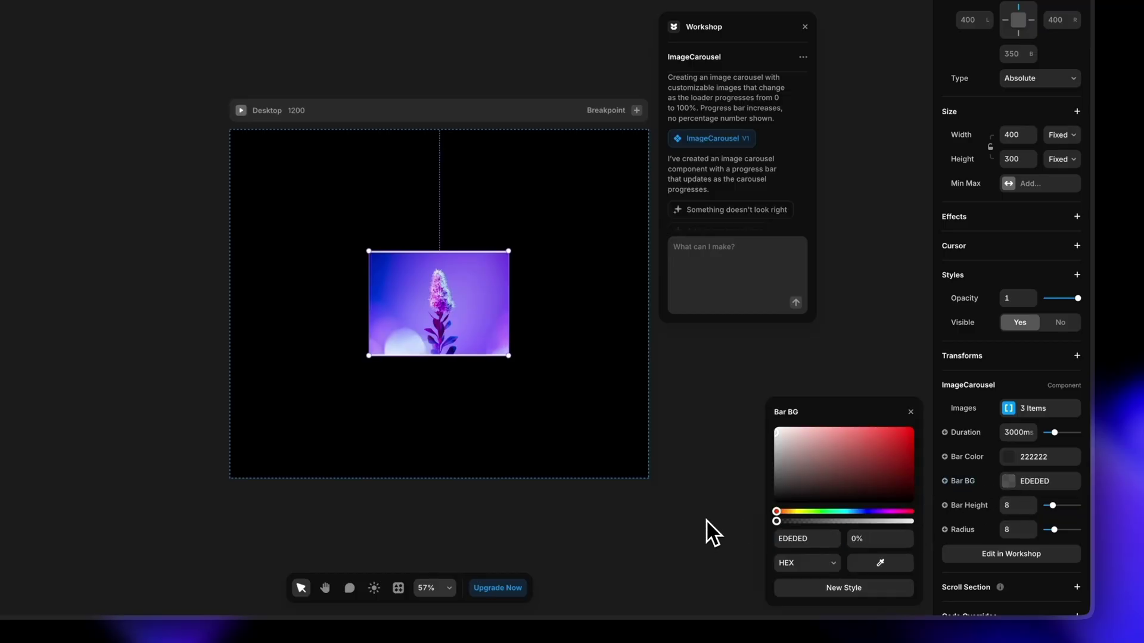
pyautogui.moveTo(790, 521); pyautogui.dragTo(957, 476)
pyautogui.click(910, 411)
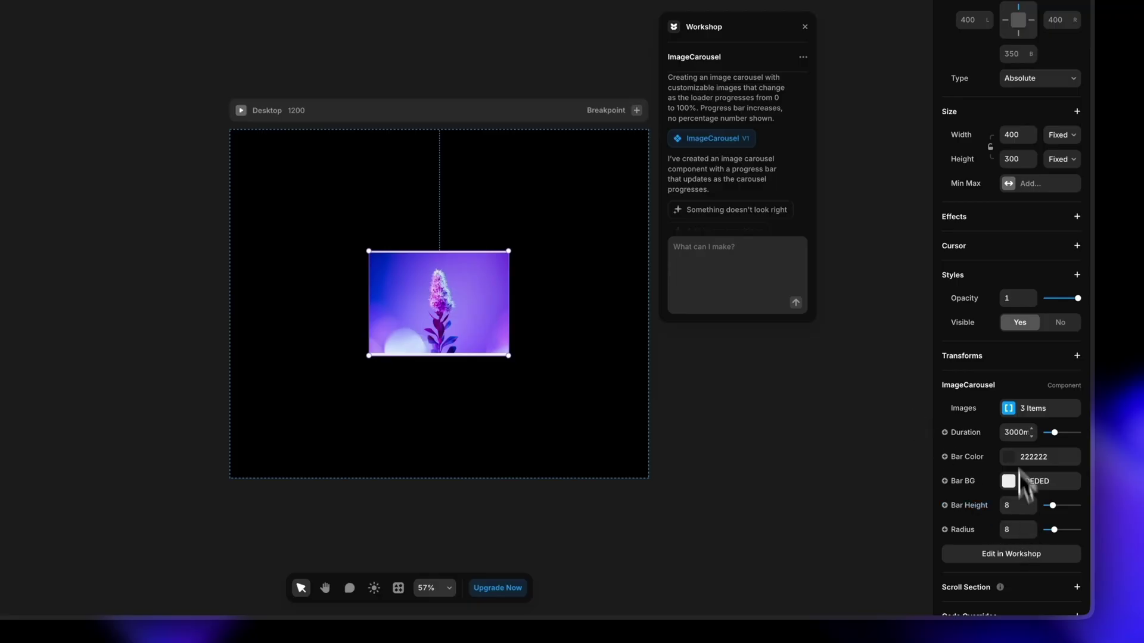
# - Open the carousel's image items and ask Workshop: "I want to be able to upload images"
pyautogui.click(1016, 411)
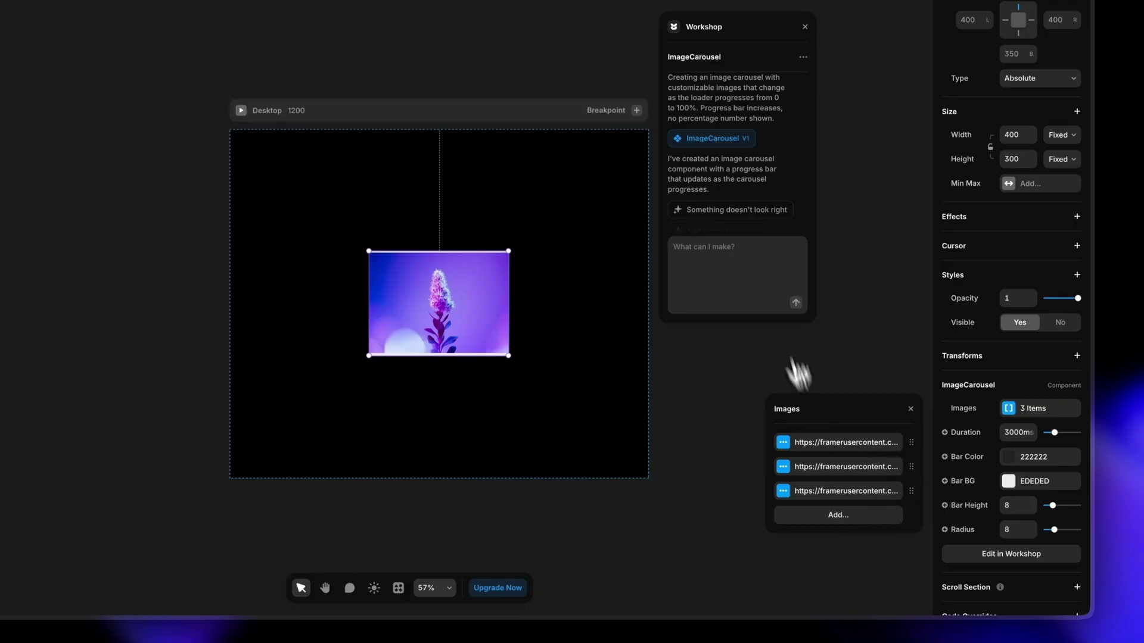
pyautogui.click(762, 280)
pyautogui.write('I want to be able to ulopad ima')
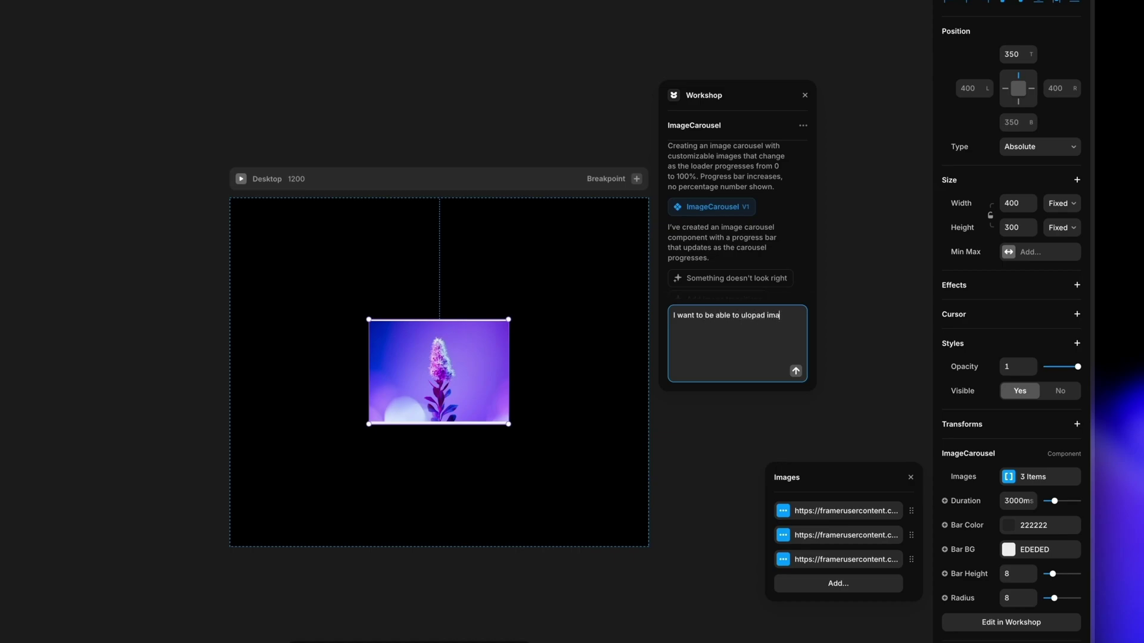
pyautogui.click(762, 316)
pyautogui.press('BackSpace')
pyautogui.press('BackSpace')
pyautogui.press('BackSpace')
pyautogui.press('BackSpace')
pyautogui.press('BackSpace')
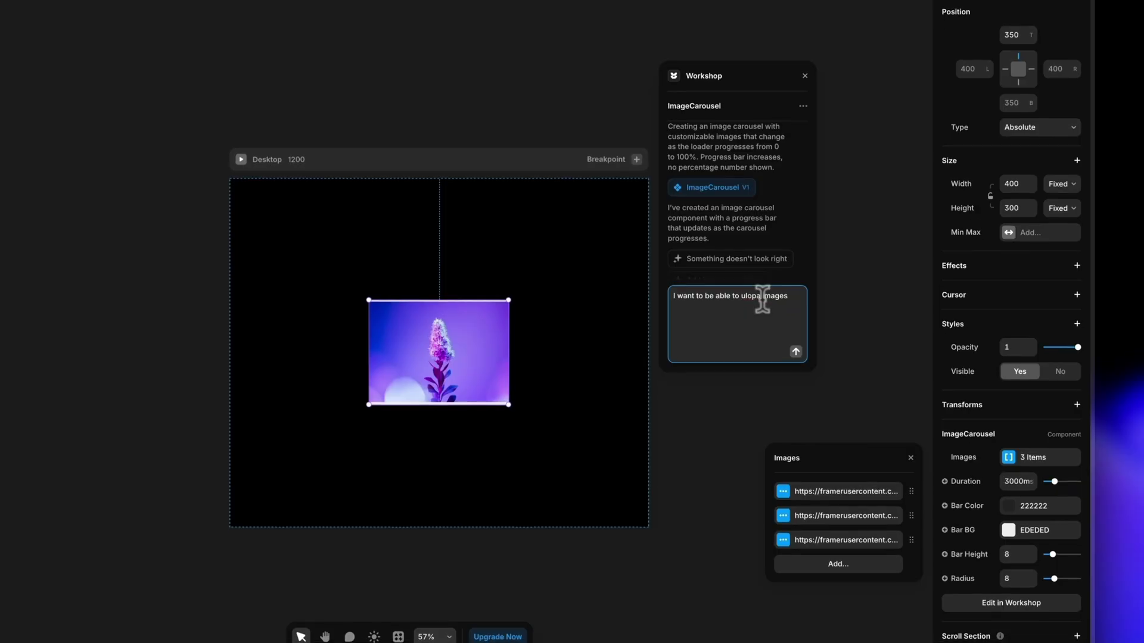
pyautogui.write('pload')
pyautogui.press('Return')
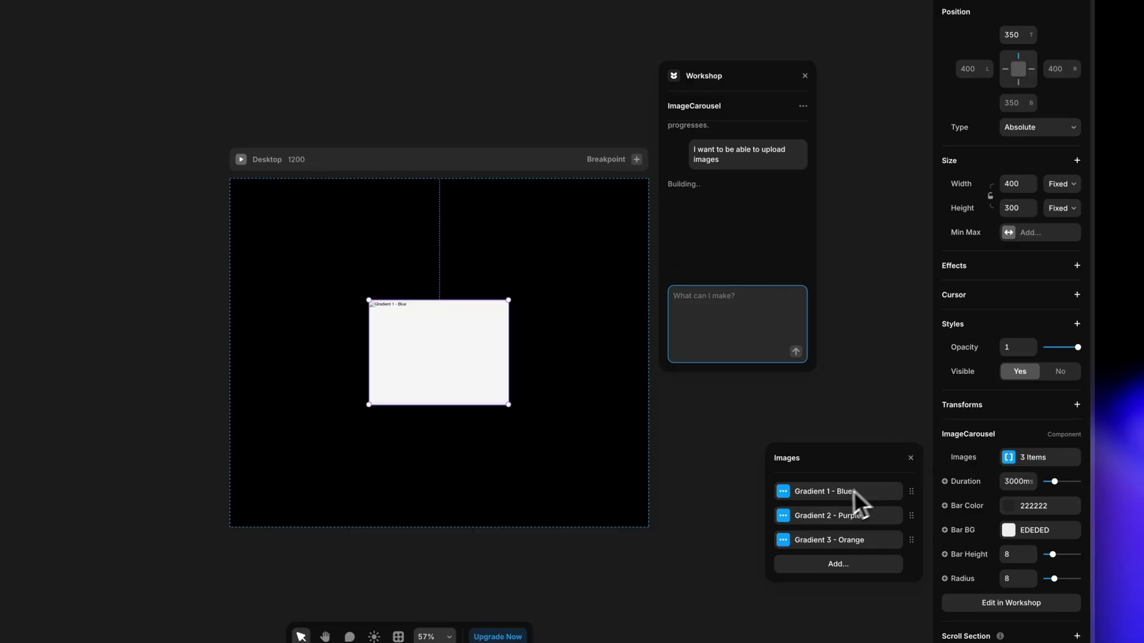
# - Upload pictures, including Rearview Mirror Desert Road.png, to the carousel's image items, preview the page and return to the canvas
pyautogui.click(869, 563)
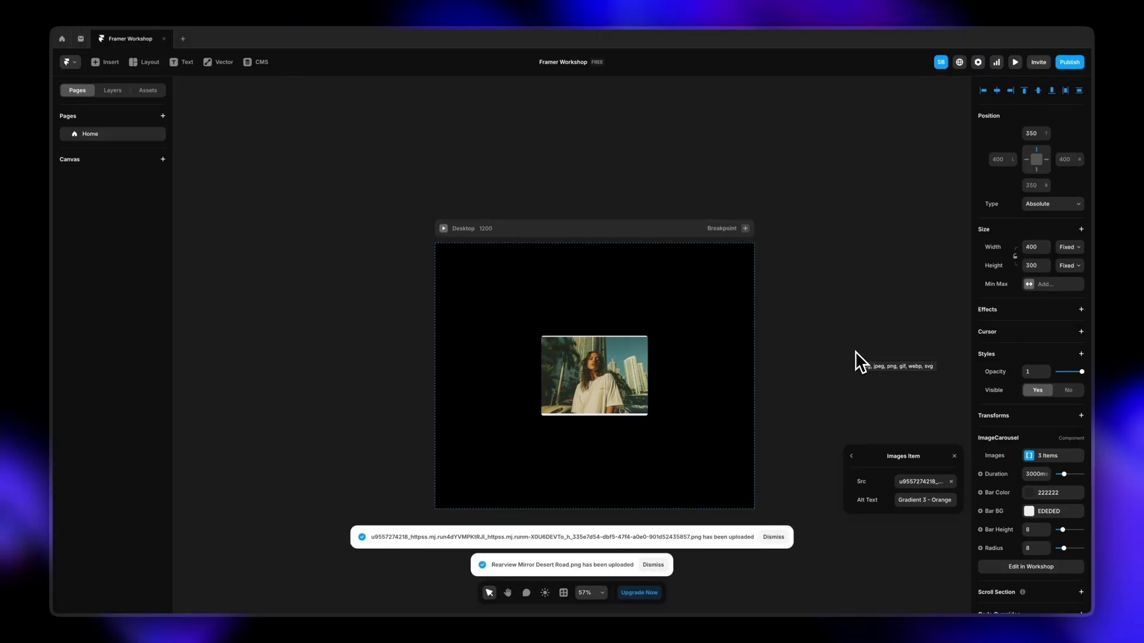
pyautogui.click(855, 356)
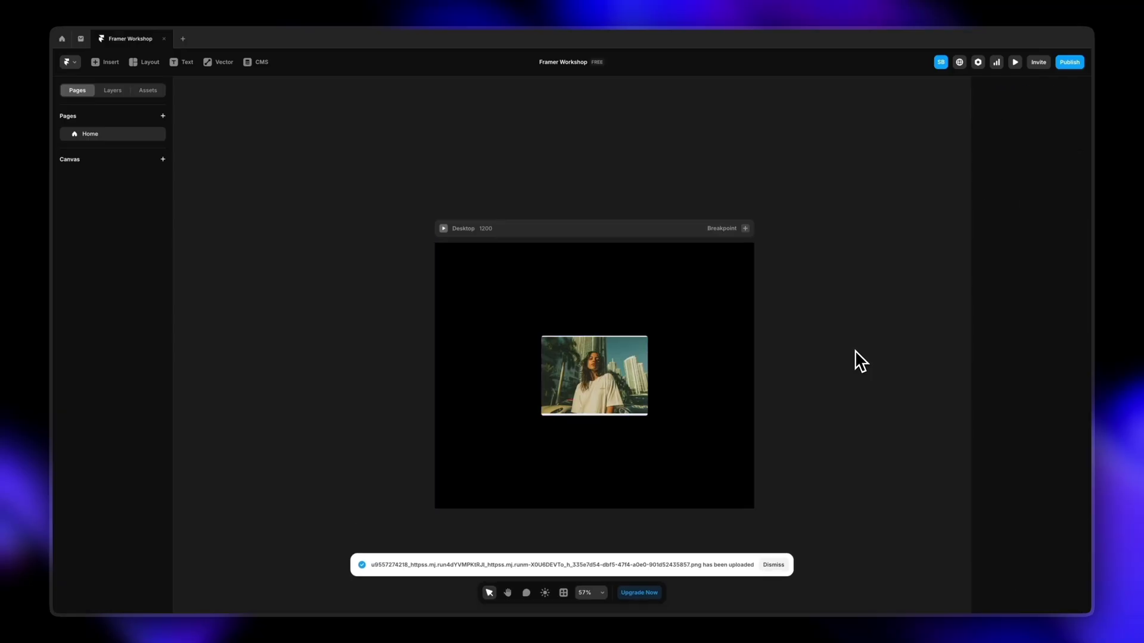
pyautogui.click(443, 228)
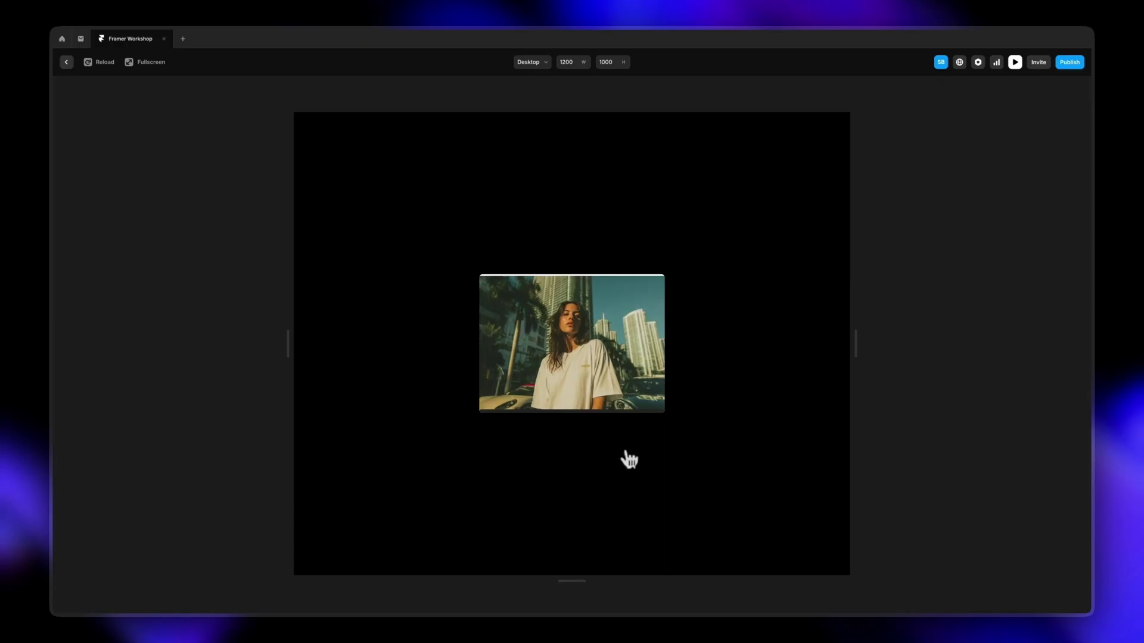
pyautogui.click(66, 62)
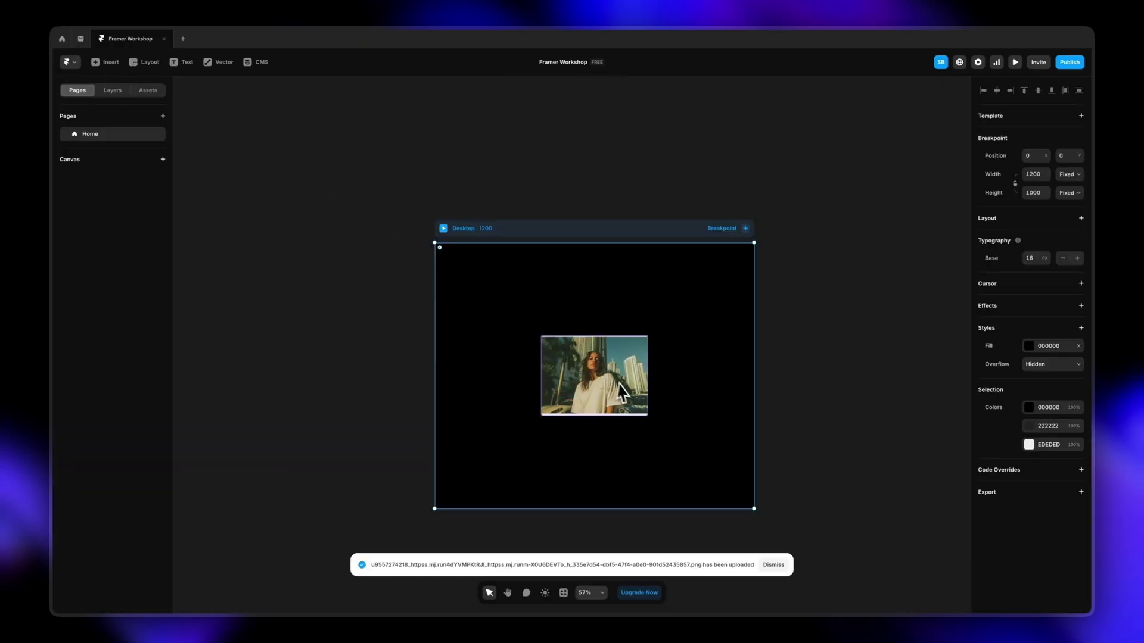
# - Reopen the carousel in Workshop and apply its suggestions "Something doesn't look right" and "Customize container style"
pyautogui.click(623, 384)
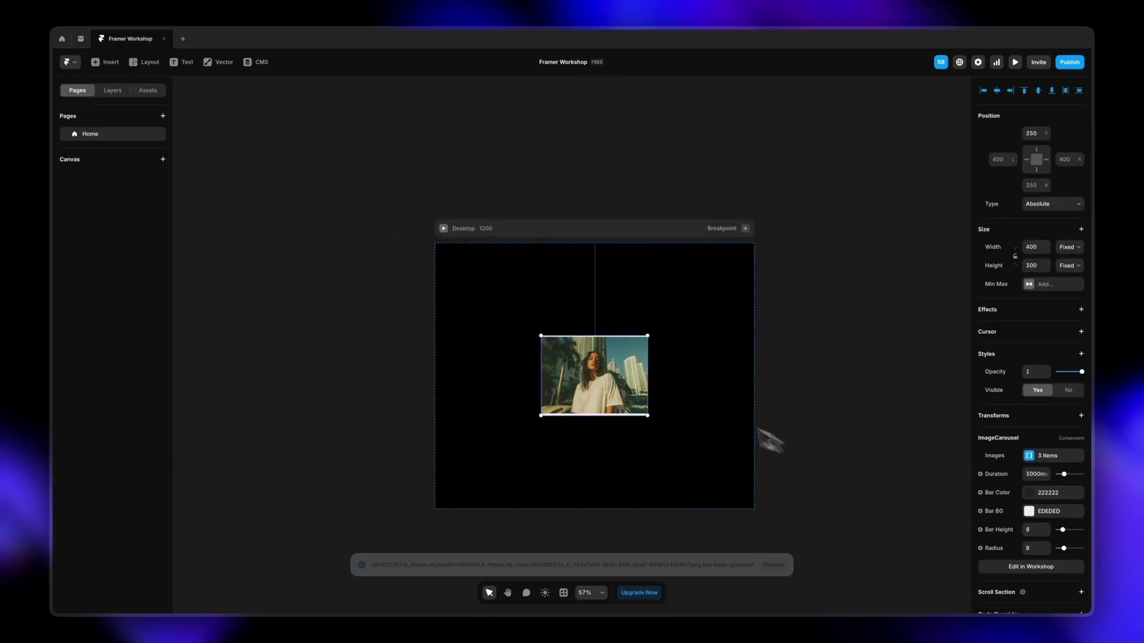
pyautogui.click(1040, 570)
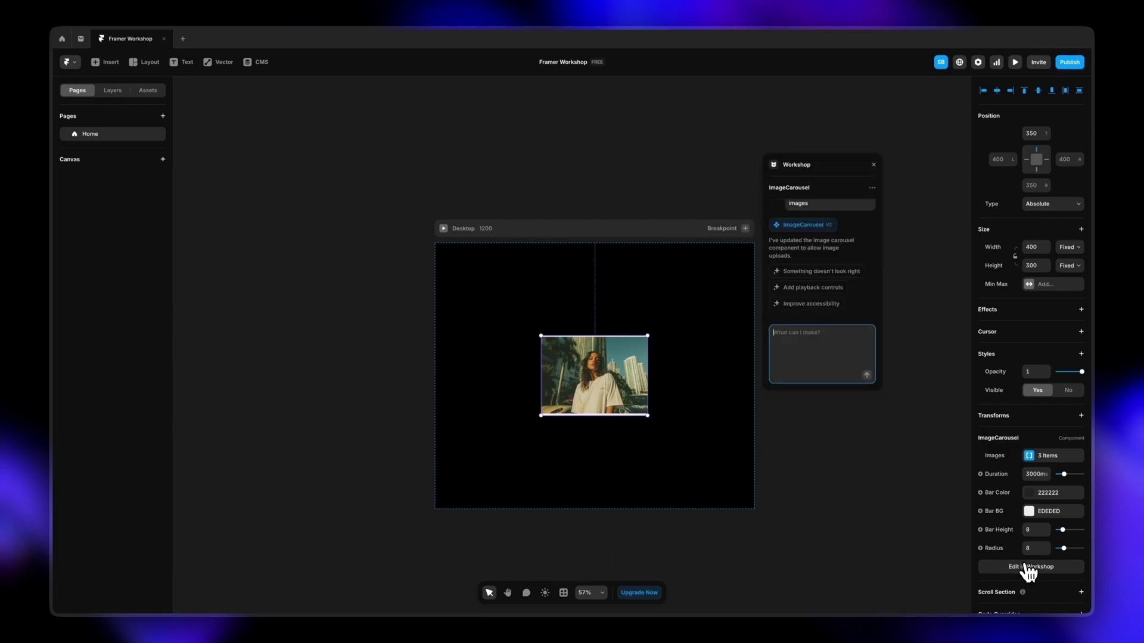
pyautogui.click(833, 273)
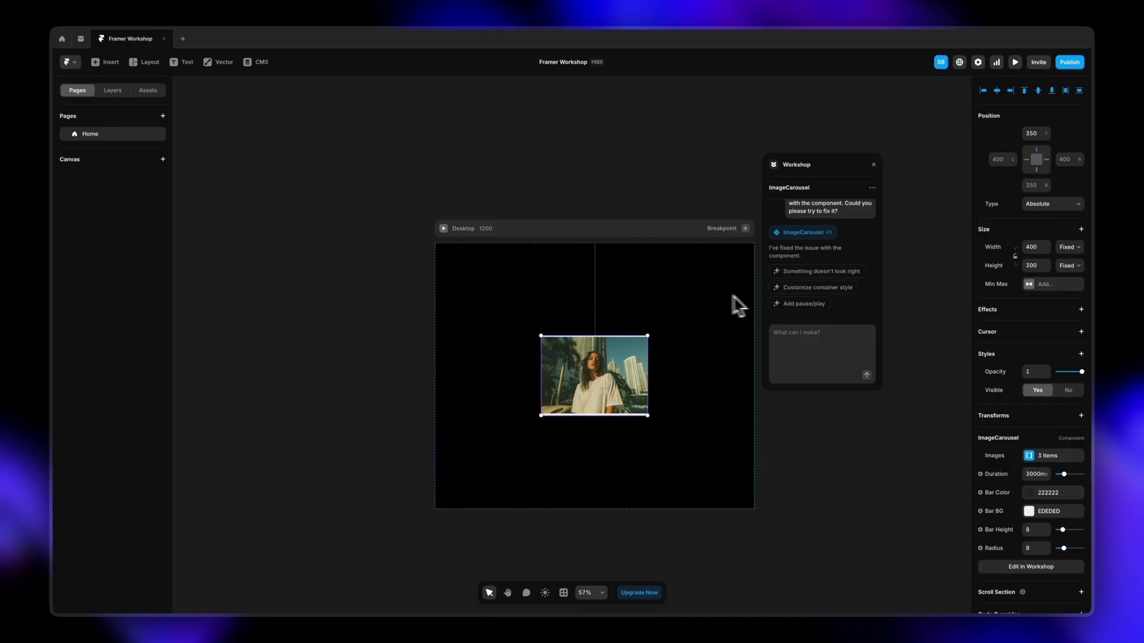
pyautogui.click(813, 289)
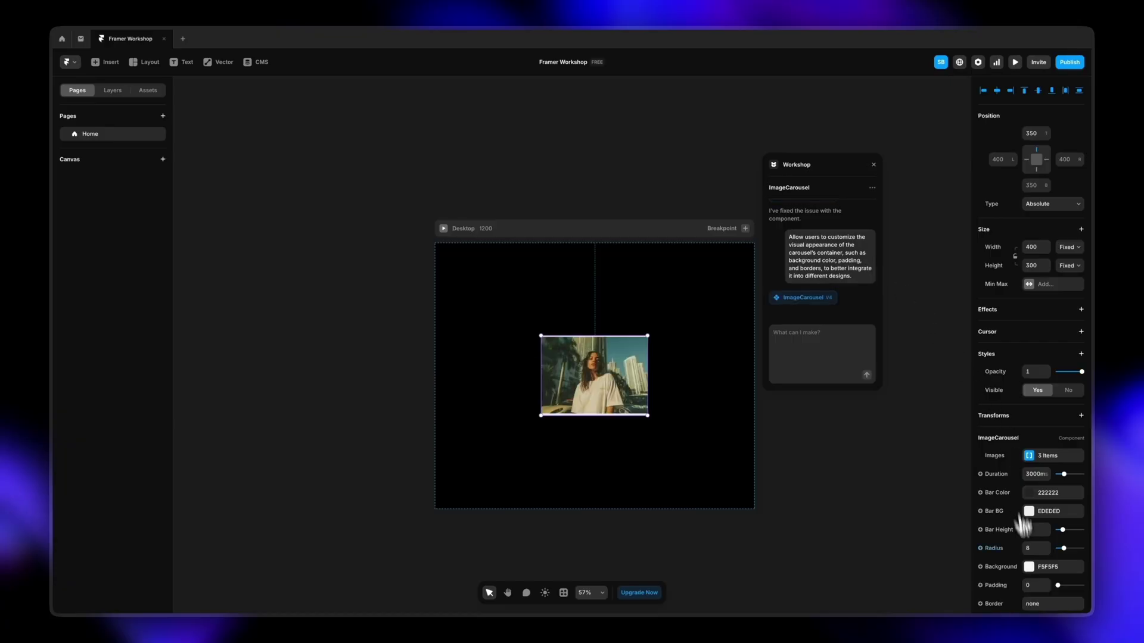
# - Set the carousel's container background to 0% opacity and its bar height to 3
pyautogui.click(1028, 566)
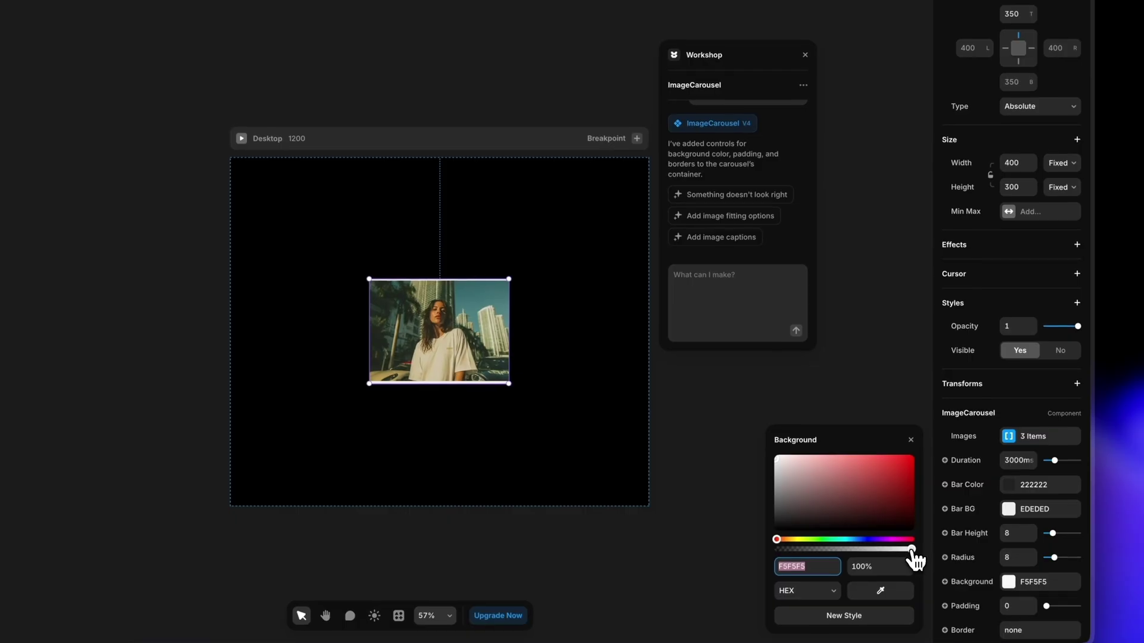
pyautogui.moveTo(912, 549); pyautogui.dragTo(745, 548)
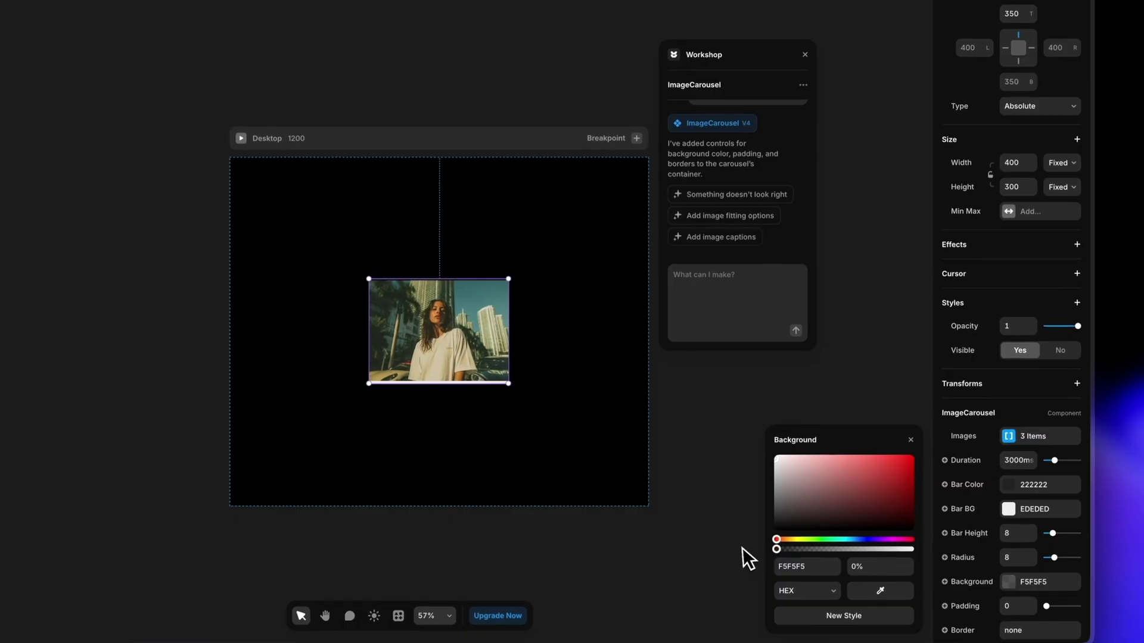
pyautogui.click(910, 440)
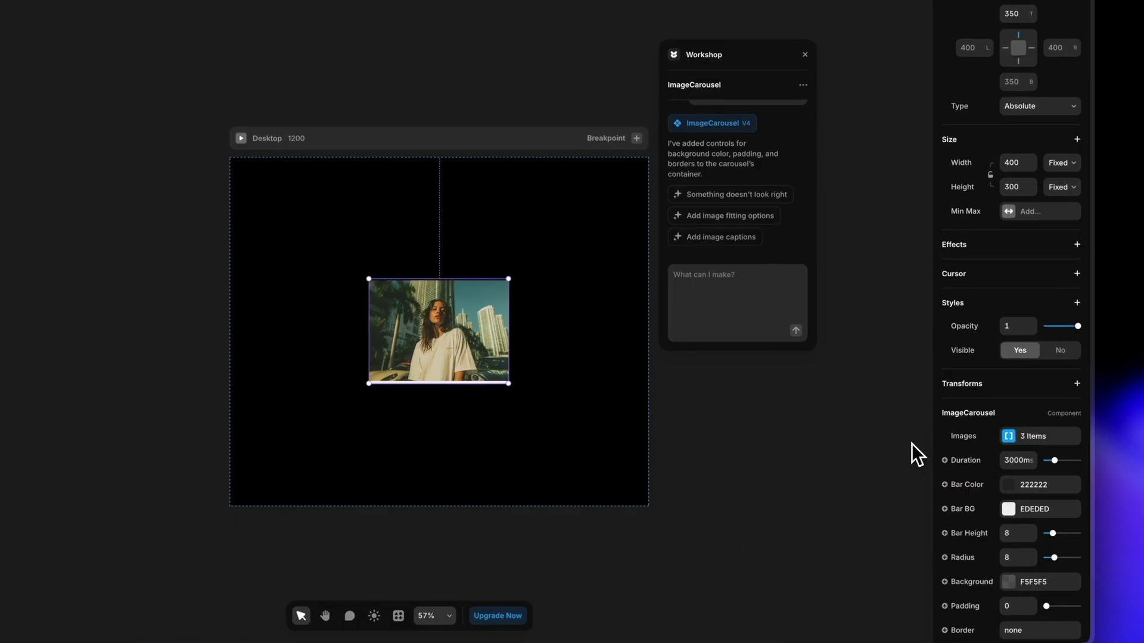
pyautogui.moveTo(1050, 536); pyautogui.dragTo(1047, 534)
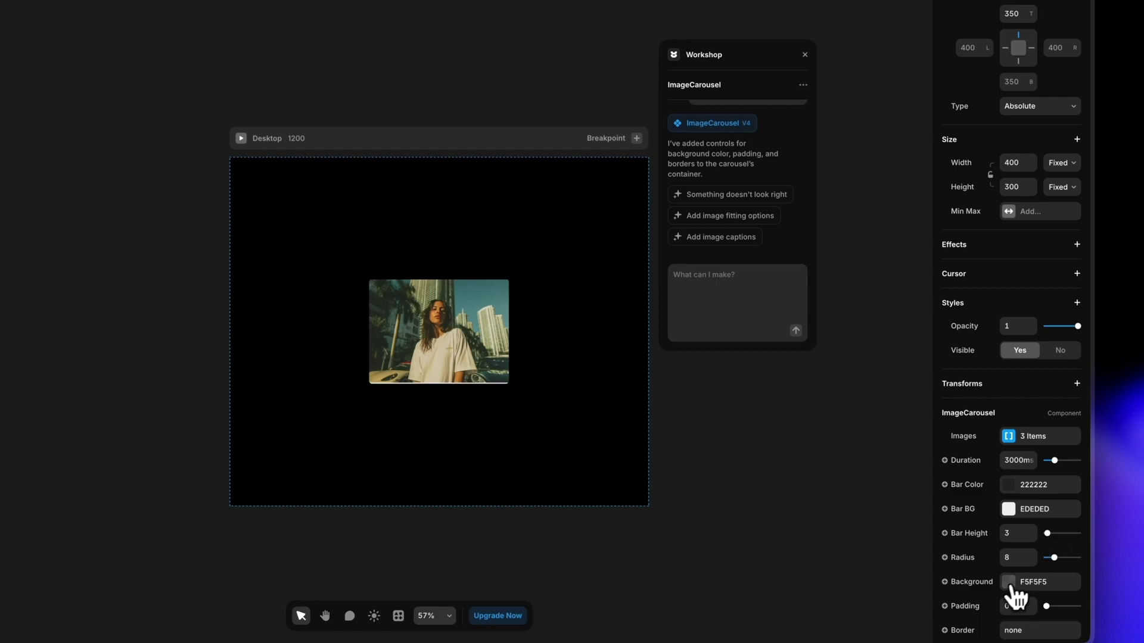
pyautogui.scroll(-1, 1015, 599)
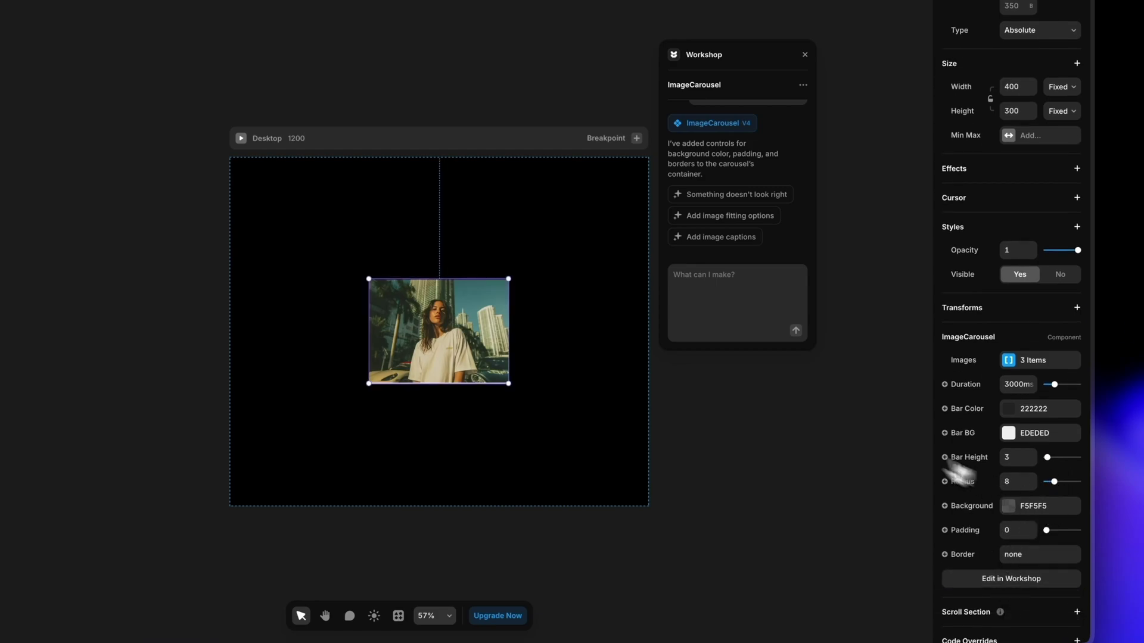
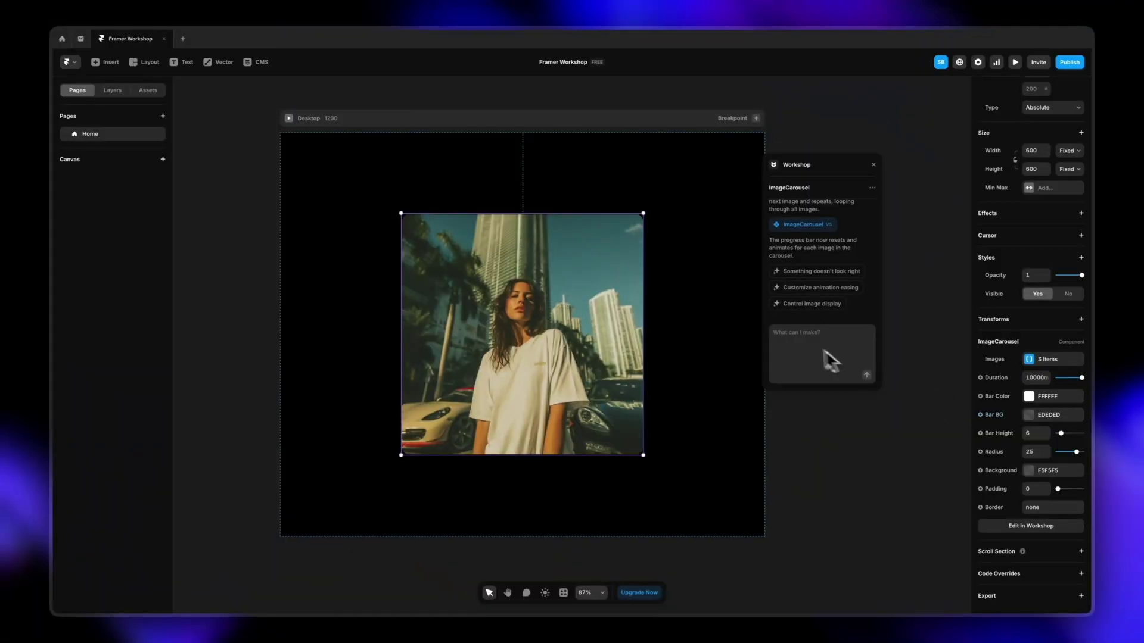
# - Tell Workshop that the progress bar going back when the image switches shouldn't be visible
pyautogui.click(824, 352)
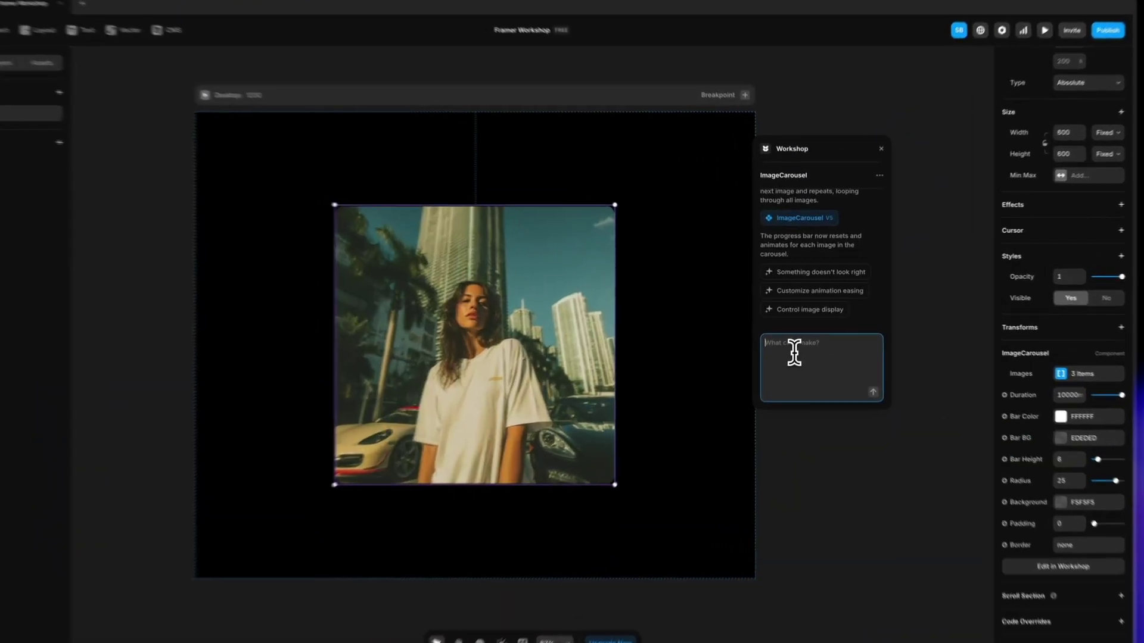
pyautogui.write('I can see the progress bar movi')
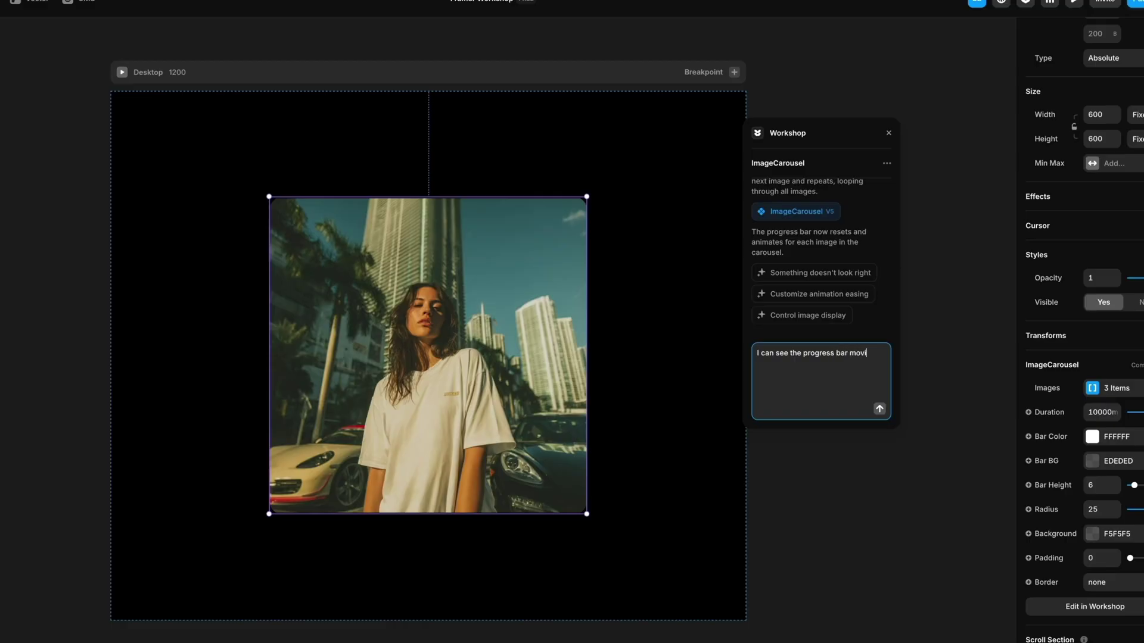
pyautogui.write('ack')
pyautogui.write(' shou')
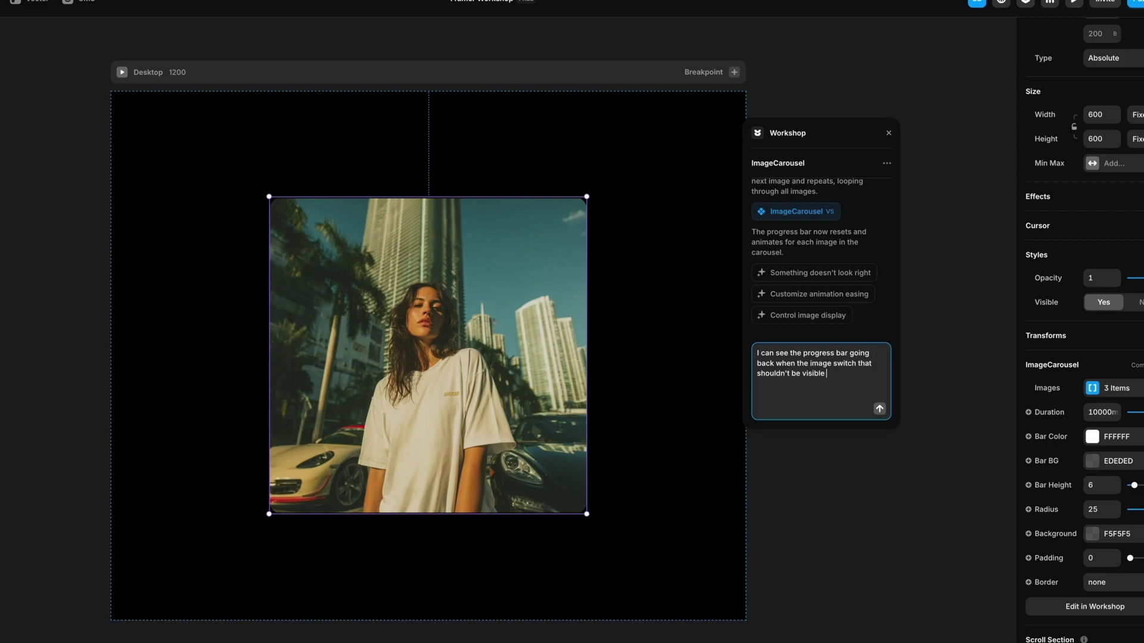
pyautogui.write("ldn't be visible")
pyautogui.press('Return')
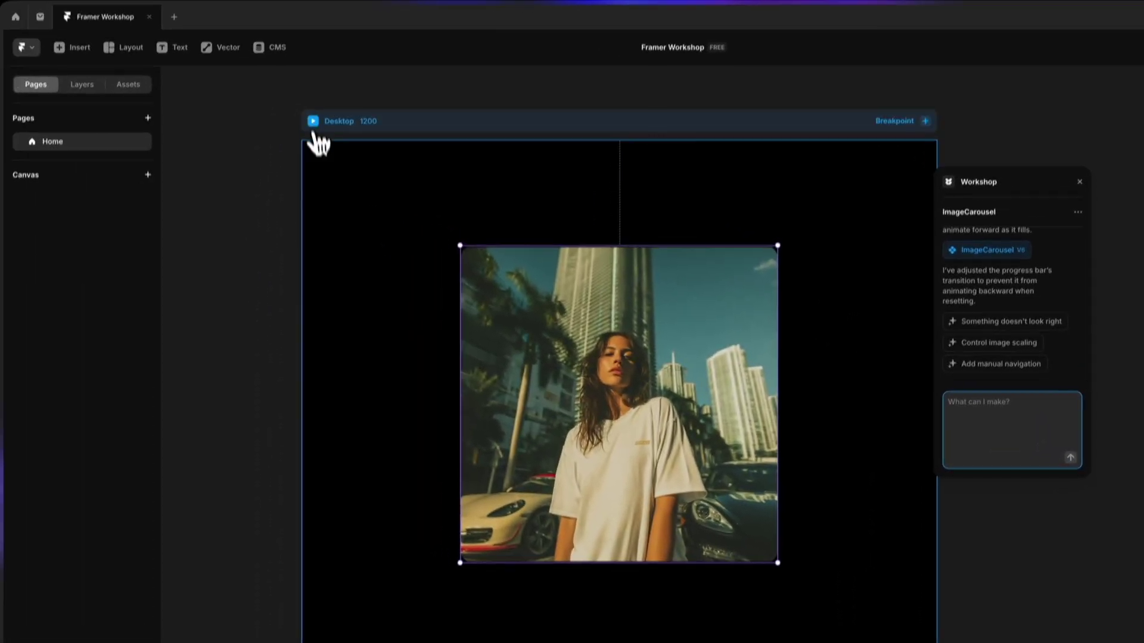
# - Preview the progress bar across image changes, return to the canvas and set the carousel's radius to 0
pyautogui.click(122, 72)
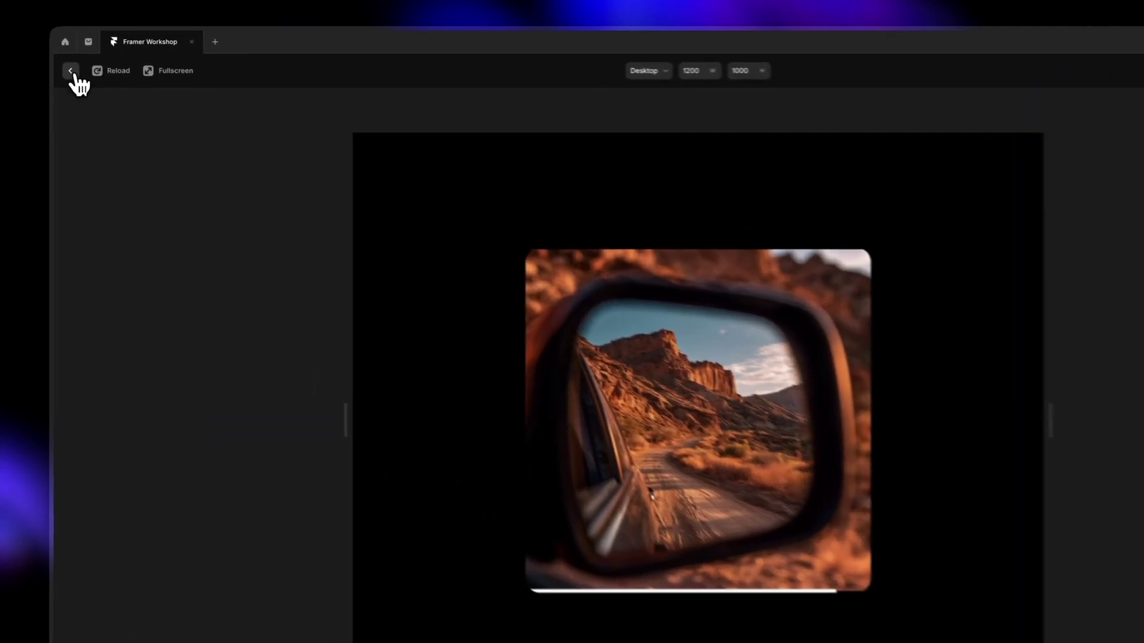
pyautogui.click(68, 63)
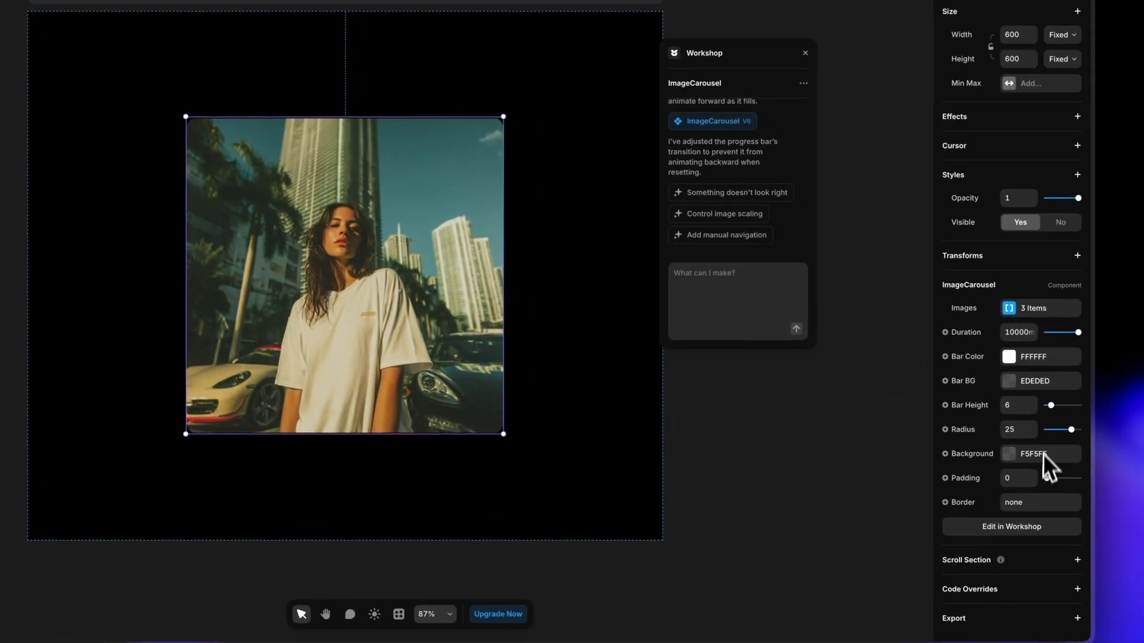
pyautogui.moveTo(1075, 437); pyautogui.dragTo(822, 459)
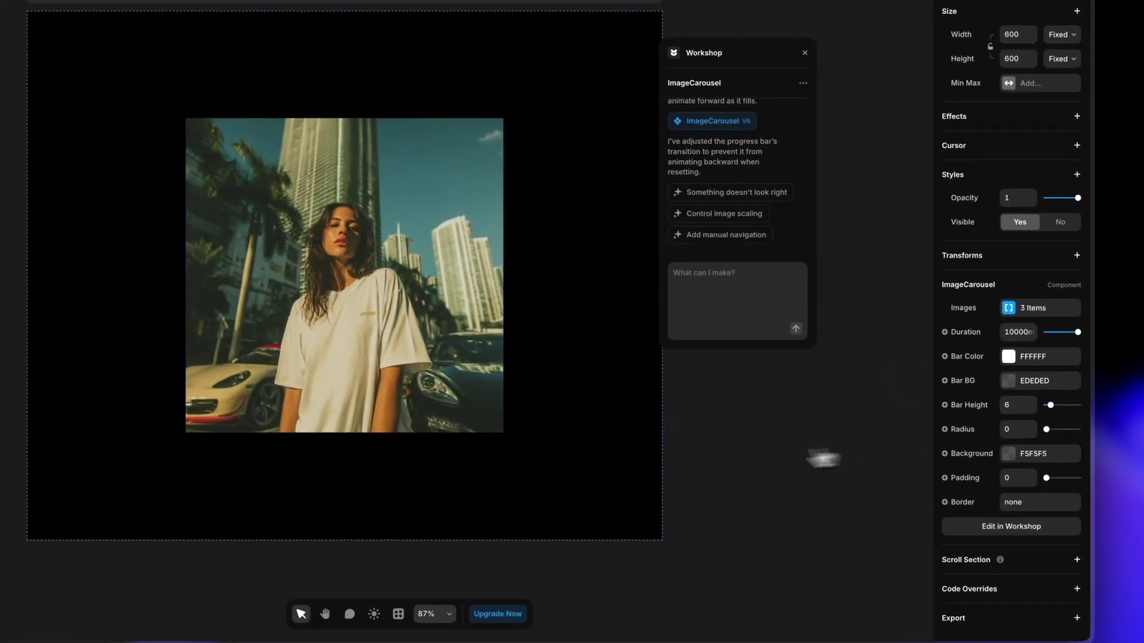
pyautogui.press('super+p')
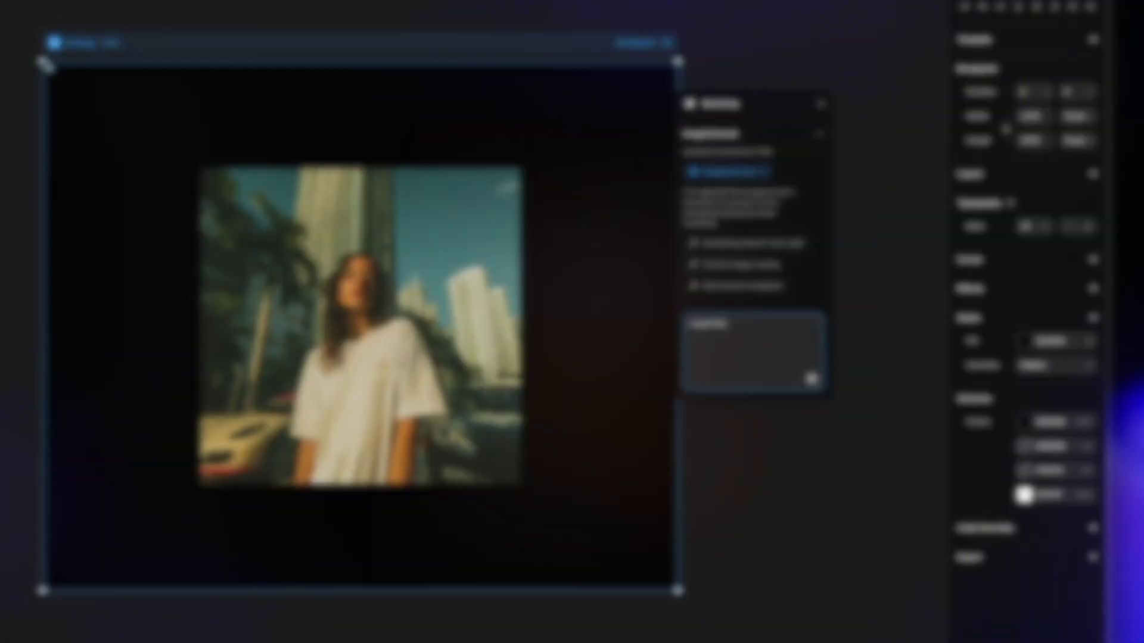
# - Ask Workshop for black and white images with the hover cursor becoming a 10px-radius circle lens that shows the colored image
pyautogui.write('black and white and wh')
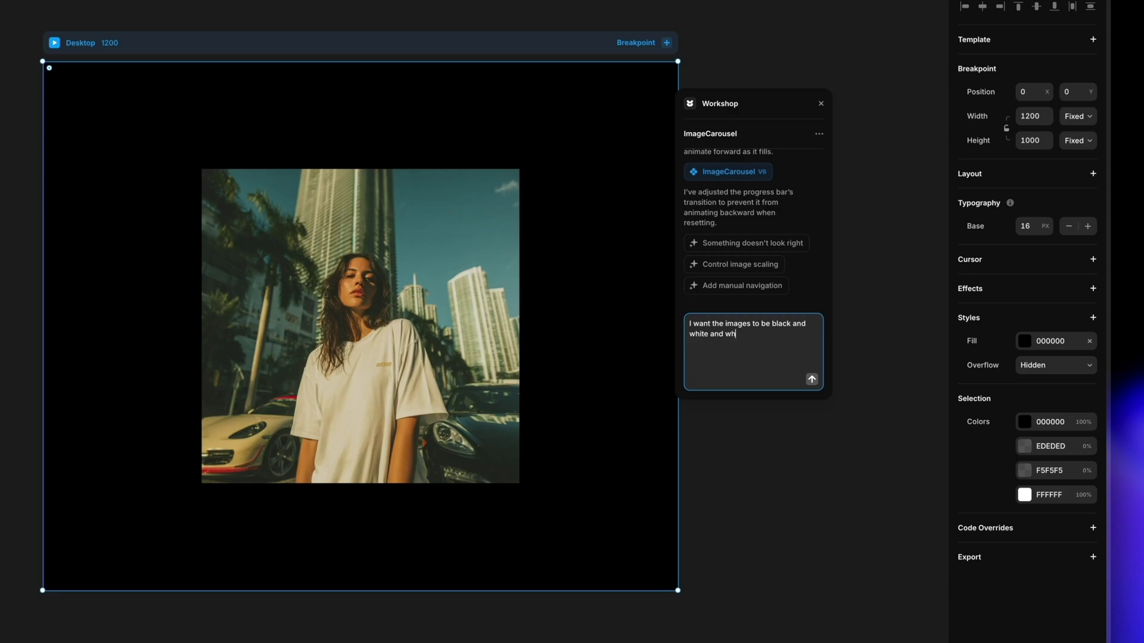
pyautogui.write('en I hover over it my cursor changes into a circle of radius')
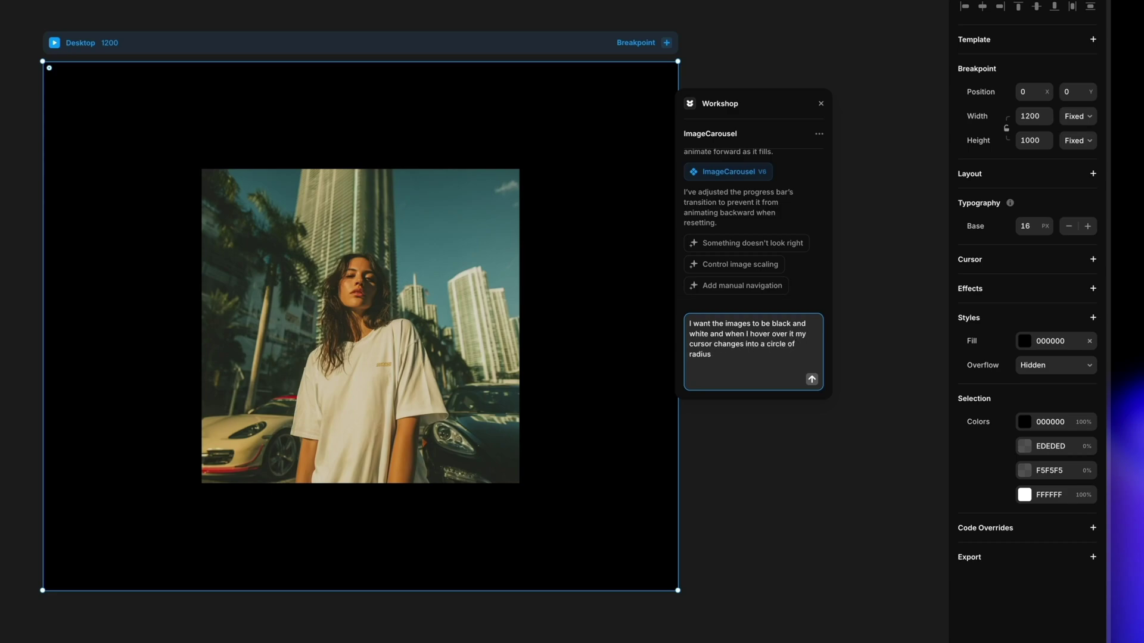
pyautogui.write(' 10px and Ican see the colored image through that circle lens')
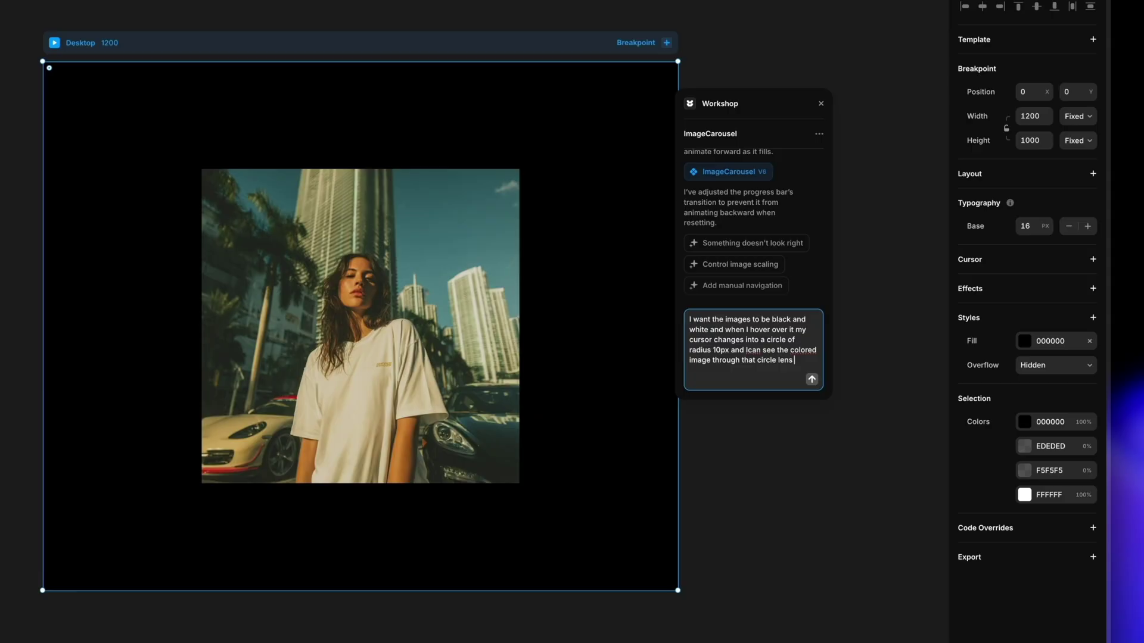
pyautogui.press('Return')
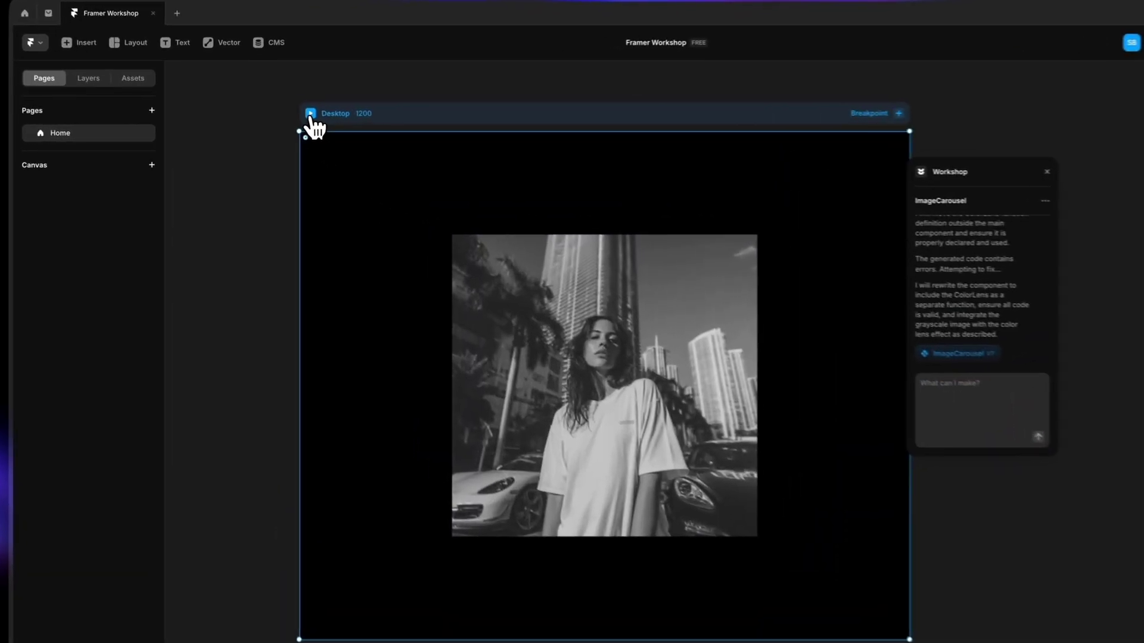
# - Preview the black and white carousel, test the circle lens over the image and return to the canvas
pyautogui.click(288, 118)
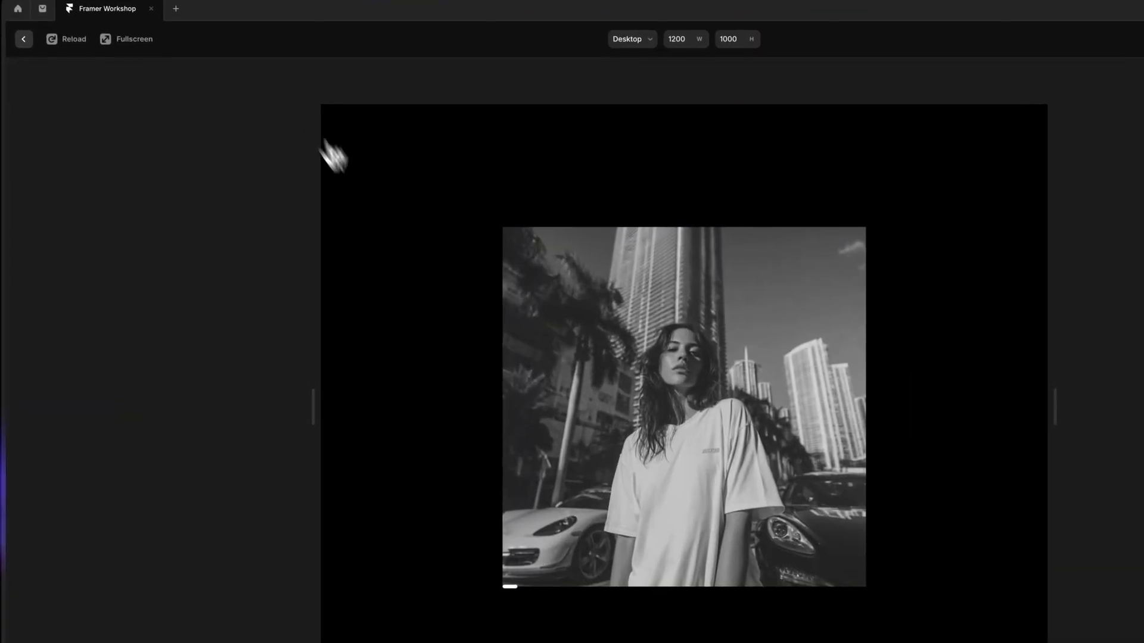
pyautogui.click(686, 364)
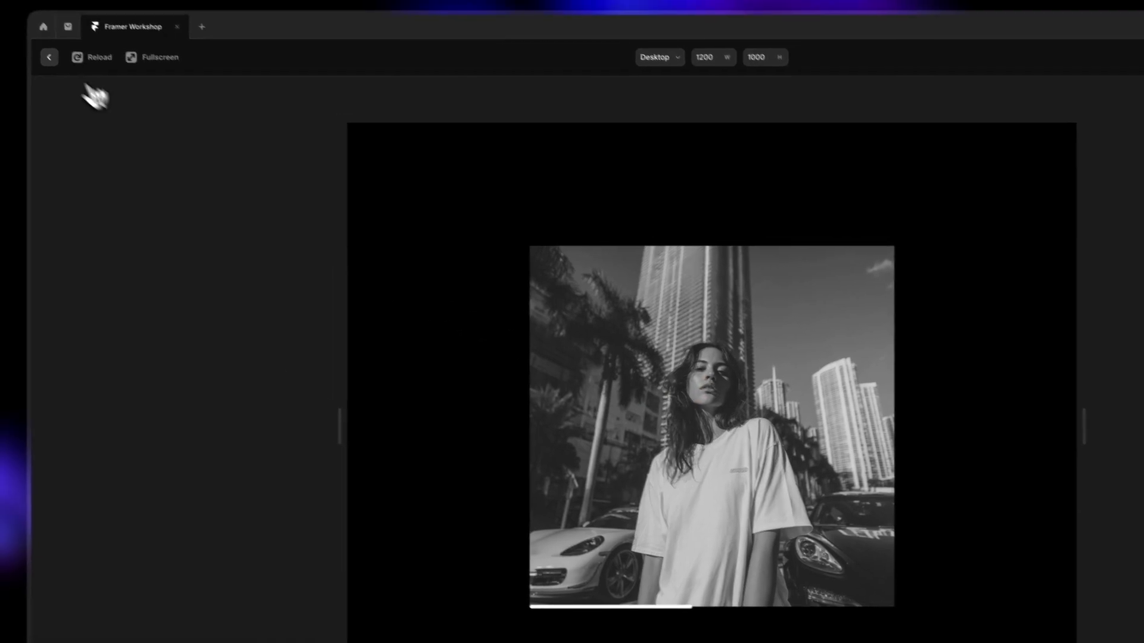
pyautogui.click(23, 39)
# - Ask Workshop to make the size of the carousel's color-reveal circle adjustable
pyautogui.click(1075, 439)
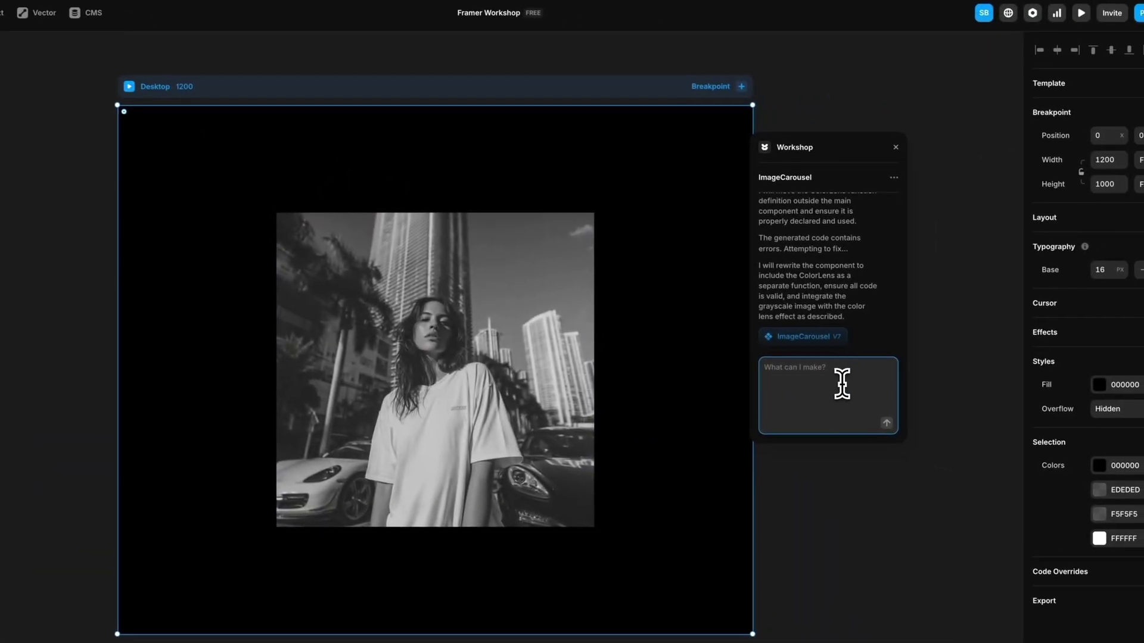
pyautogui.write('I want to be able to adjust the circle radius')
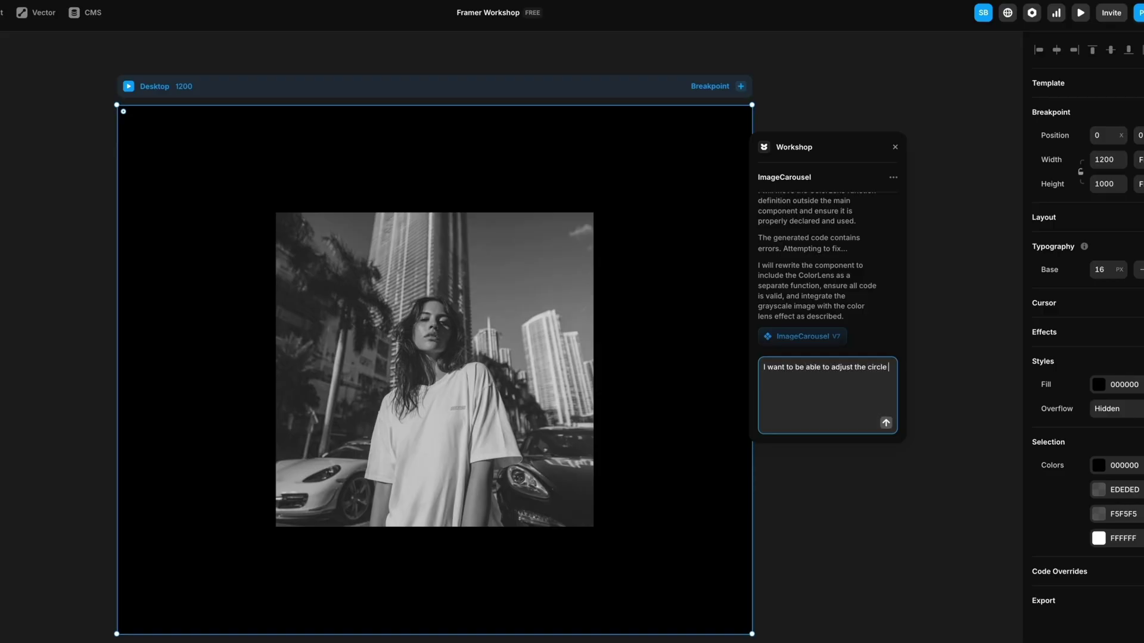
pyautogui.moveTo(867, 372); pyautogui.dragTo(752, 379)
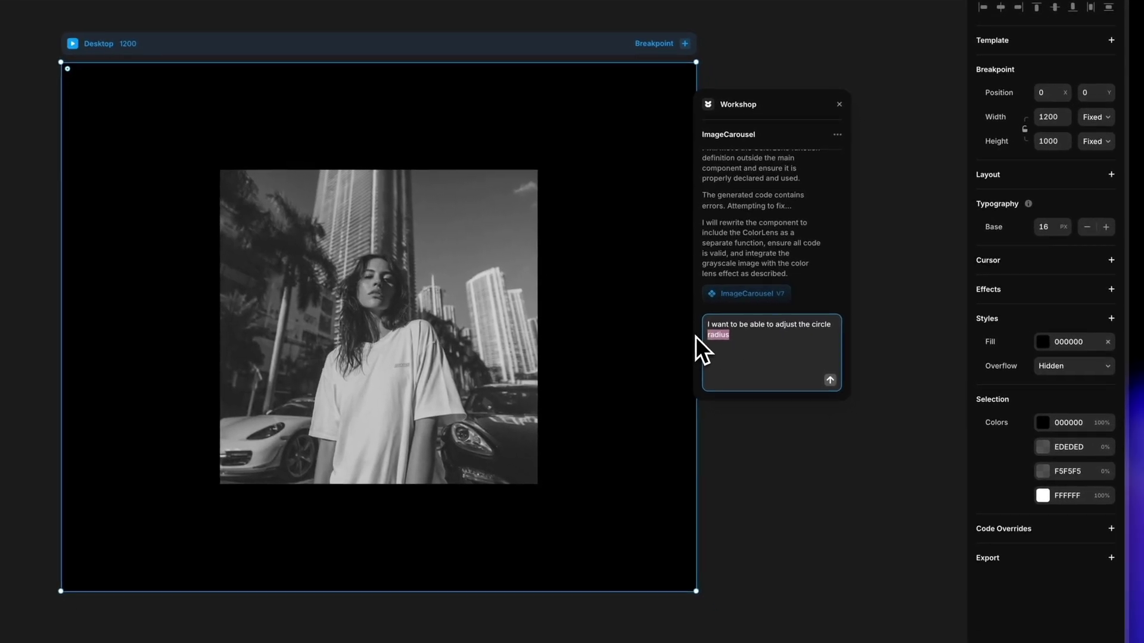
pyautogui.write('size')
pyautogui.press('Return')
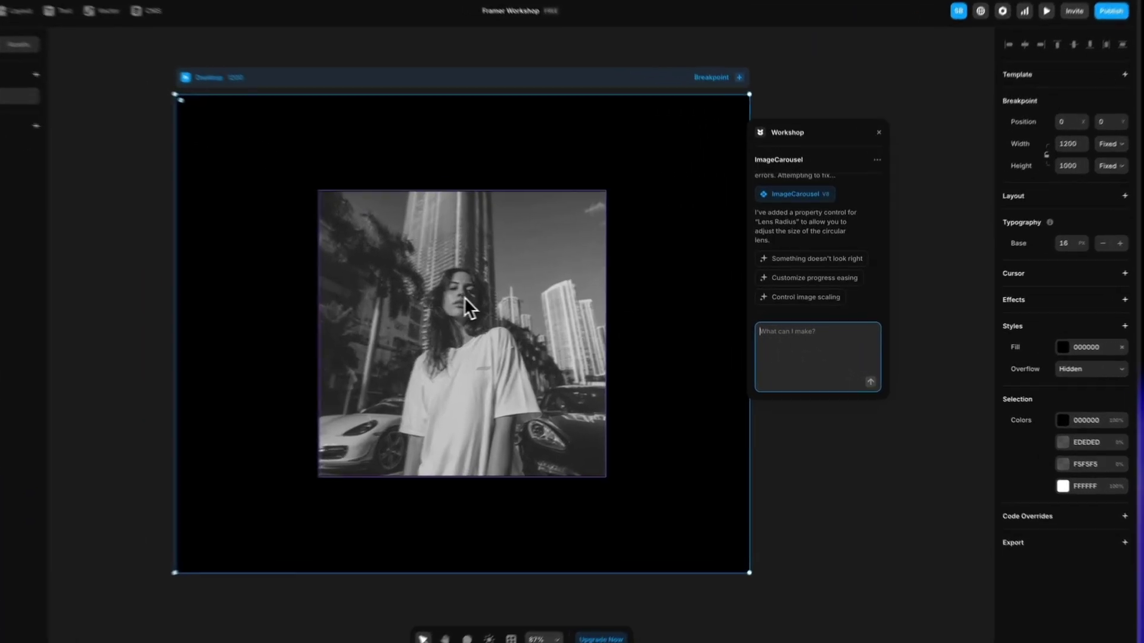
# - Increase the image carousel's Lens Radius and preview the enlarged color lens over the black and white image
pyautogui.click(527, 316)
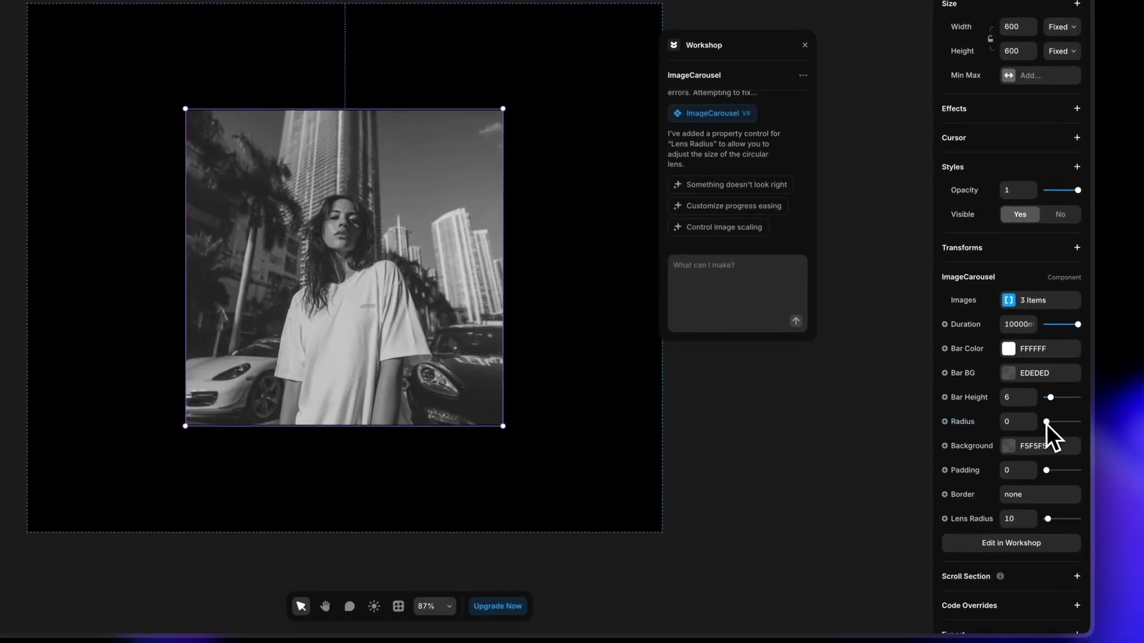
pyautogui.moveTo(1049, 522); pyautogui.dragTo(1067, 523)
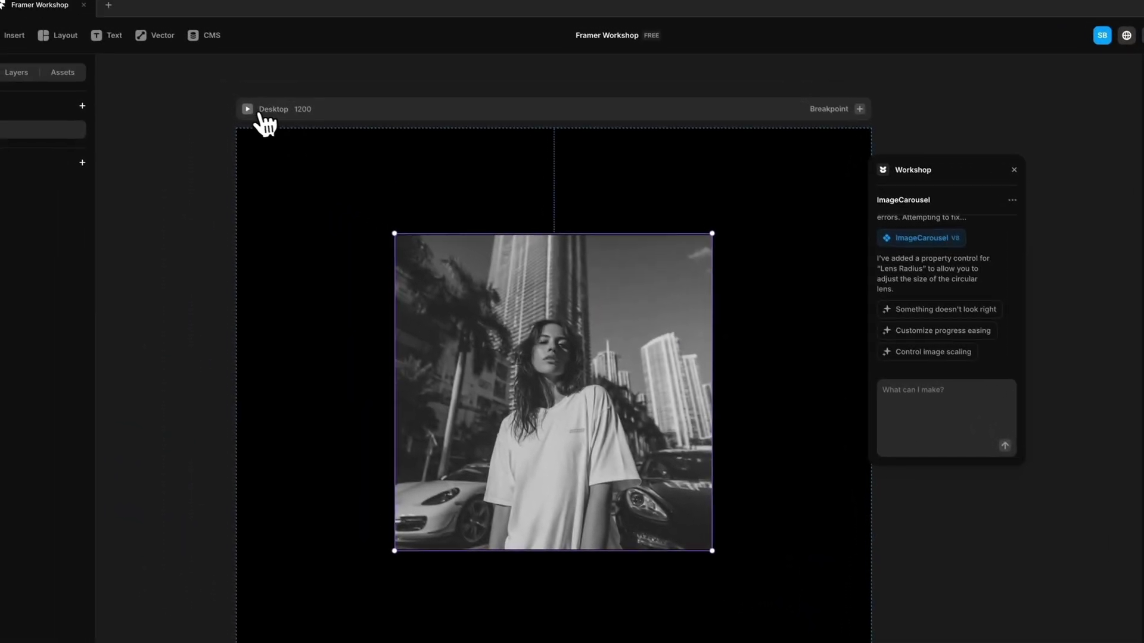
pyautogui.click(258, 114)
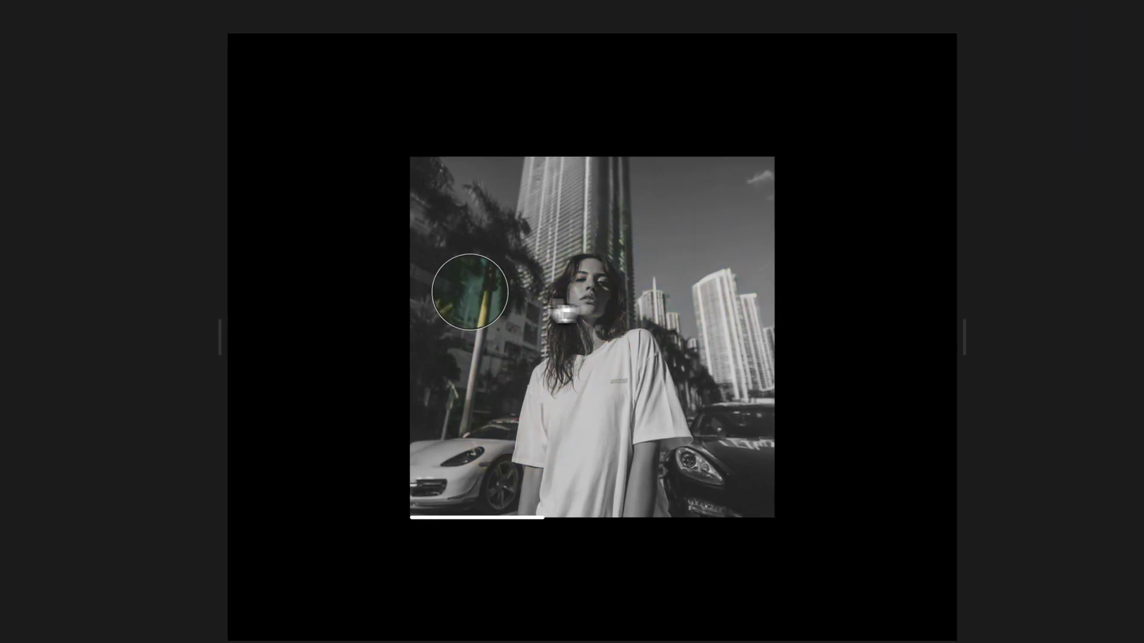
pyautogui.press('Escape')
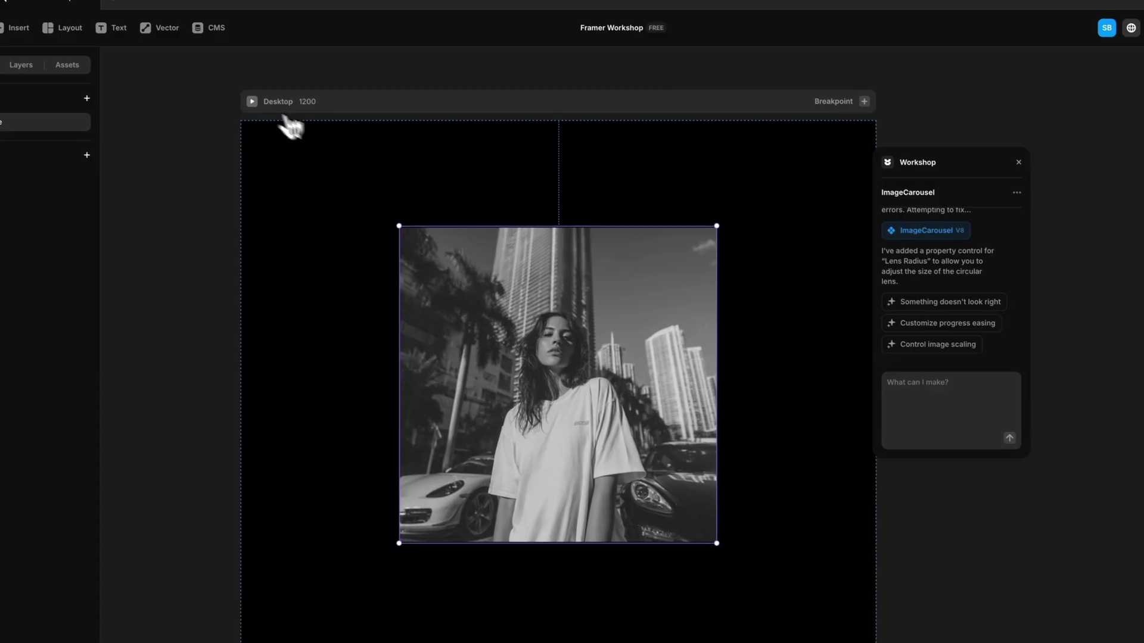
pyautogui.click(249, 99)
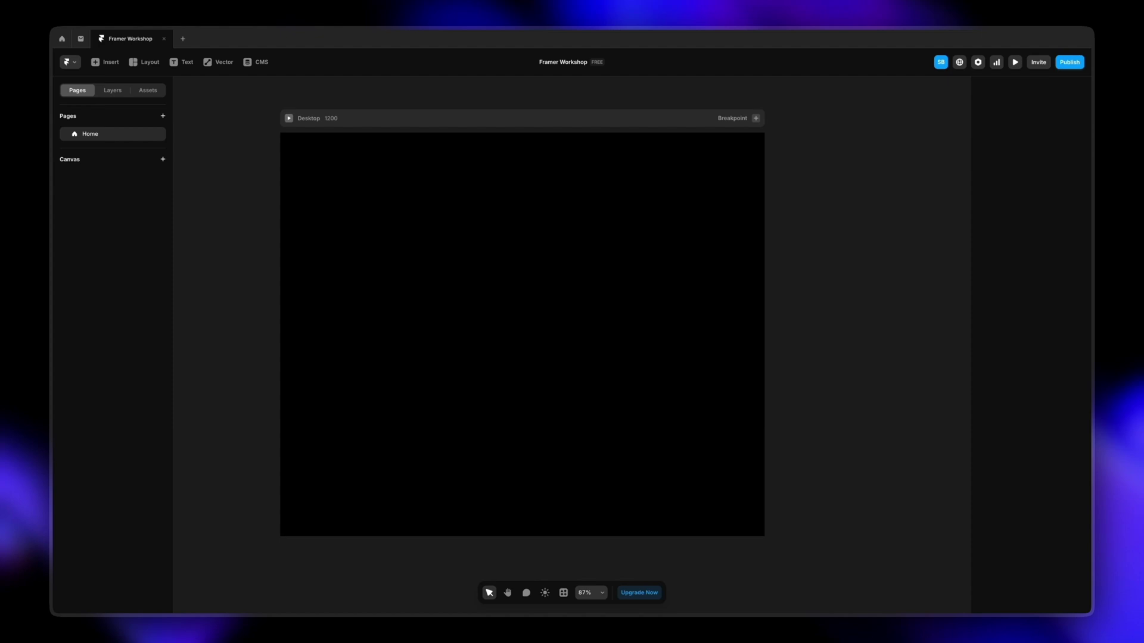
# - Launch the Workshop plugin on the empty page and place its window beside the desktop frame
pyautogui.press('super+k')
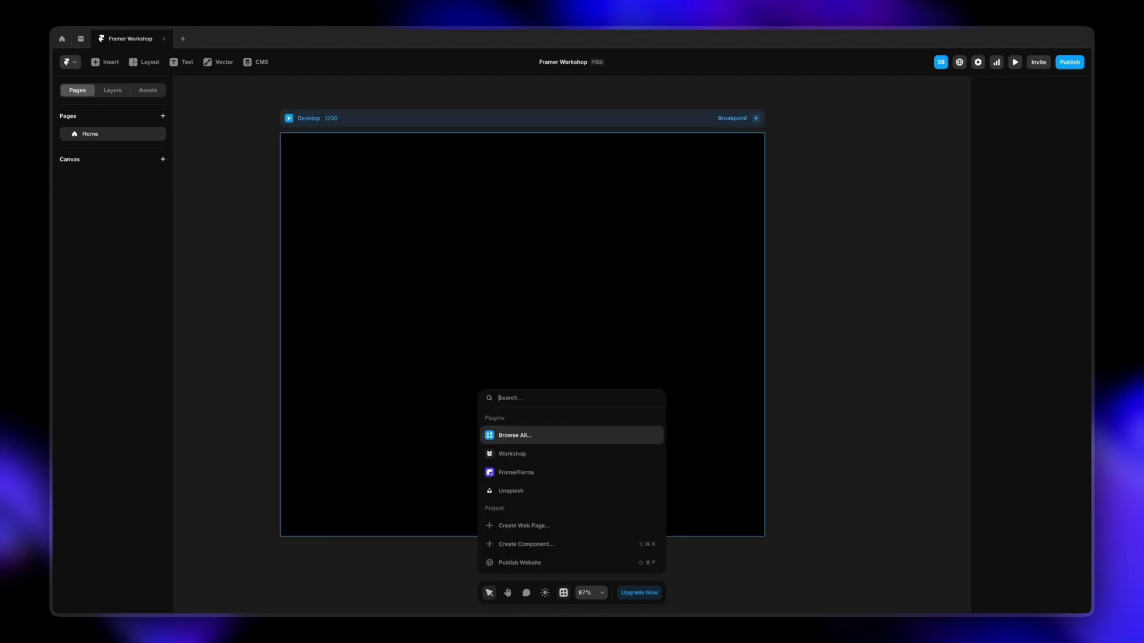
pyautogui.click(517, 454)
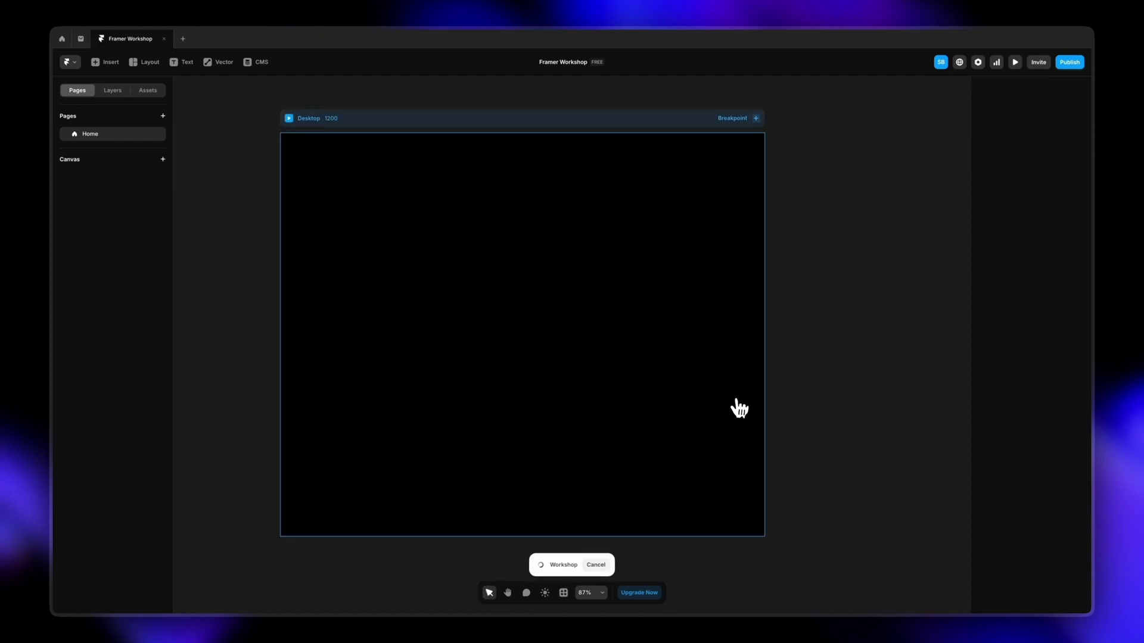
pyautogui.moveTo(828, 200); pyautogui.dragTo(850, 161)
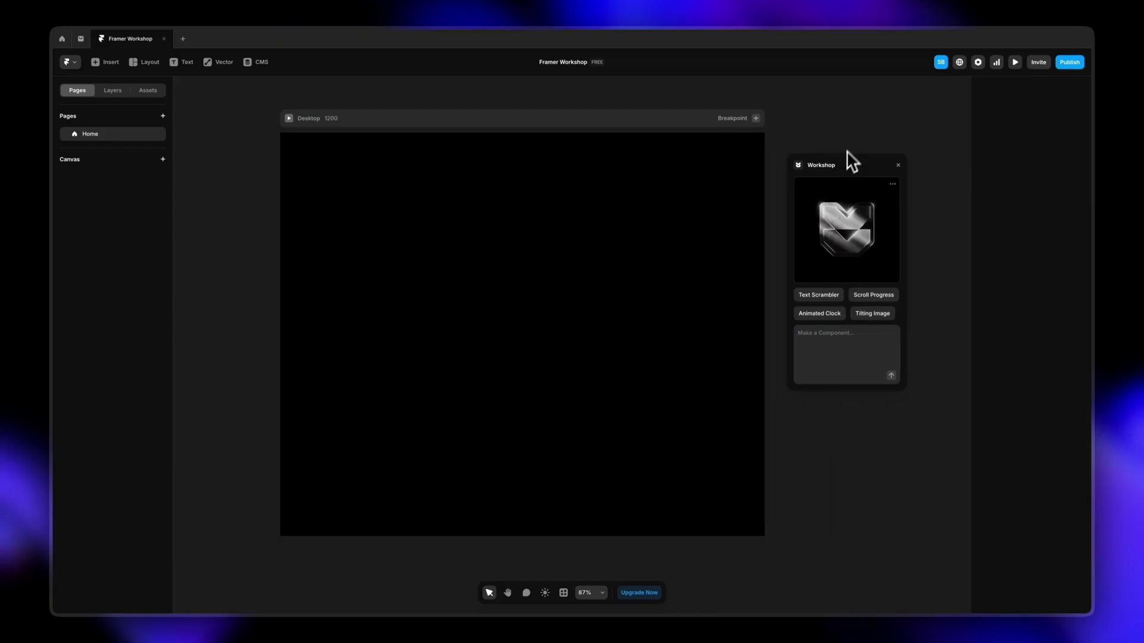
# - Ask Workshop for a card stack animation where a clicked card moves to the back, with customisable card count and customisable images
pyautogui.click(813, 339)
pyautogui.write('create a')
pyautogui.write(' stack of ca')
pyautogui.write('rds animation where uplon clickin')
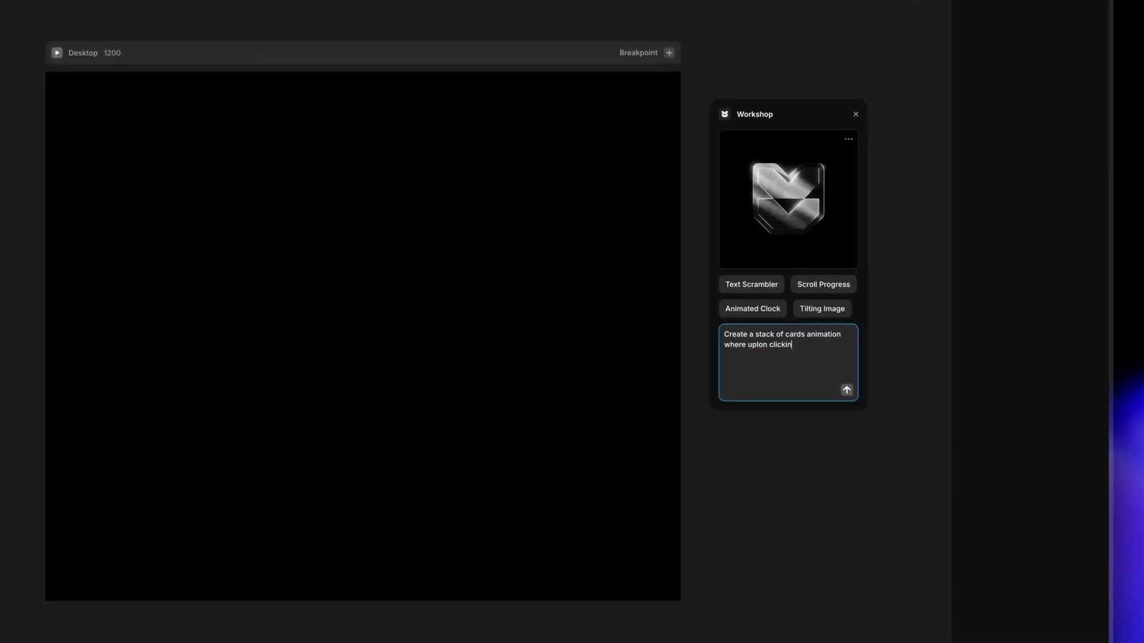
pyautogui.write('g a card it moves to the back of the stack. The number of cards should')
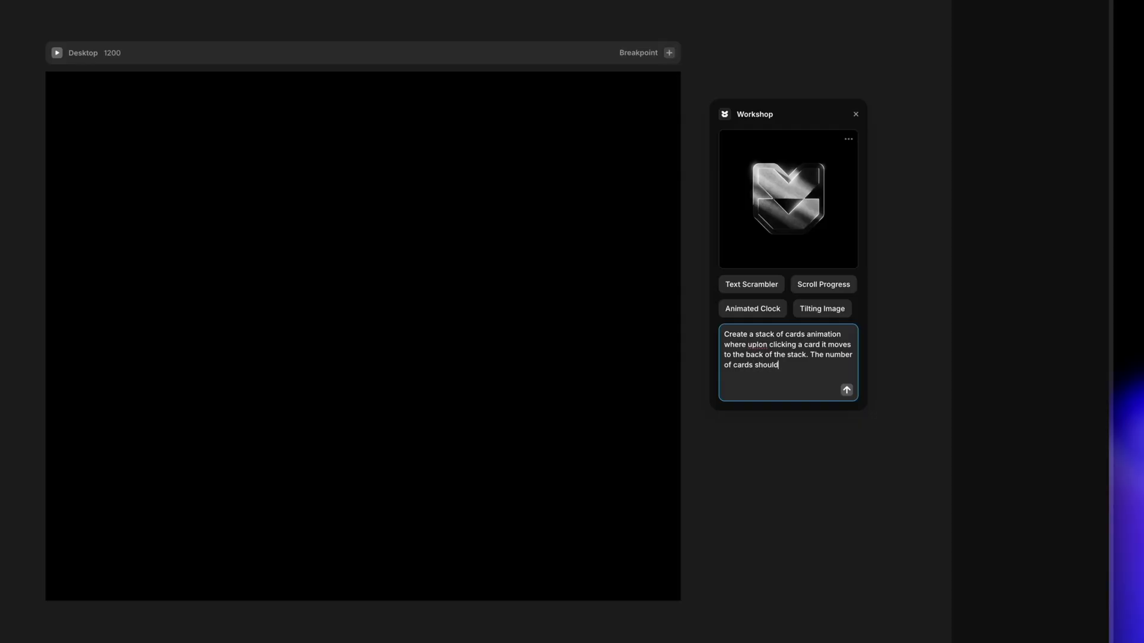
pyautogui.write(' be customisable and each card should suppor')
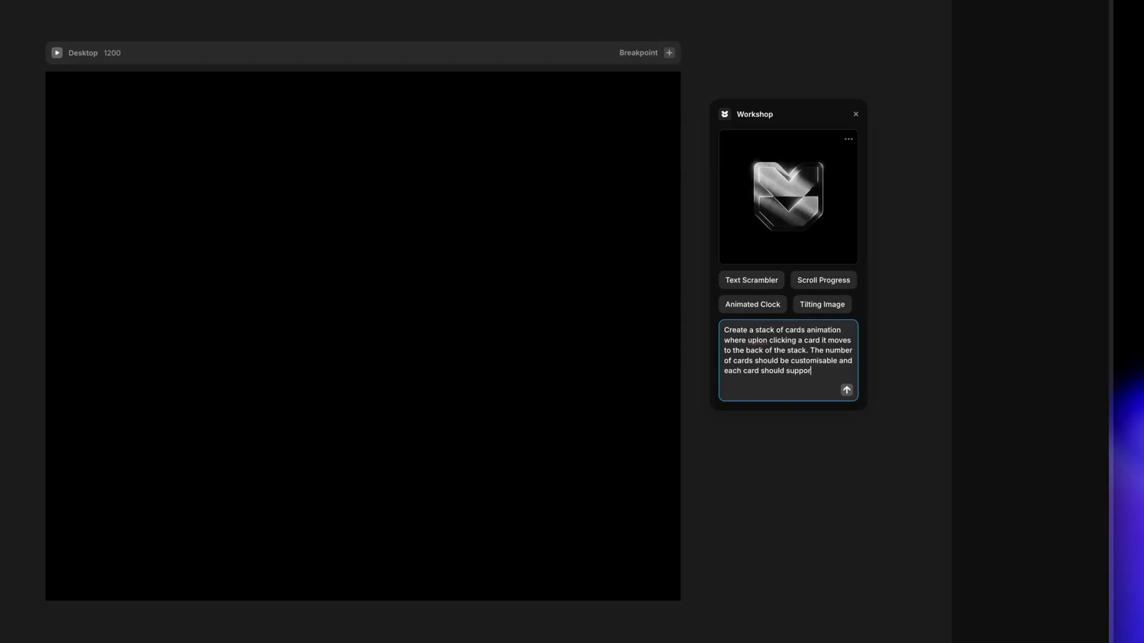
pyautogui.write('isable images')
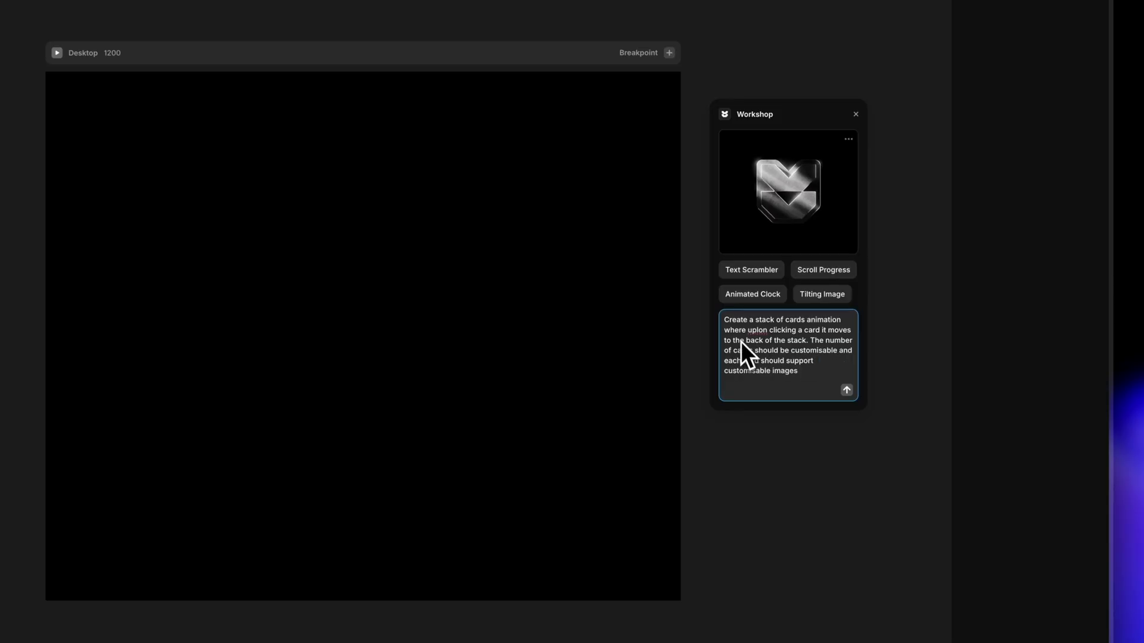
pyautogui.click(810, 325)
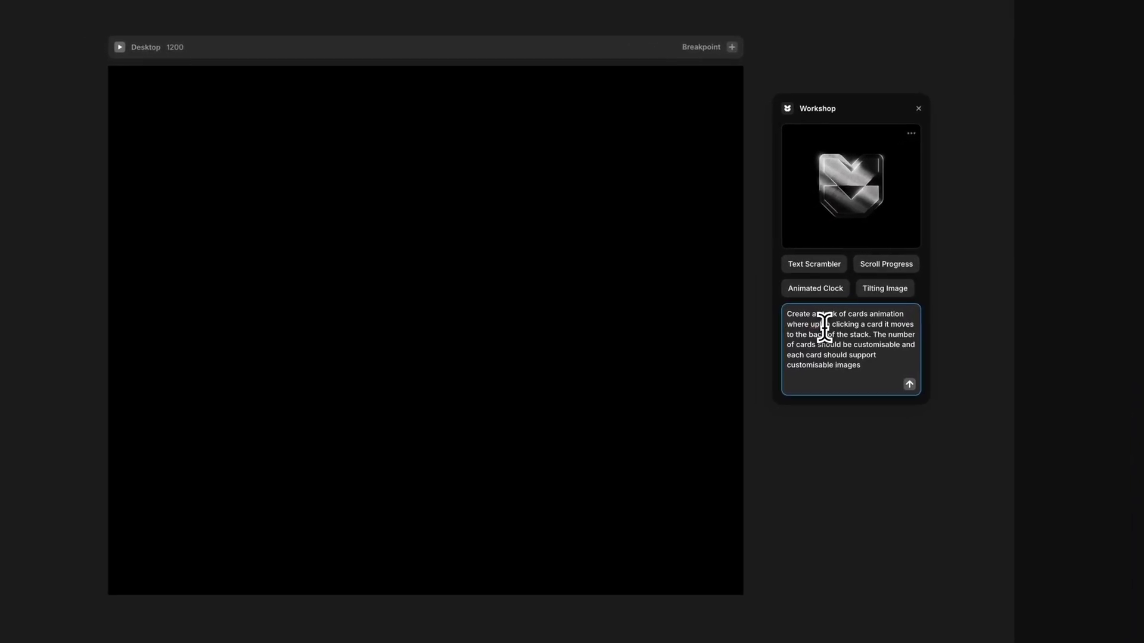
pyautogui.click(909, 385)
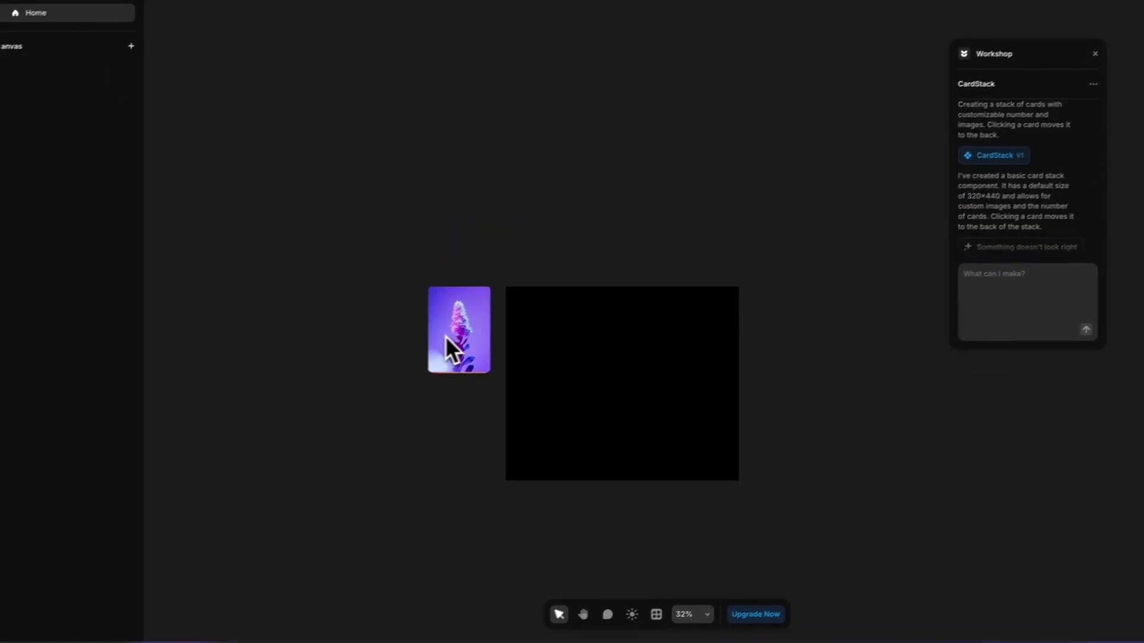
# - Move the generated card stack into the desktop frame and center it both horizontally and vertically
pyautogui.moveTo(271, 402); pyautogui.dragTo(347, 414)
pyautogui.moveTo(441, 383); pyautogui.dragTo(539, 431)
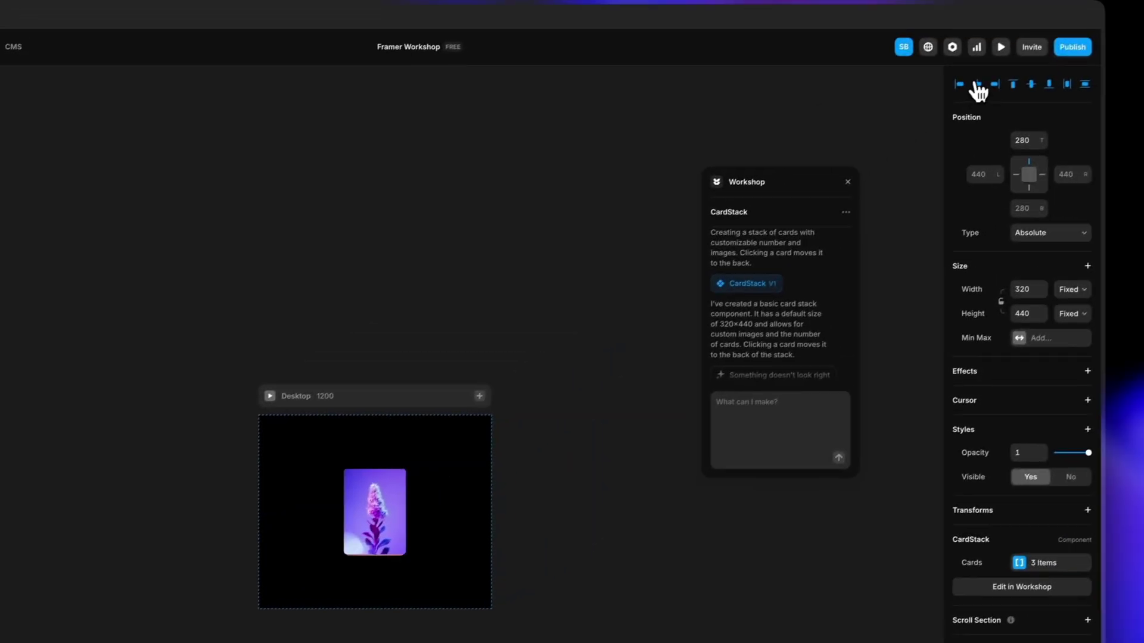
pyautogui.click(1118, 34)
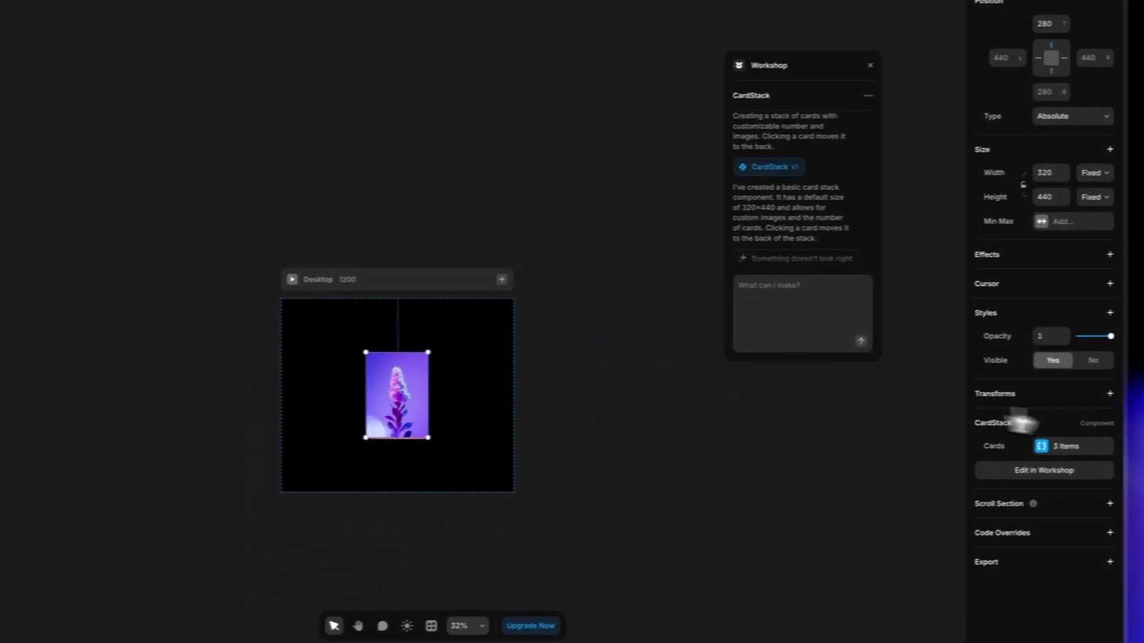
# - Check how the cards' images are set and ask Workshop to make it possible to upload images
pyautogui.click(1079, 453)
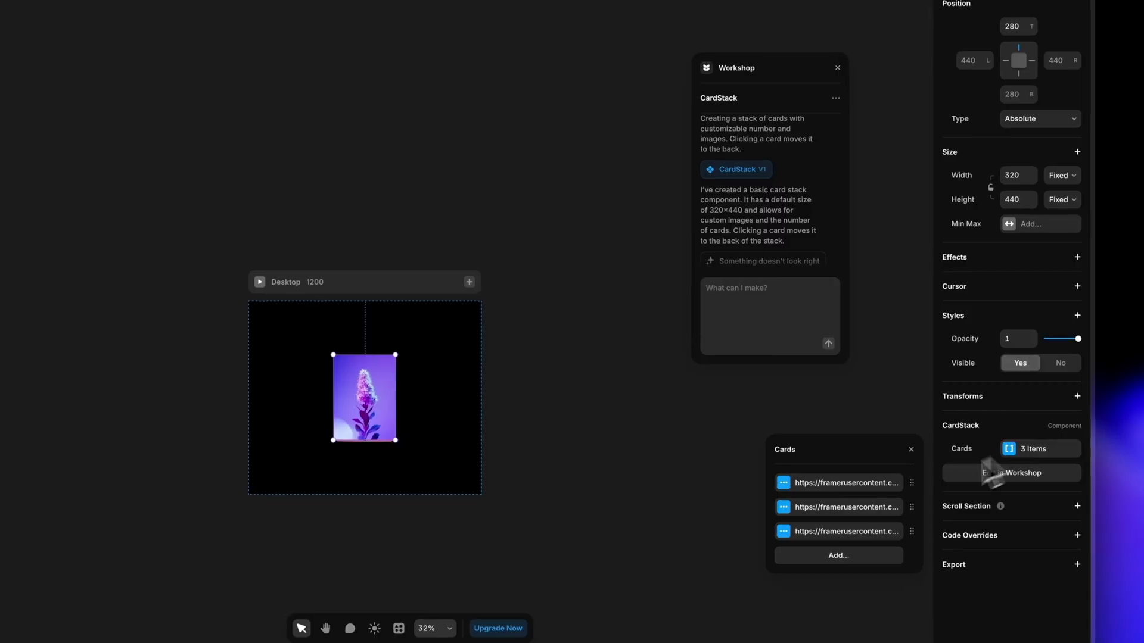
pyautogui.click(910, 449)
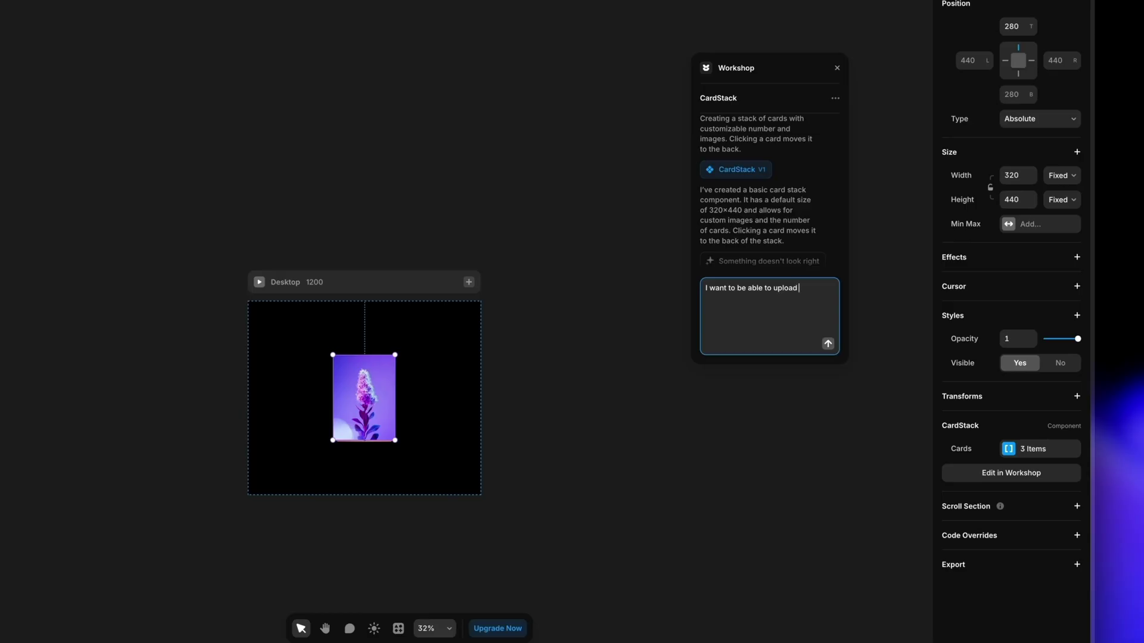
pyautogui.write('es')
pyautogui.press('Return')
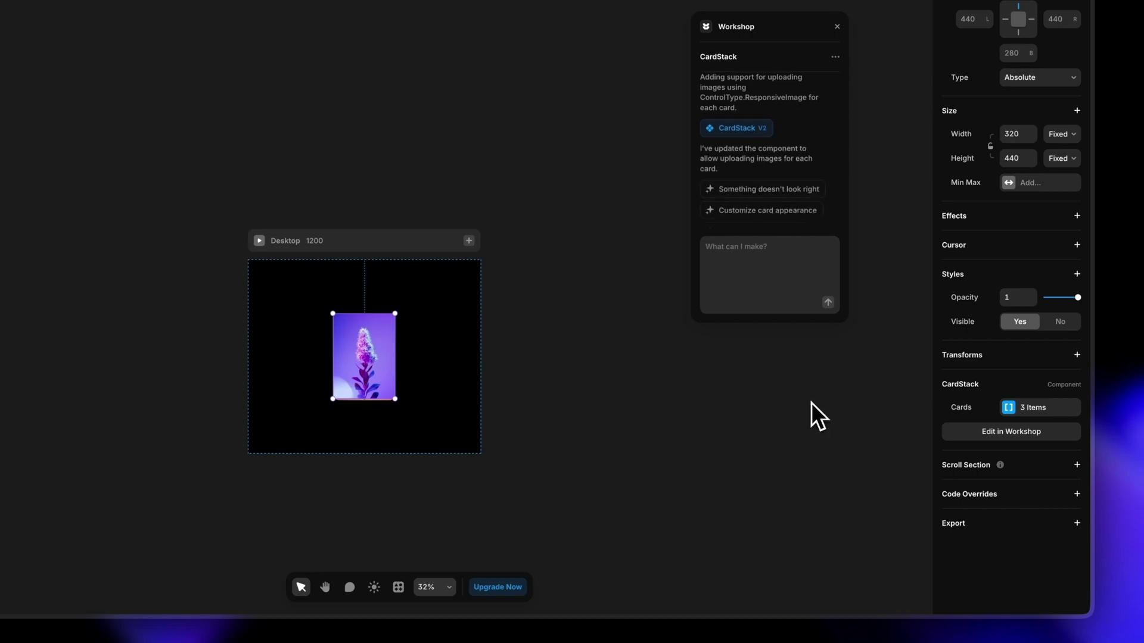
# - Upload card images including Rearview Mirror Desert Road.png, preview cycling through the stack and return to the canvas
pyautogui.click(1008, 408)
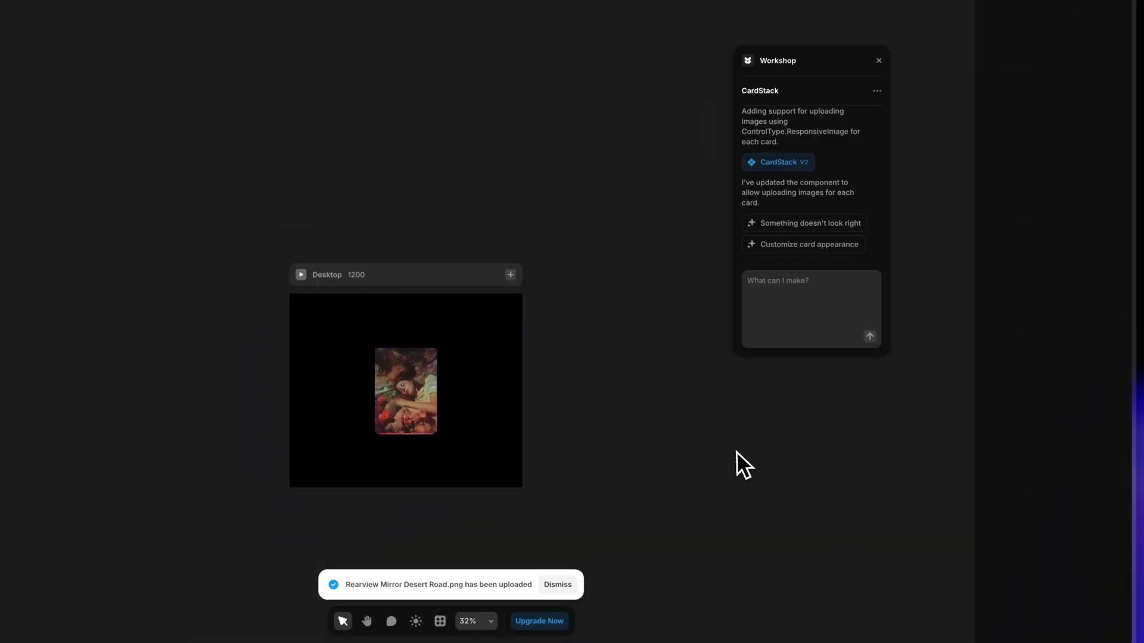
pyautogui.click(300, 274)
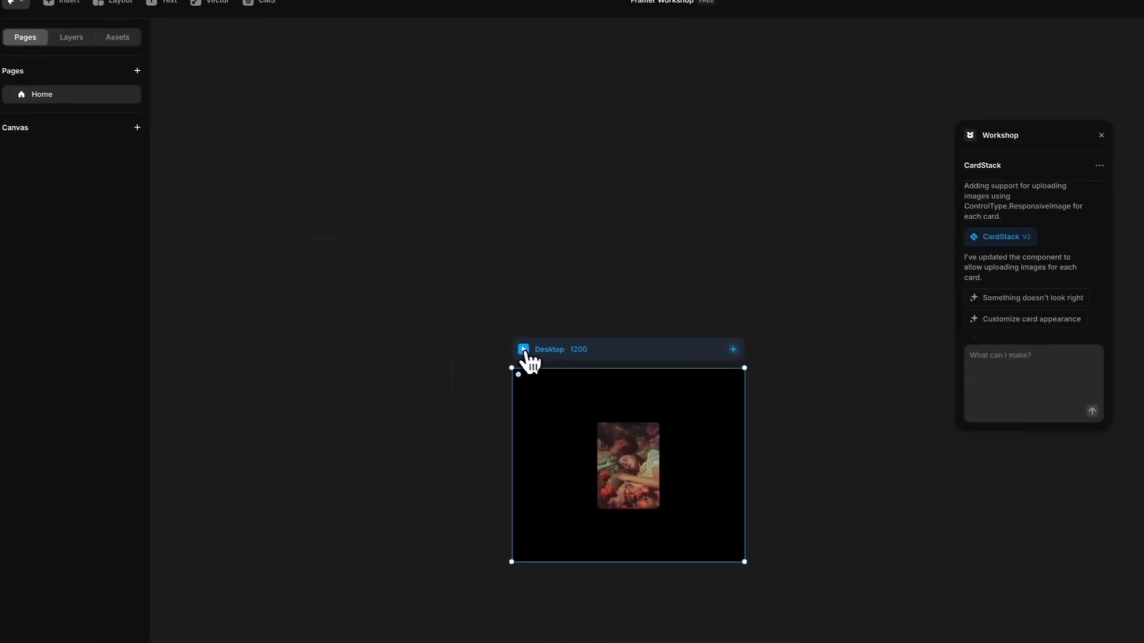
pyautogui.click(523, 349)
pyautogui.click(705, 415)
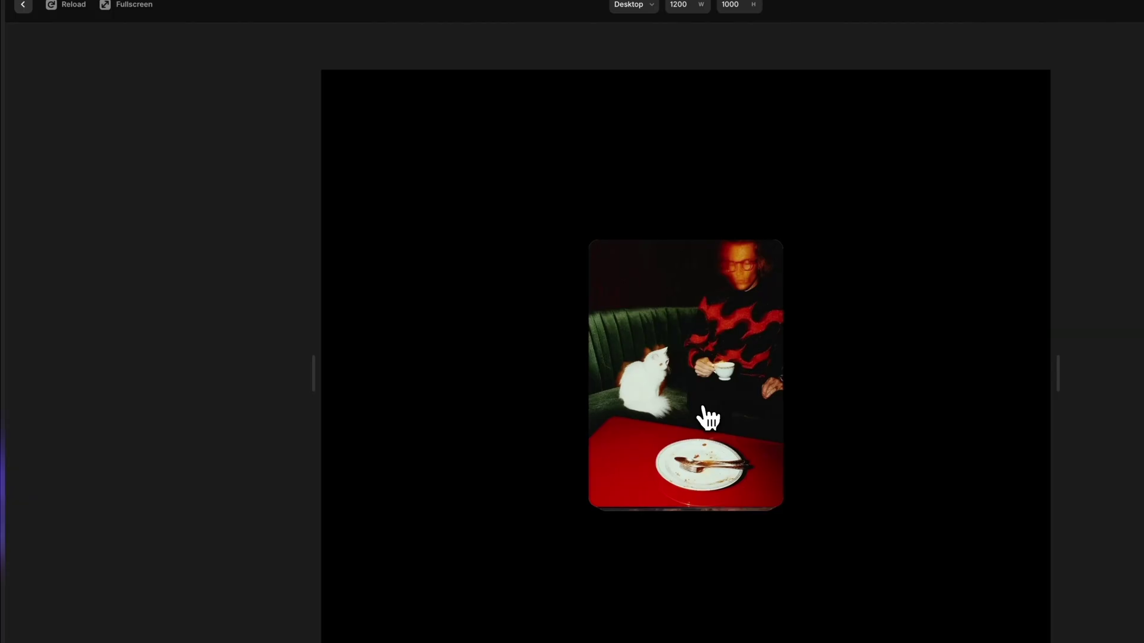
pyautogui.click(707, 415)
pyautogui.click(703, 414)
pyautogui.click(703, 414)
pyautogui.click(703, 414)
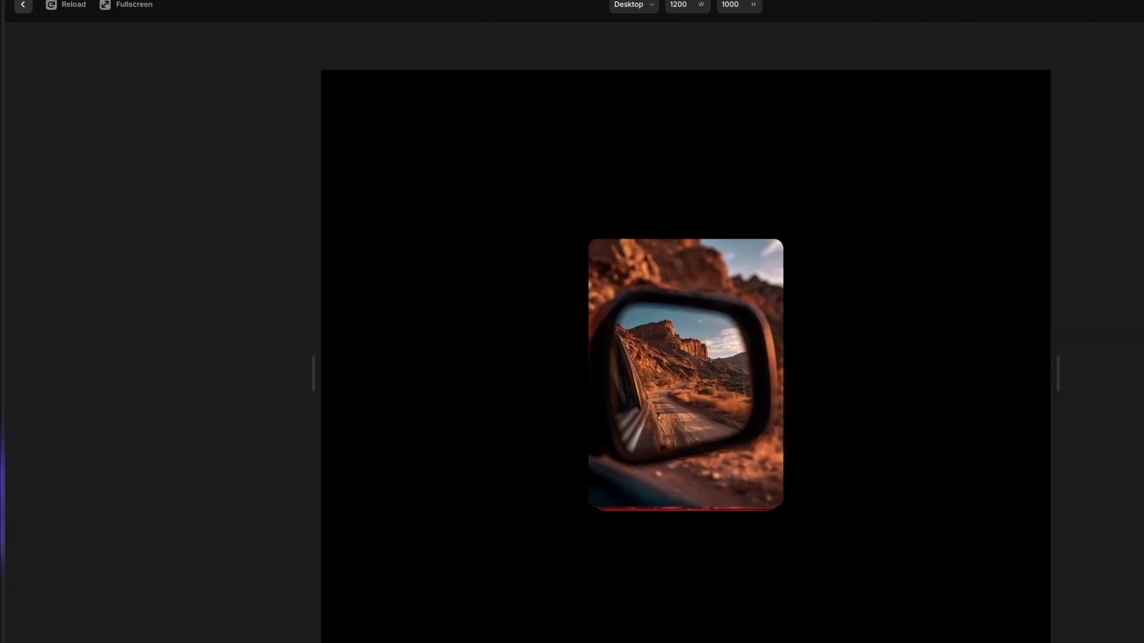
pyautogui.click(22, 4)
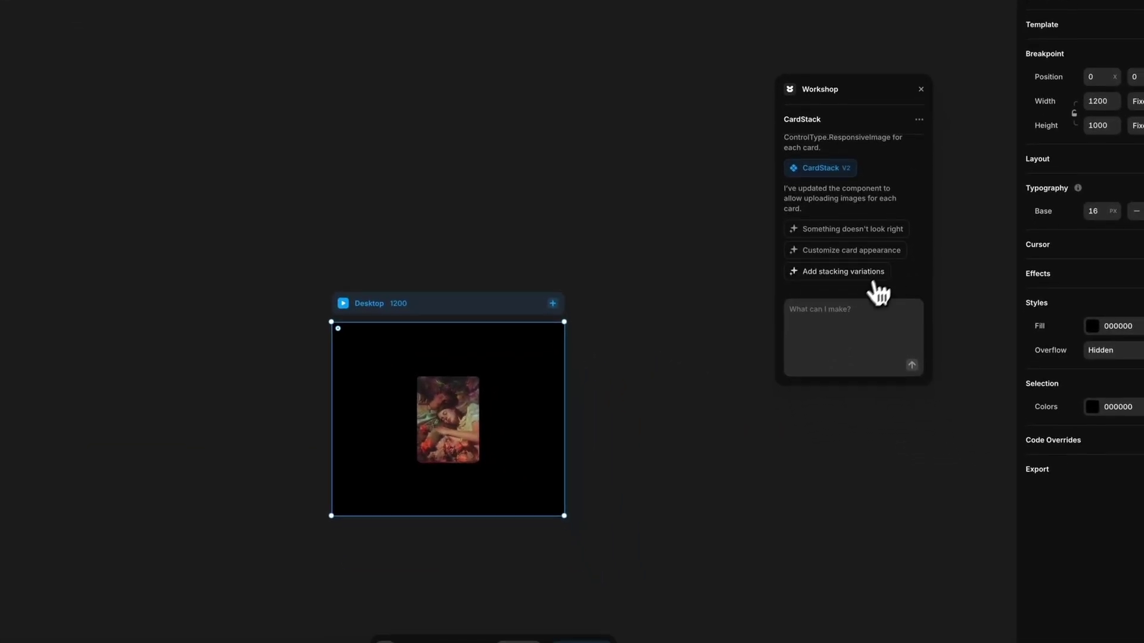
# - Apply Workshop's "Add stacking variations" suggestion, try the card stack's other stacking styles and set it to Fan
pyautogui.click(863, 280)
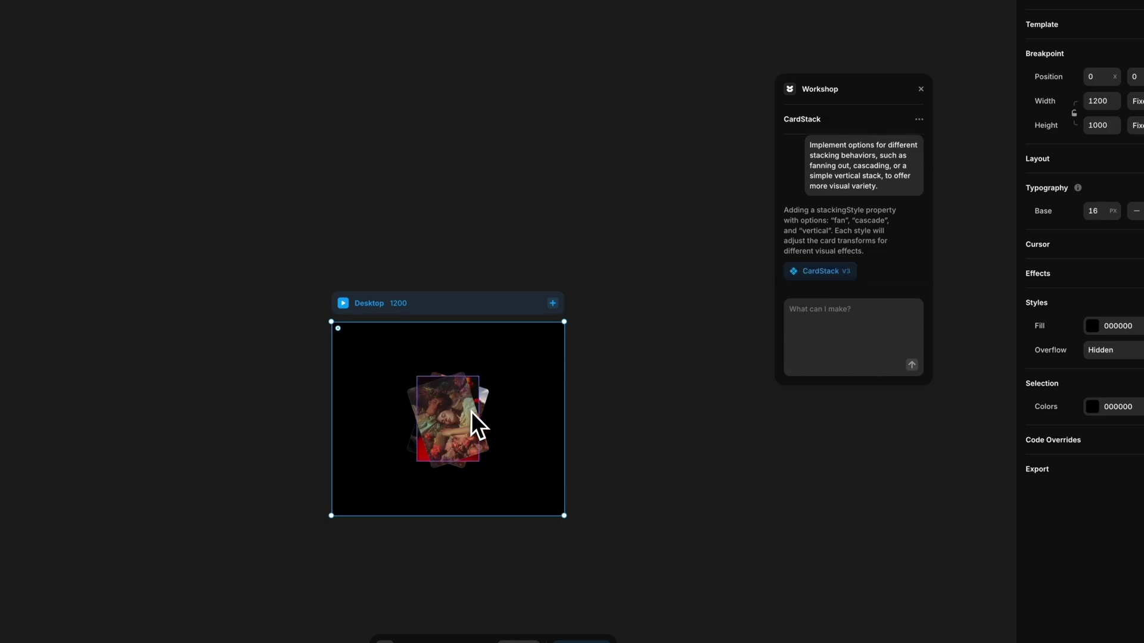
pyautogui.click(471, 411)
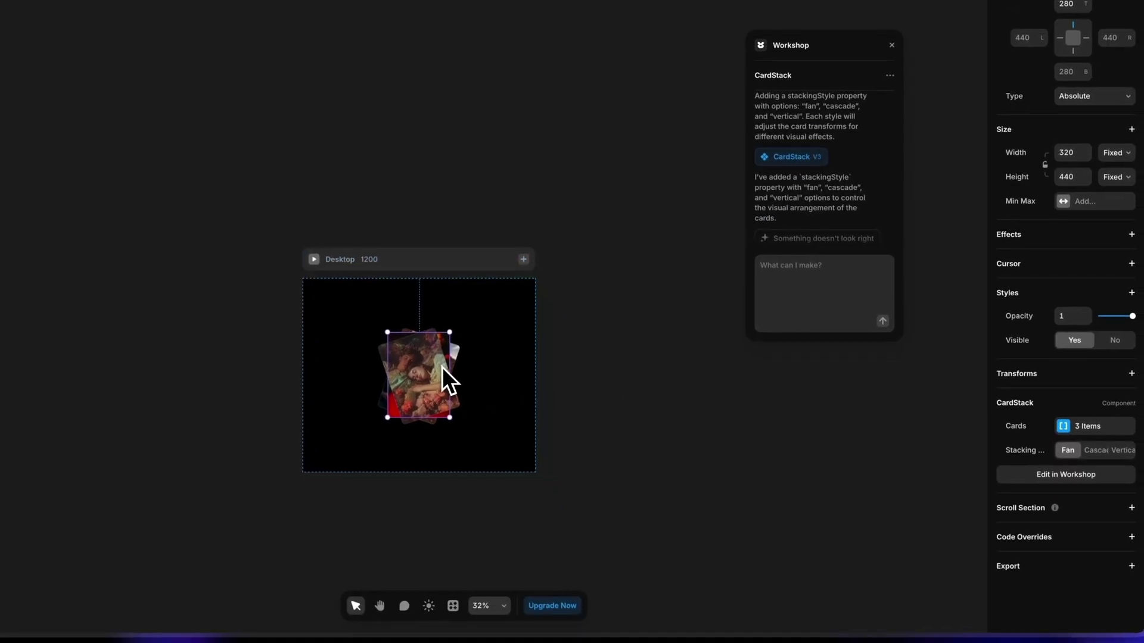
pyautogui.click(1096, 451)
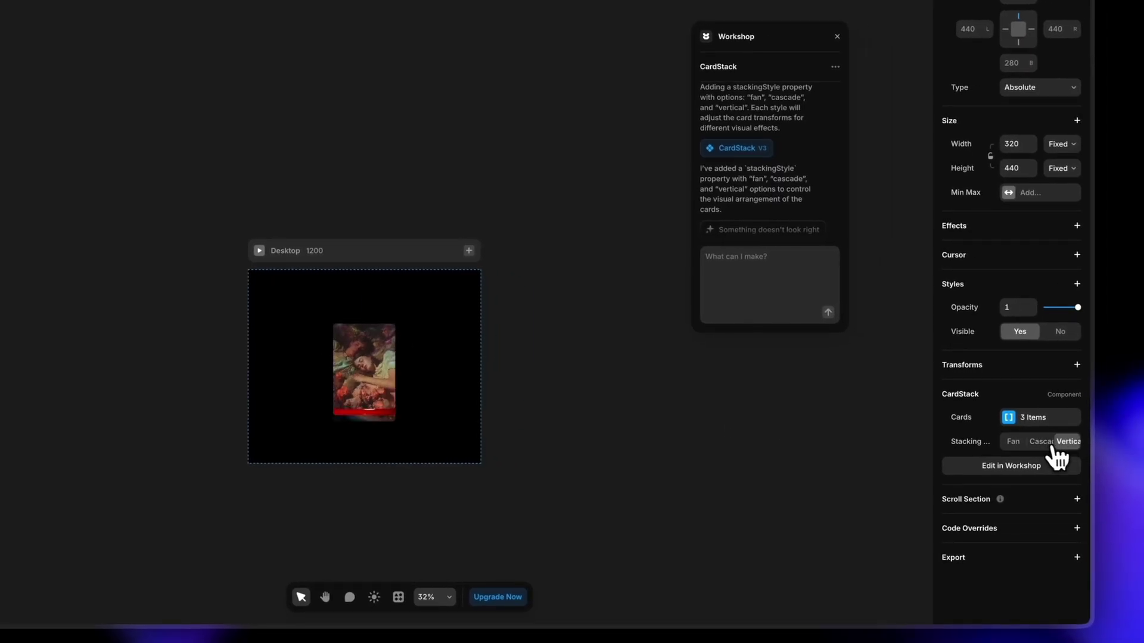
pyautogui.click(1041, 441)
pyautogui.click(1013, 441)
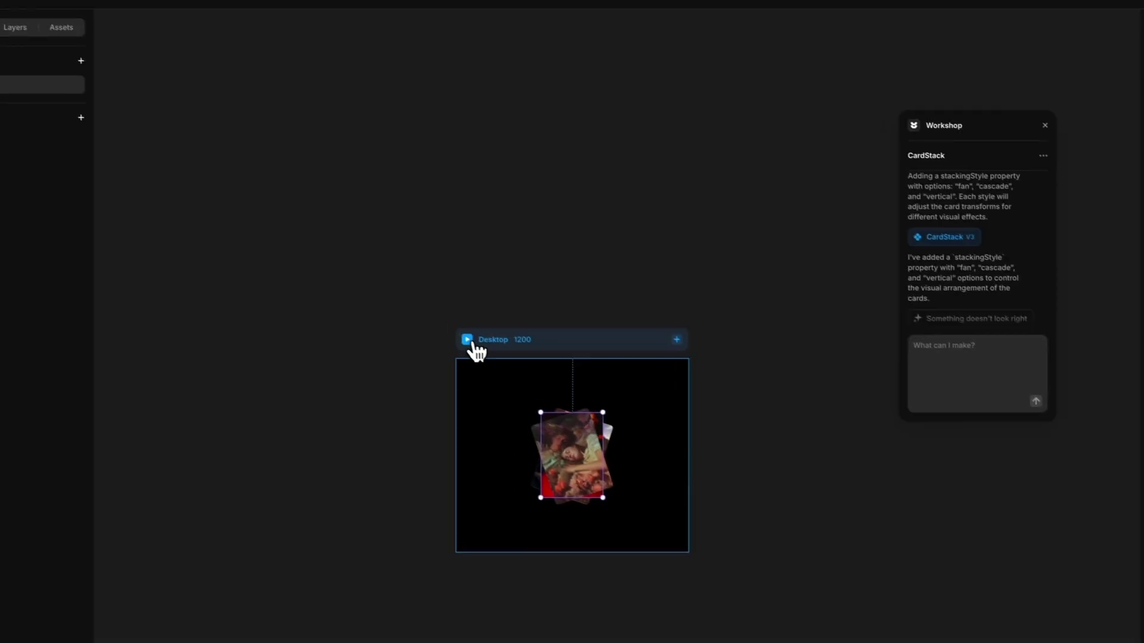
# - Preview the fanned card stack by sending cards to the back, return to the canvas and go over Workshop's suggested refinements
pyautogui.click(465, 338)
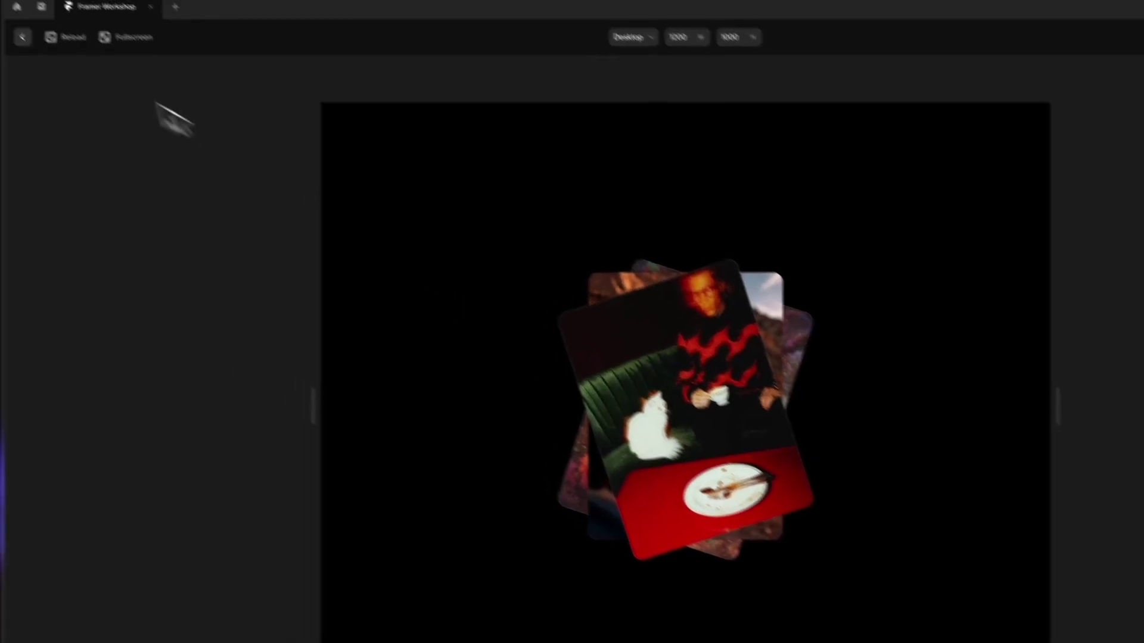
pyautogui.click(14, 31)
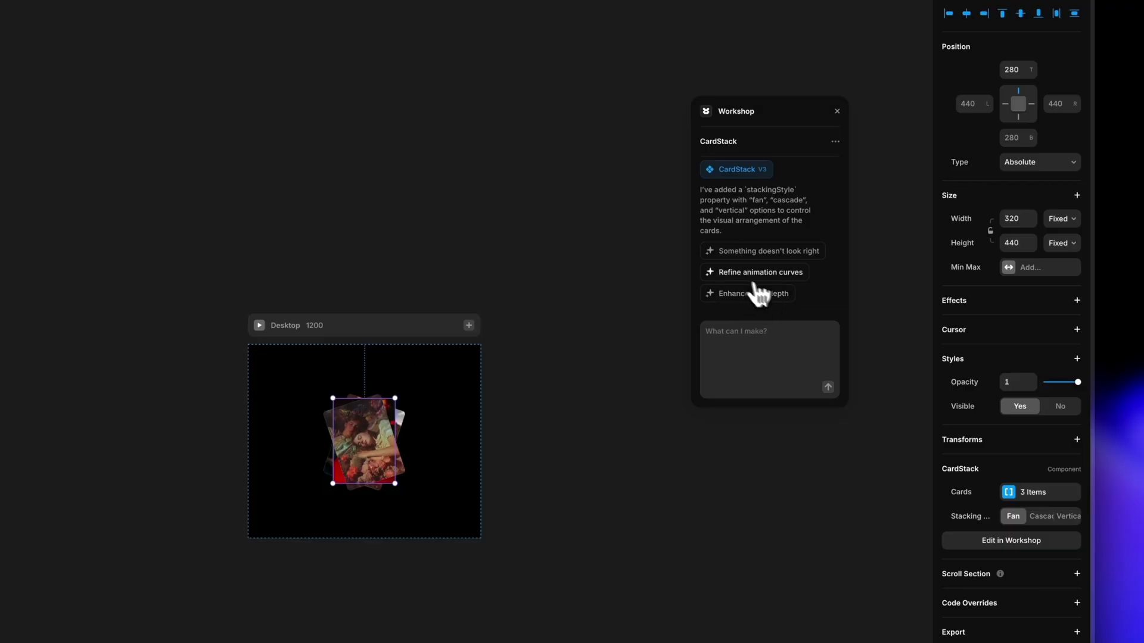
pyautogui.click(769, 294)
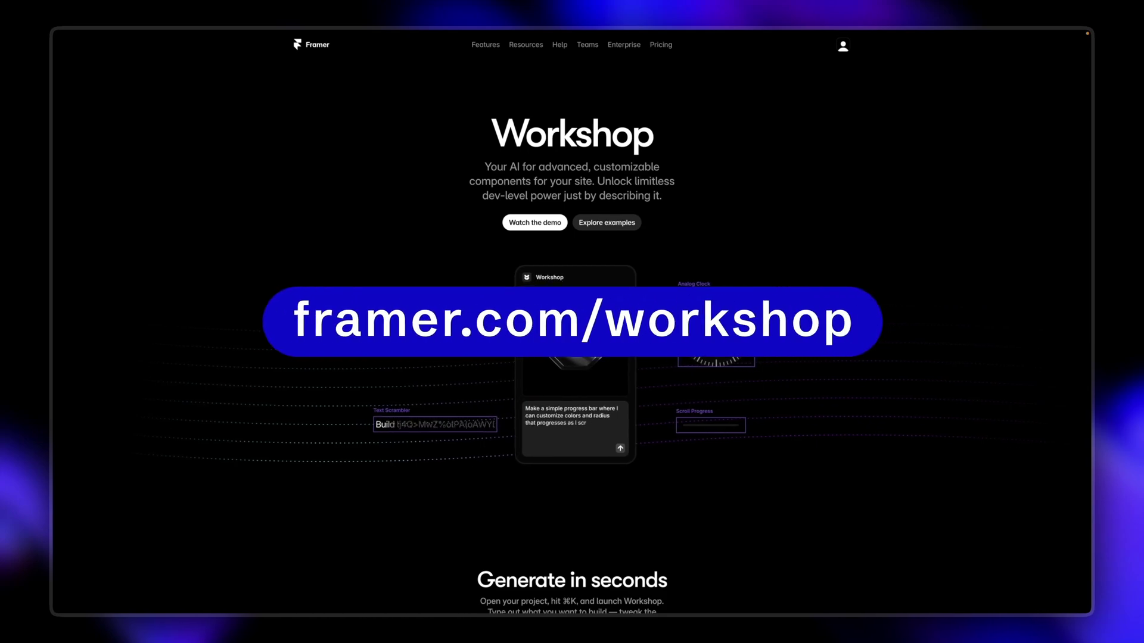
# - Browse the example components on the framer.com/workshop page and reveal the prompts behind the text scrambler and the scroll progress bar
pyautogui.scroll(-4, 572, 333)
pyautogui.scroll(-3, 703, 417)
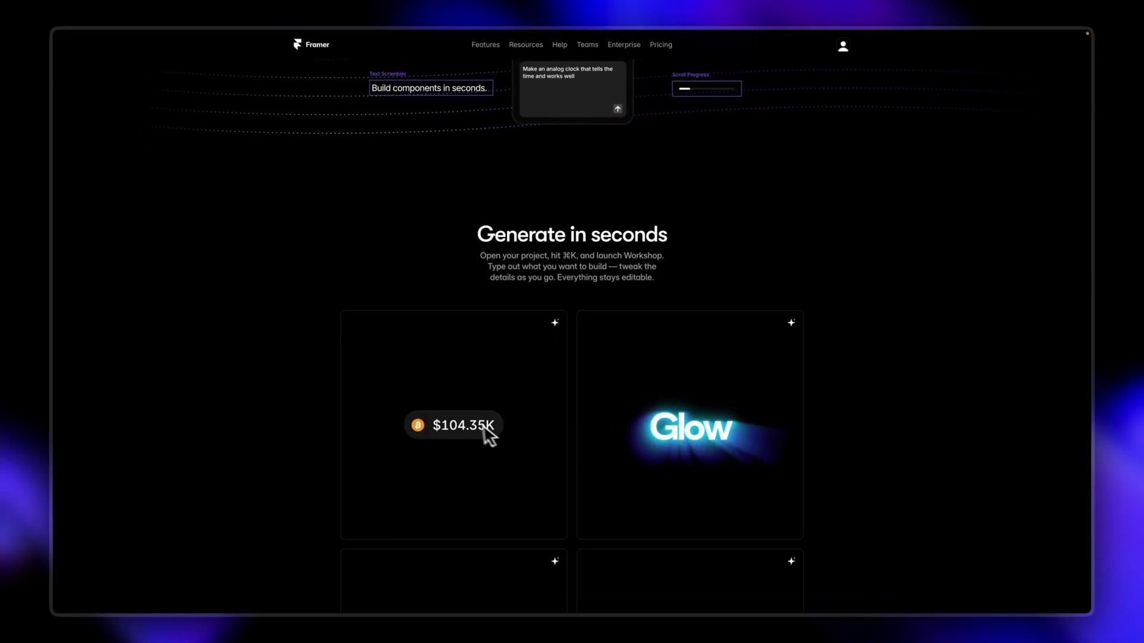
pyautogui.scroll(-4, 544, 455)
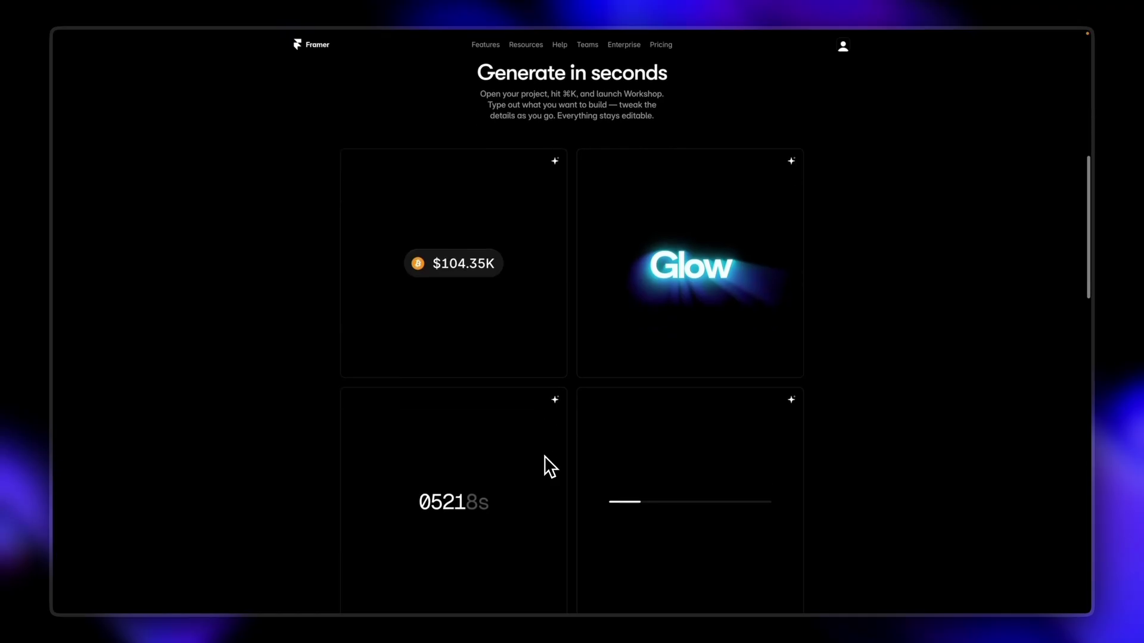
pyautogui.scroll(-2, 544, 456)
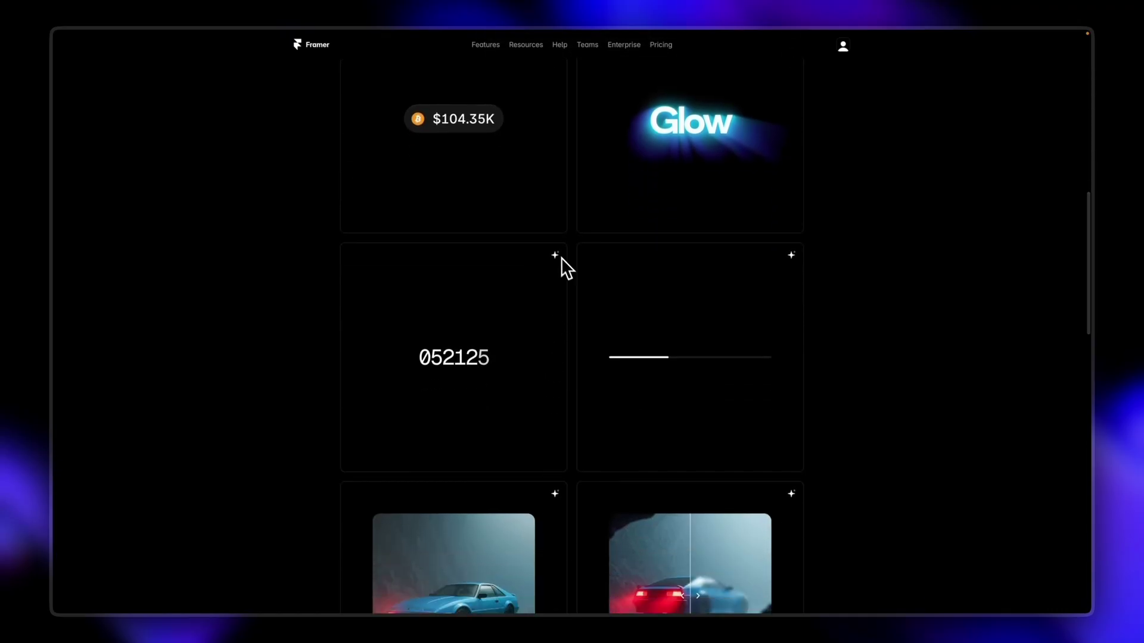
pyautogui.click(554, 255)
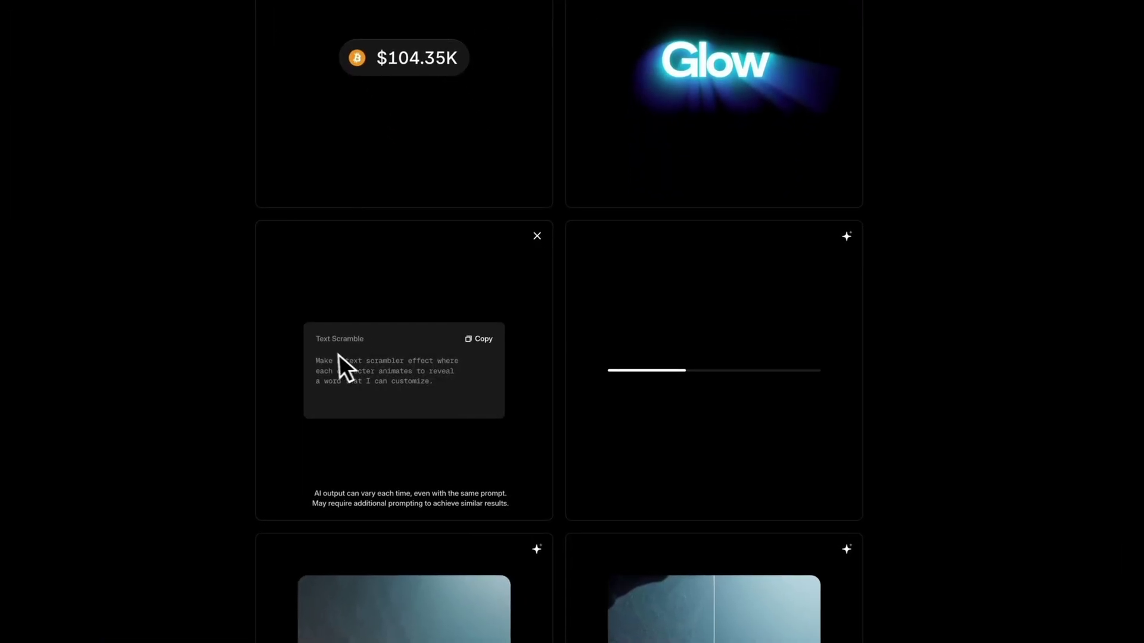
pyautogui.click(846, 236)
# - Try the image comparison slider among the car examples and look over the remaining examples down to the AI Wireframer section
pyautogui.scroll(-5, 662, 447)
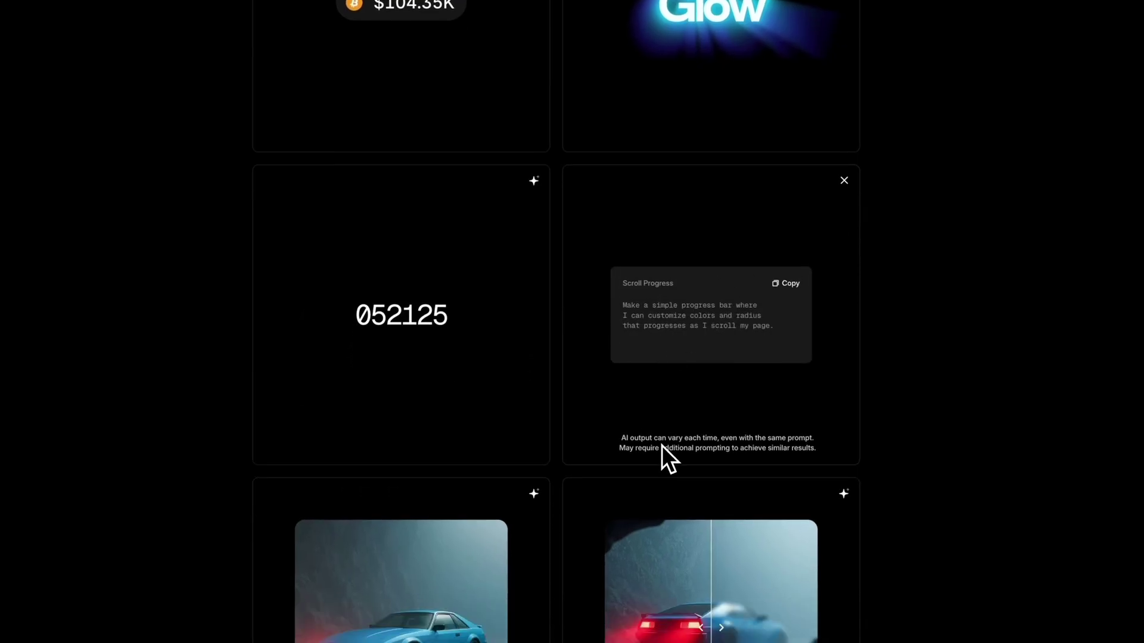
pyautogui.moveTo(707, 327); pyautogui.dragTo(798, 337)
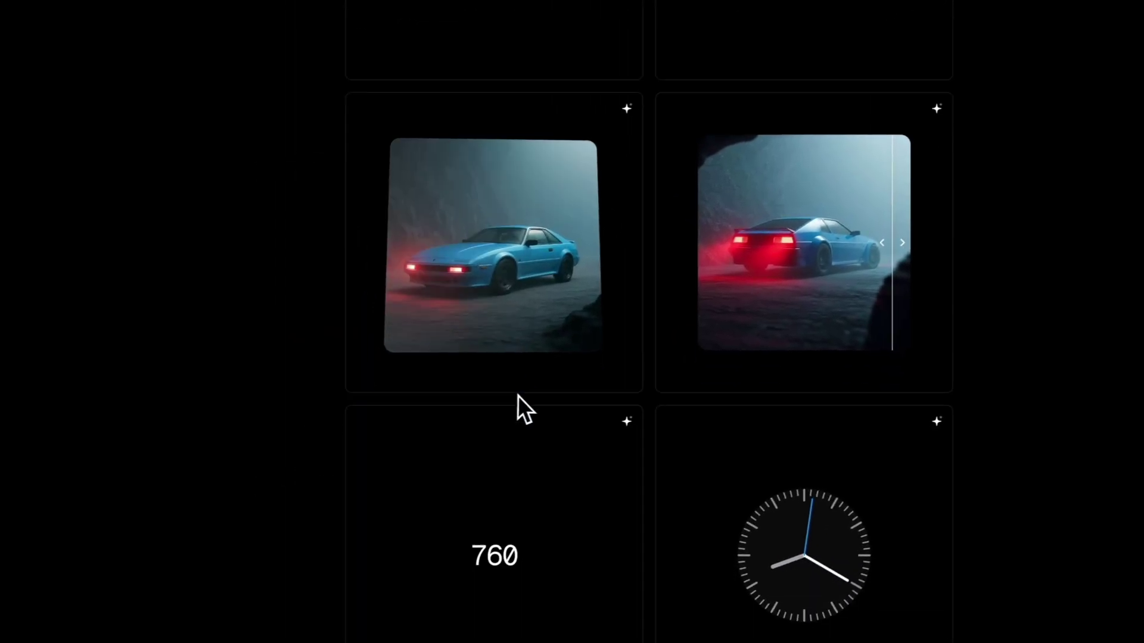
pyautogui.scroll(-2, 518, 405)
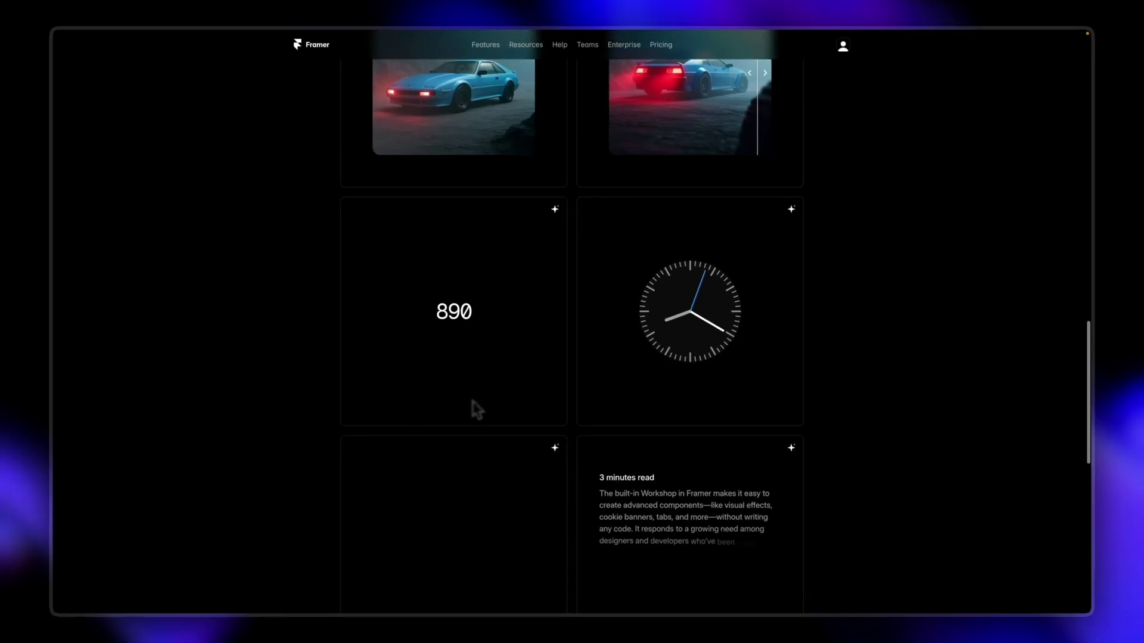
pyautogui.scroll(-3, 477, 410)
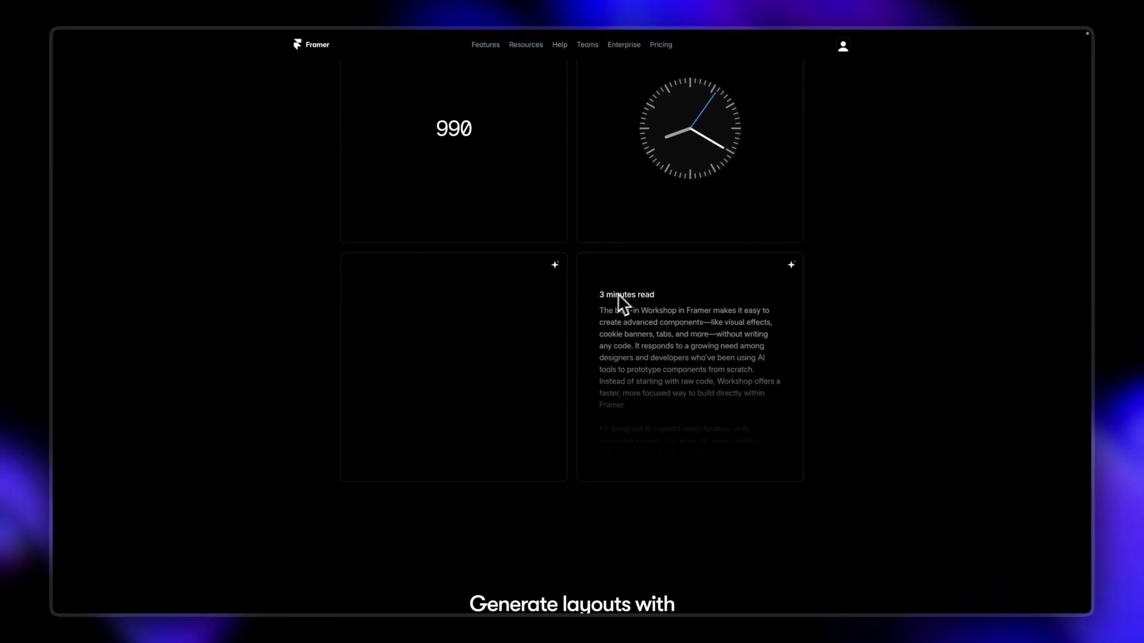
pyautogui.scroll(-6, 560, 373)
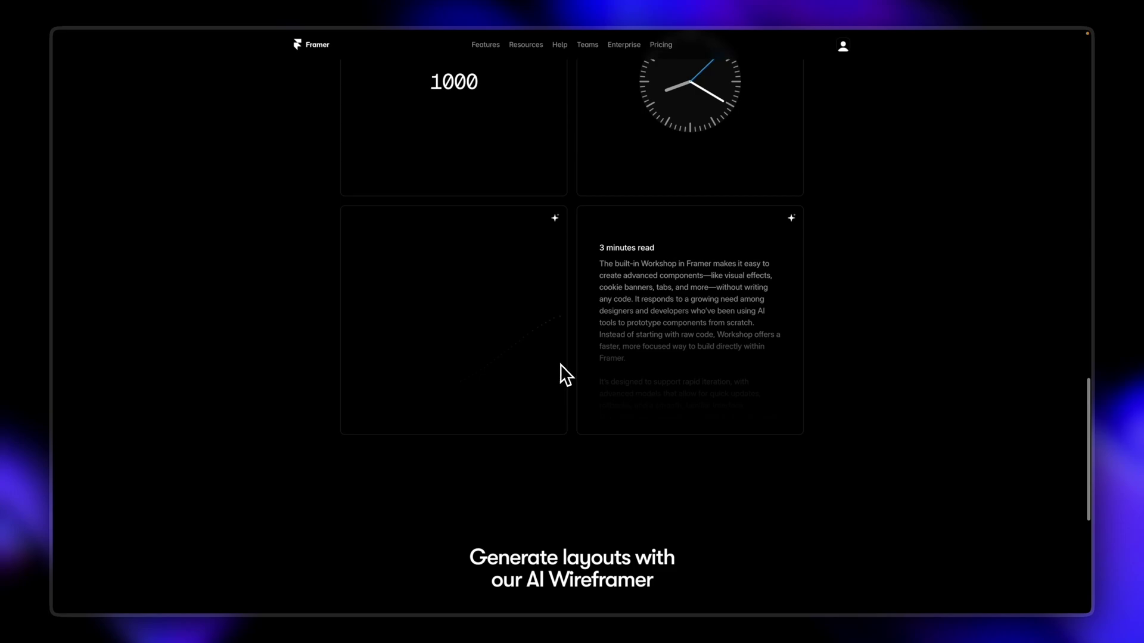